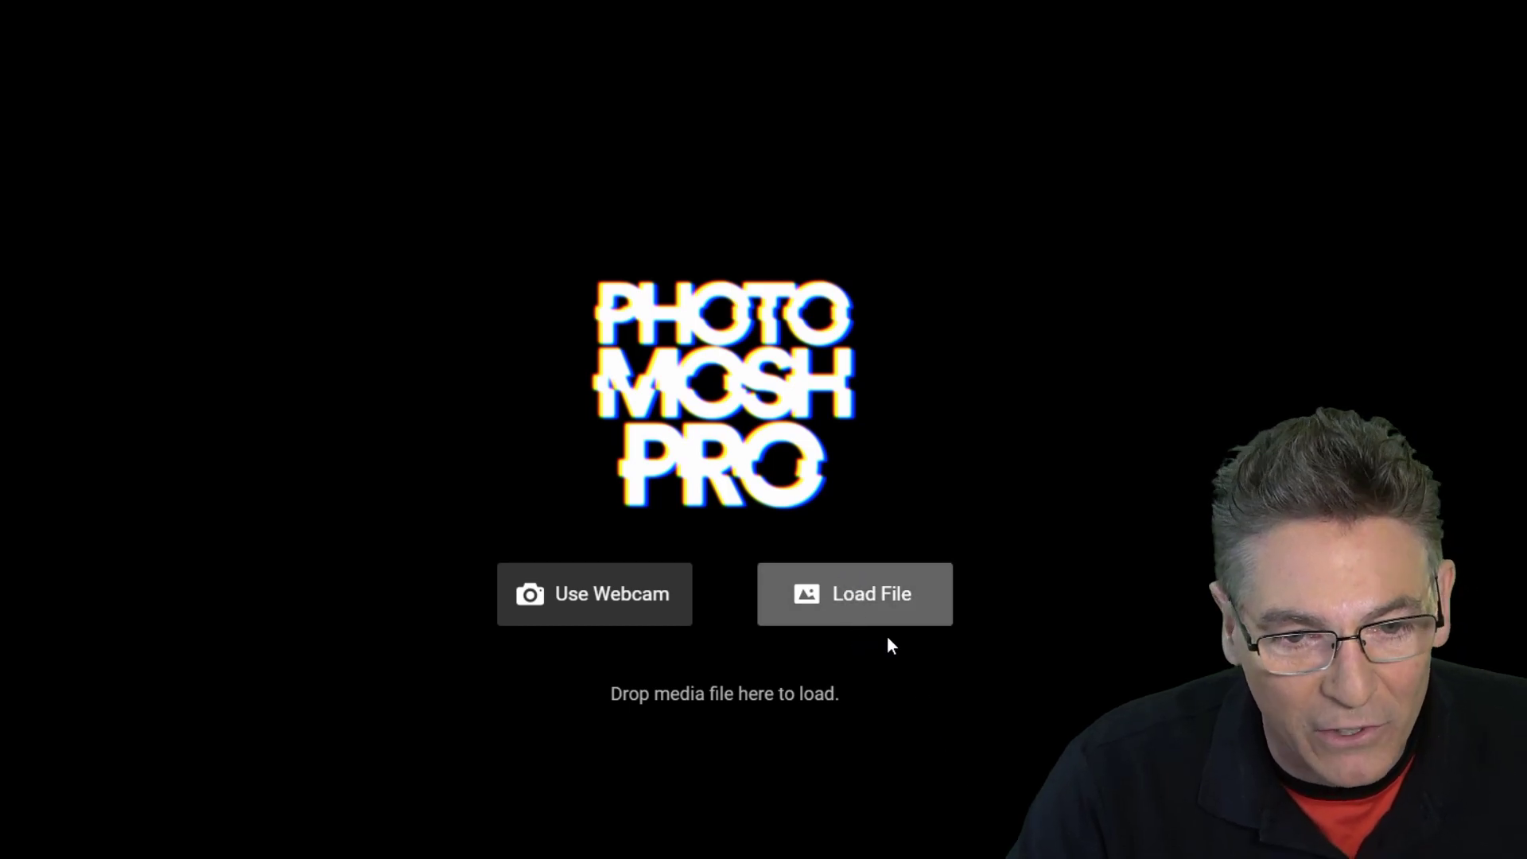
- Load the couple-with-sloth video file into PhotoMosh Pro
click(885, 620)
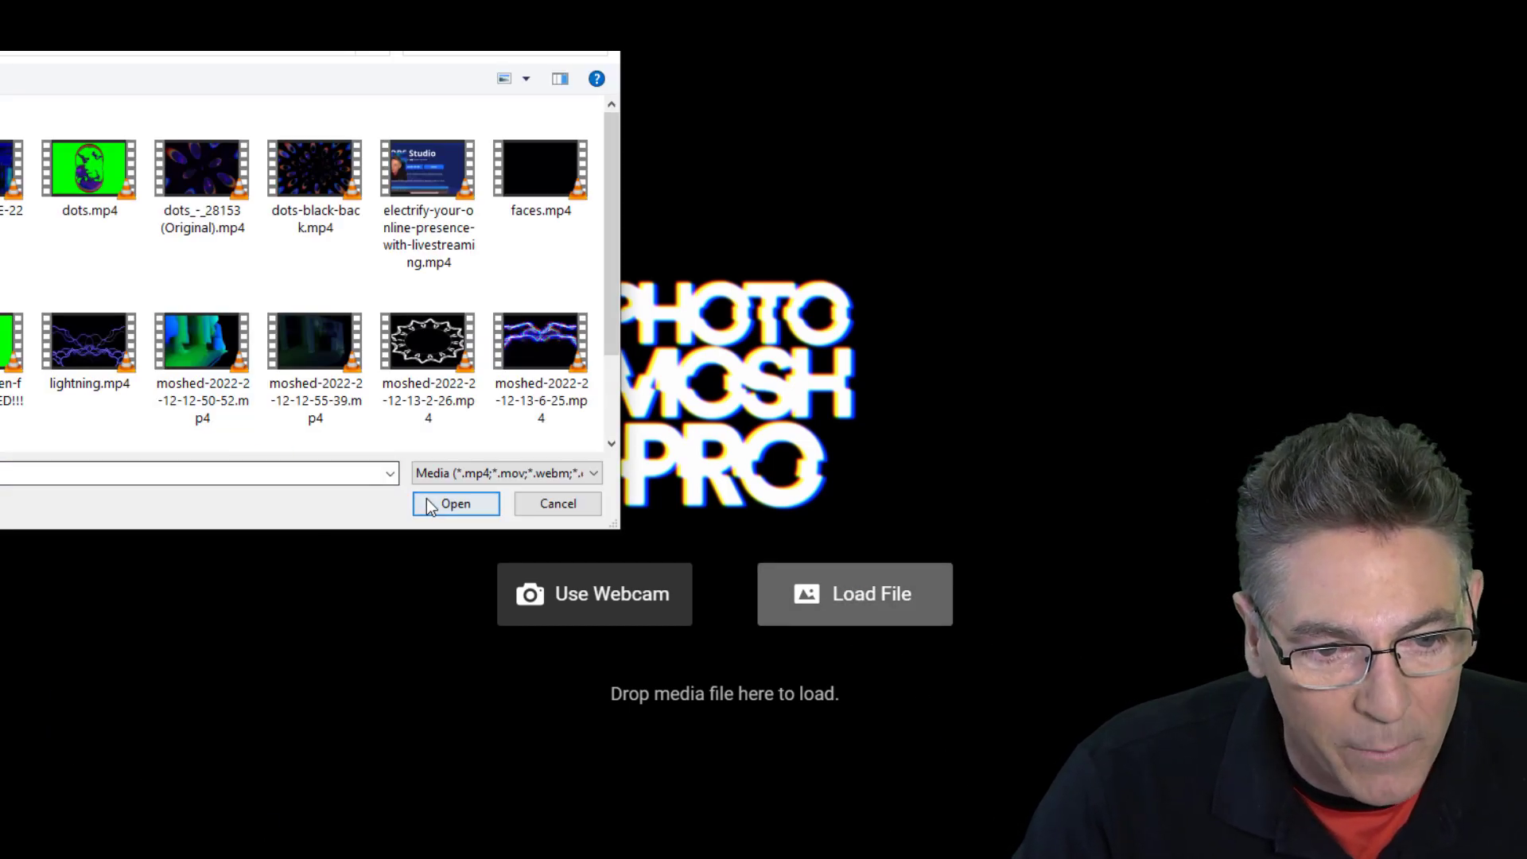
click(455, 503)
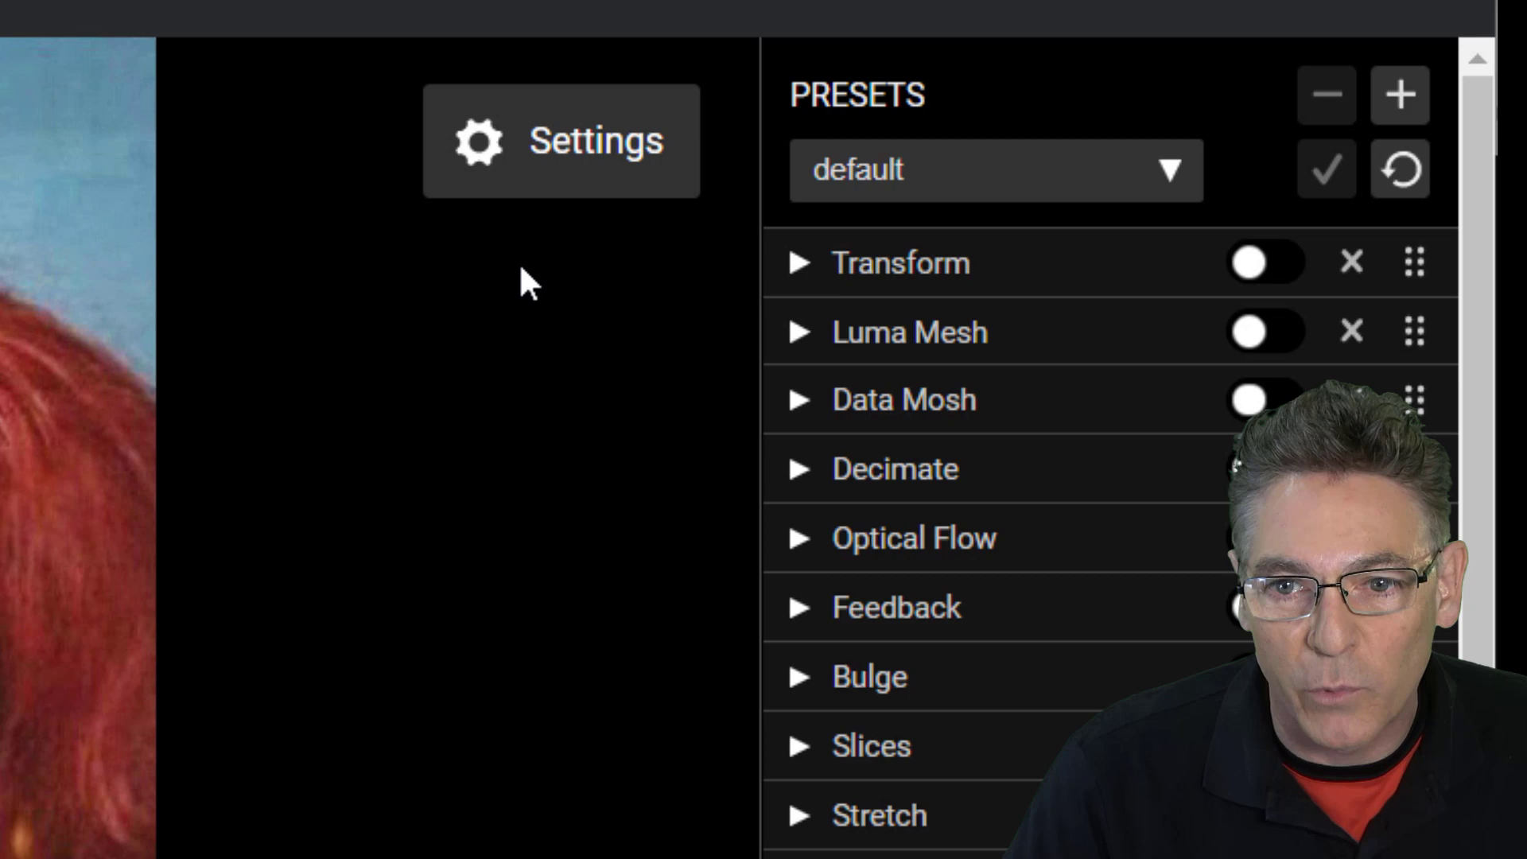
- Load the AMAZING mp3 as the audio in Settings' AUDIO tab, then close Settings
click(574, 149)
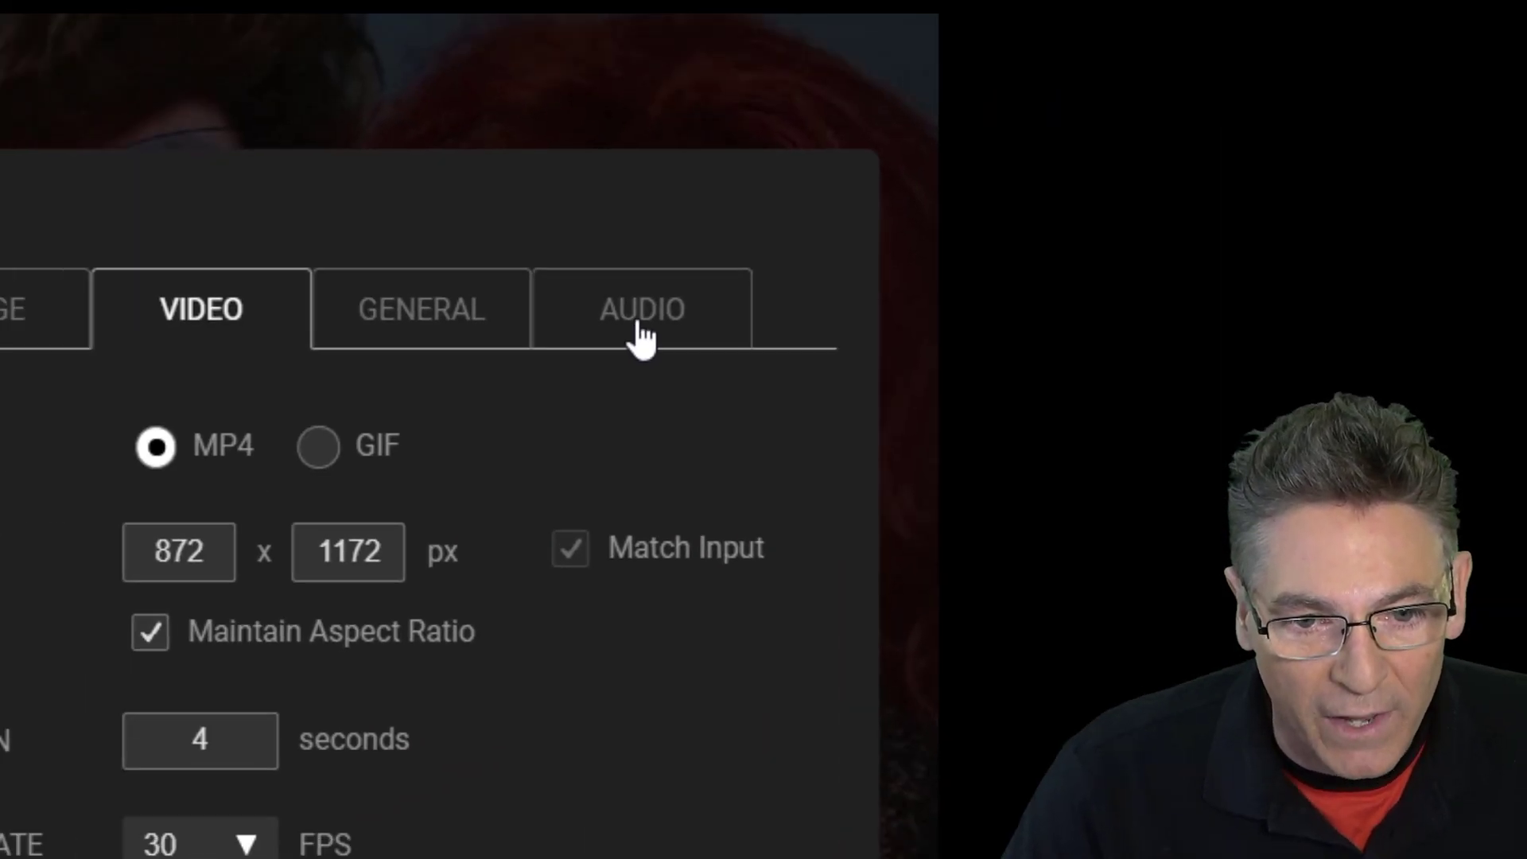
click(641, 338)
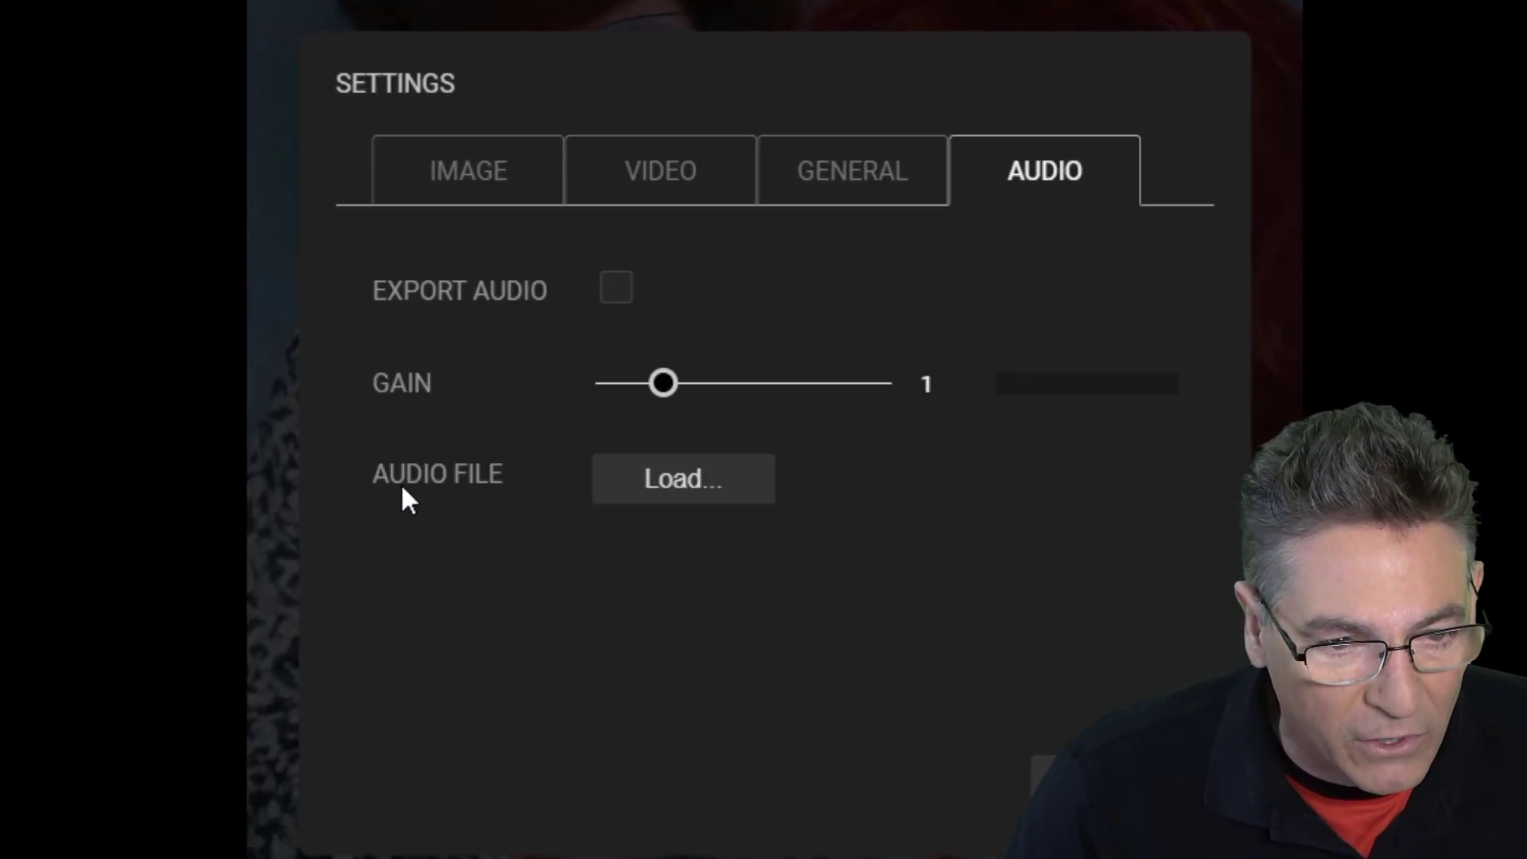
click(628, 495)
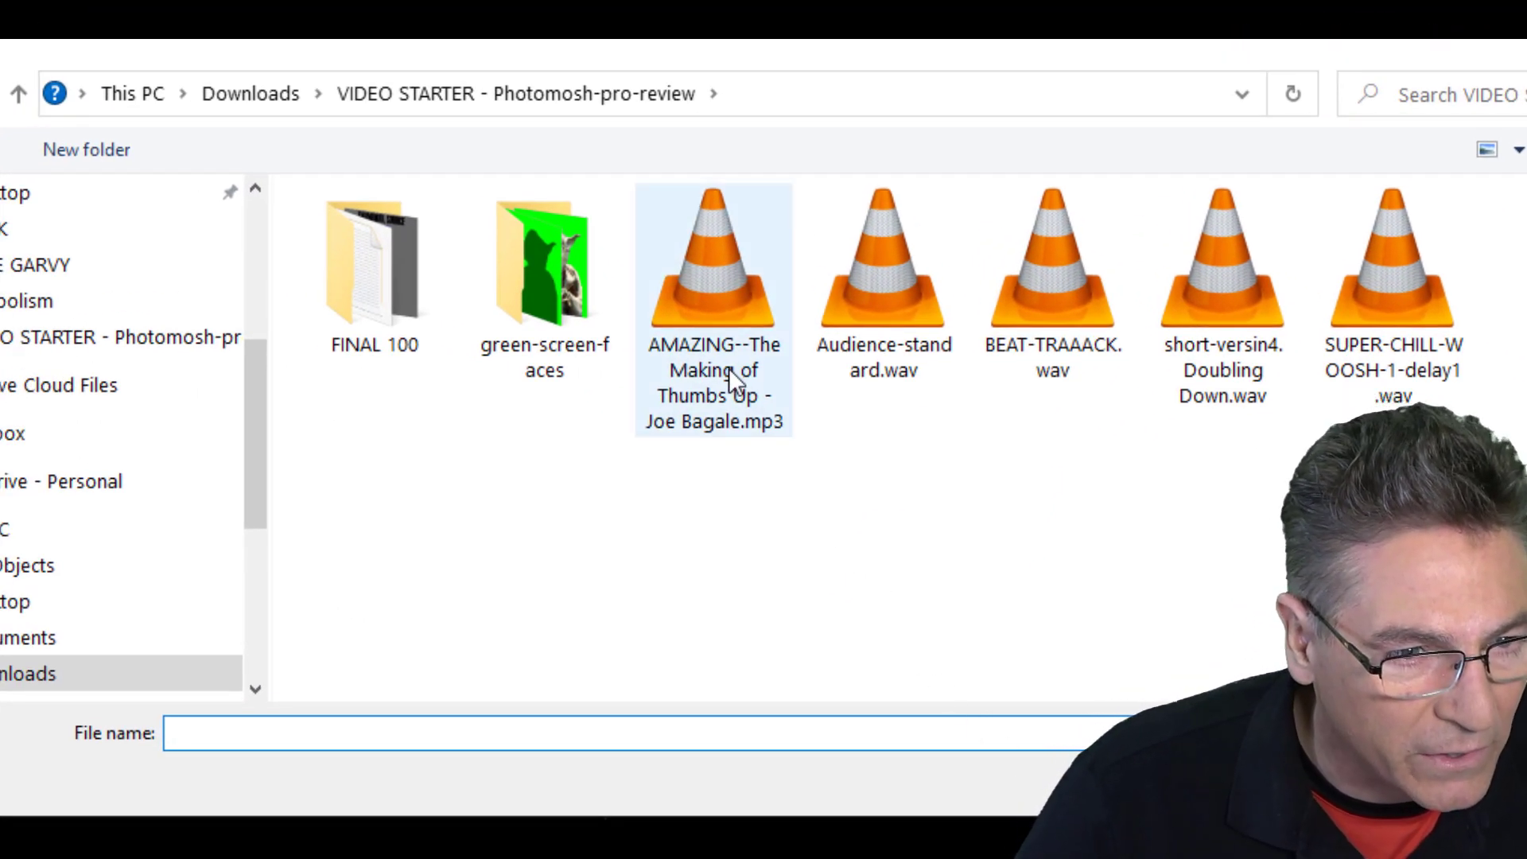
click(732, 381)
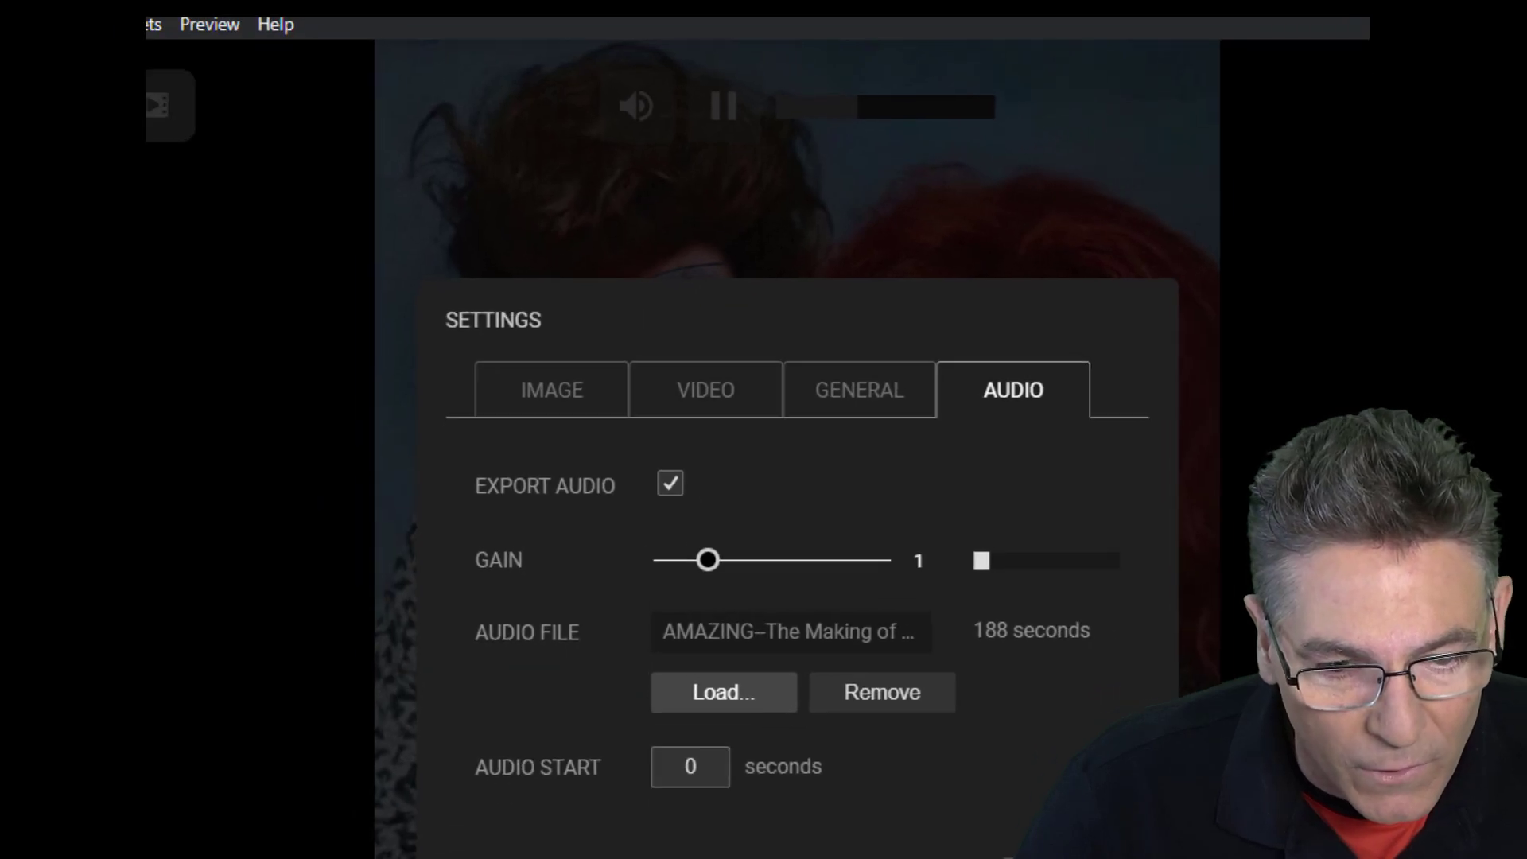
key(Escape)
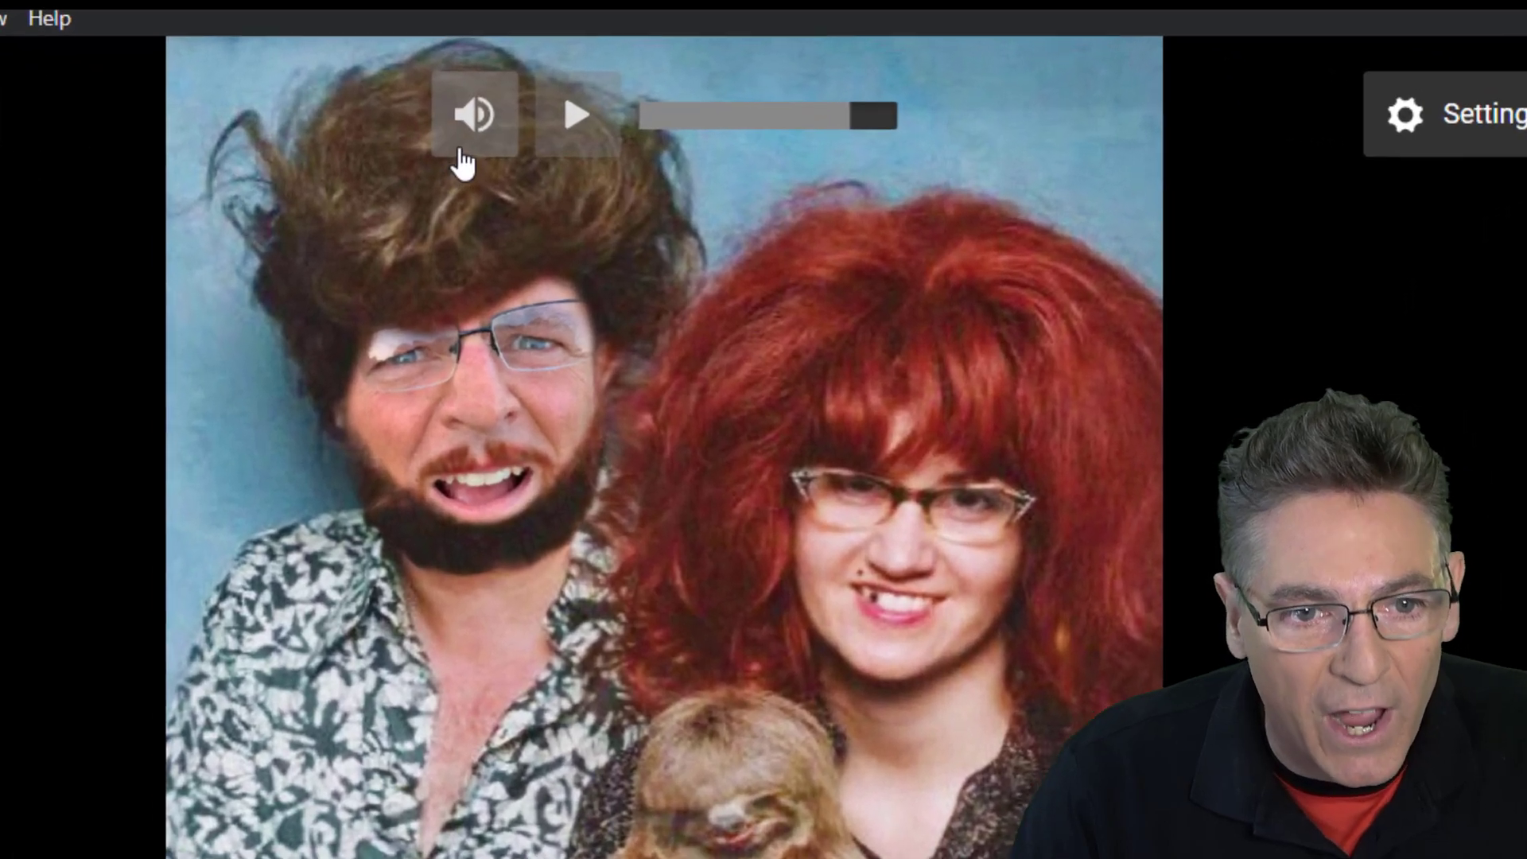
- Mute the preview sound, then play the clip briefly and pause it
click(719, 127)
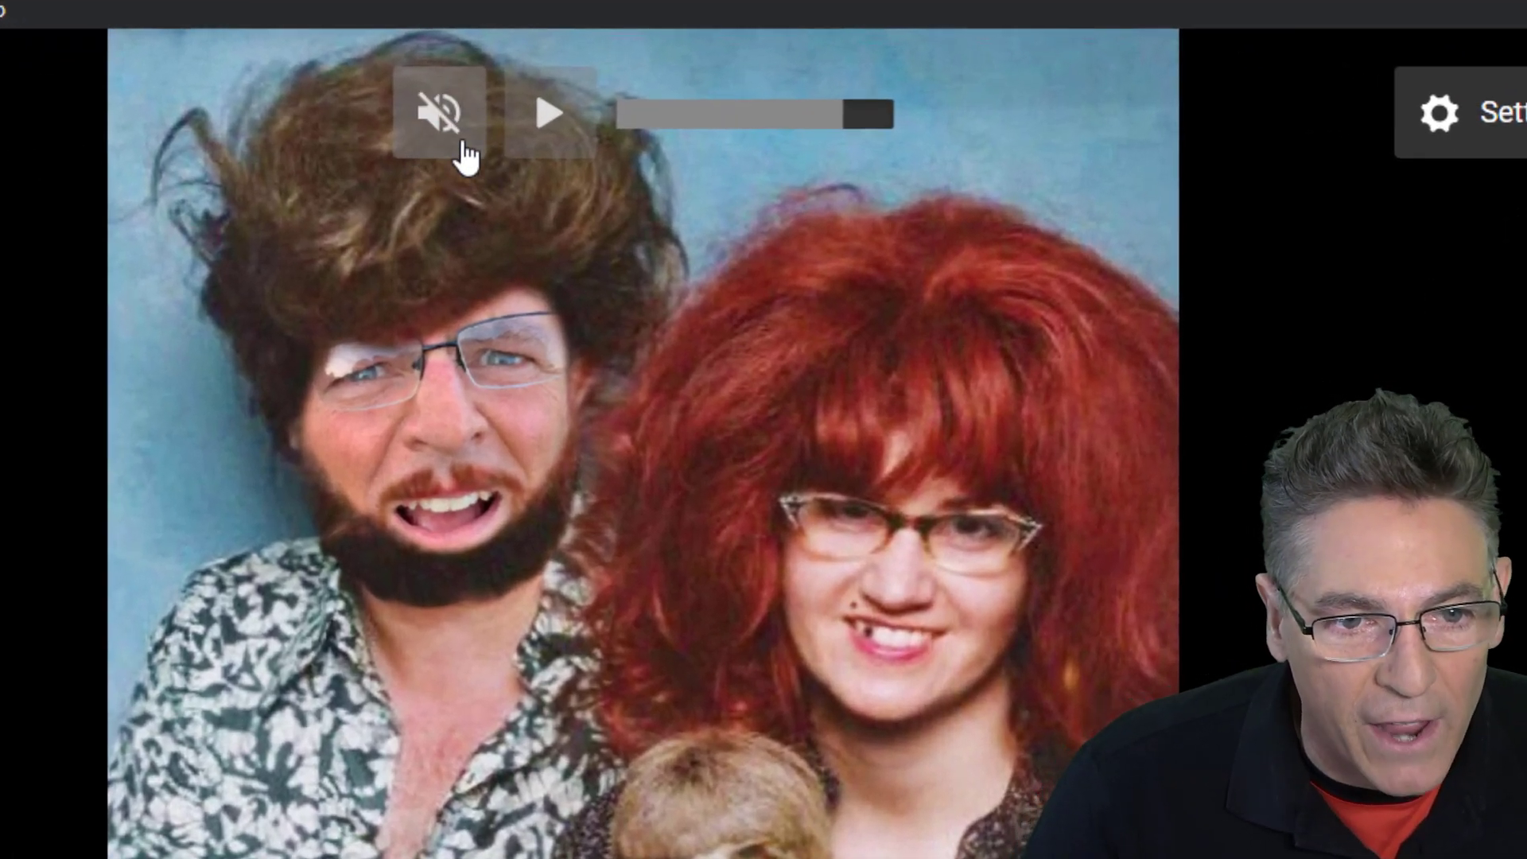
click(530, 131)
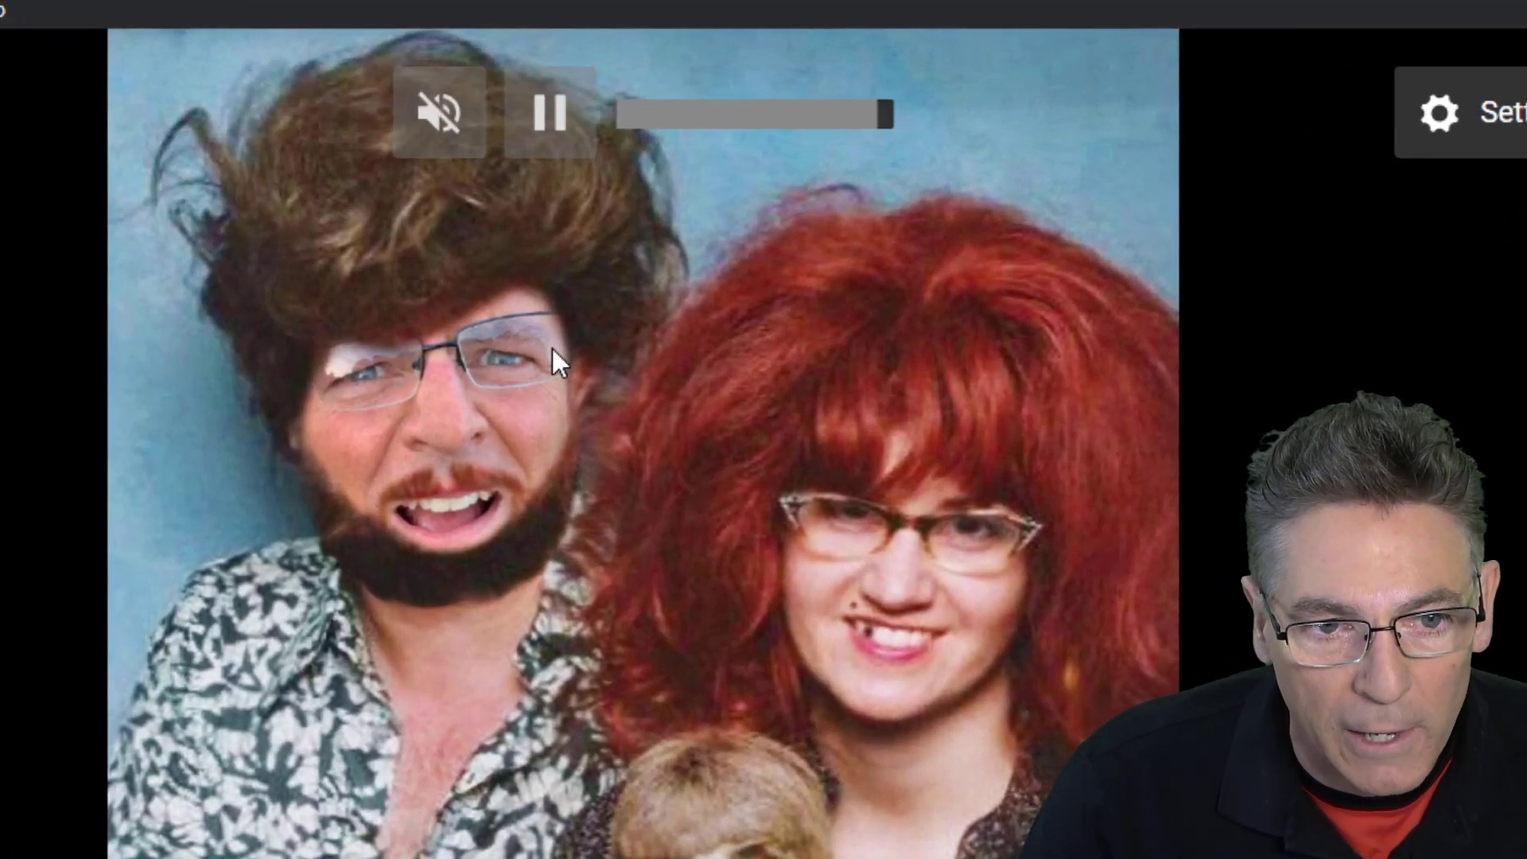
click(549, 112)
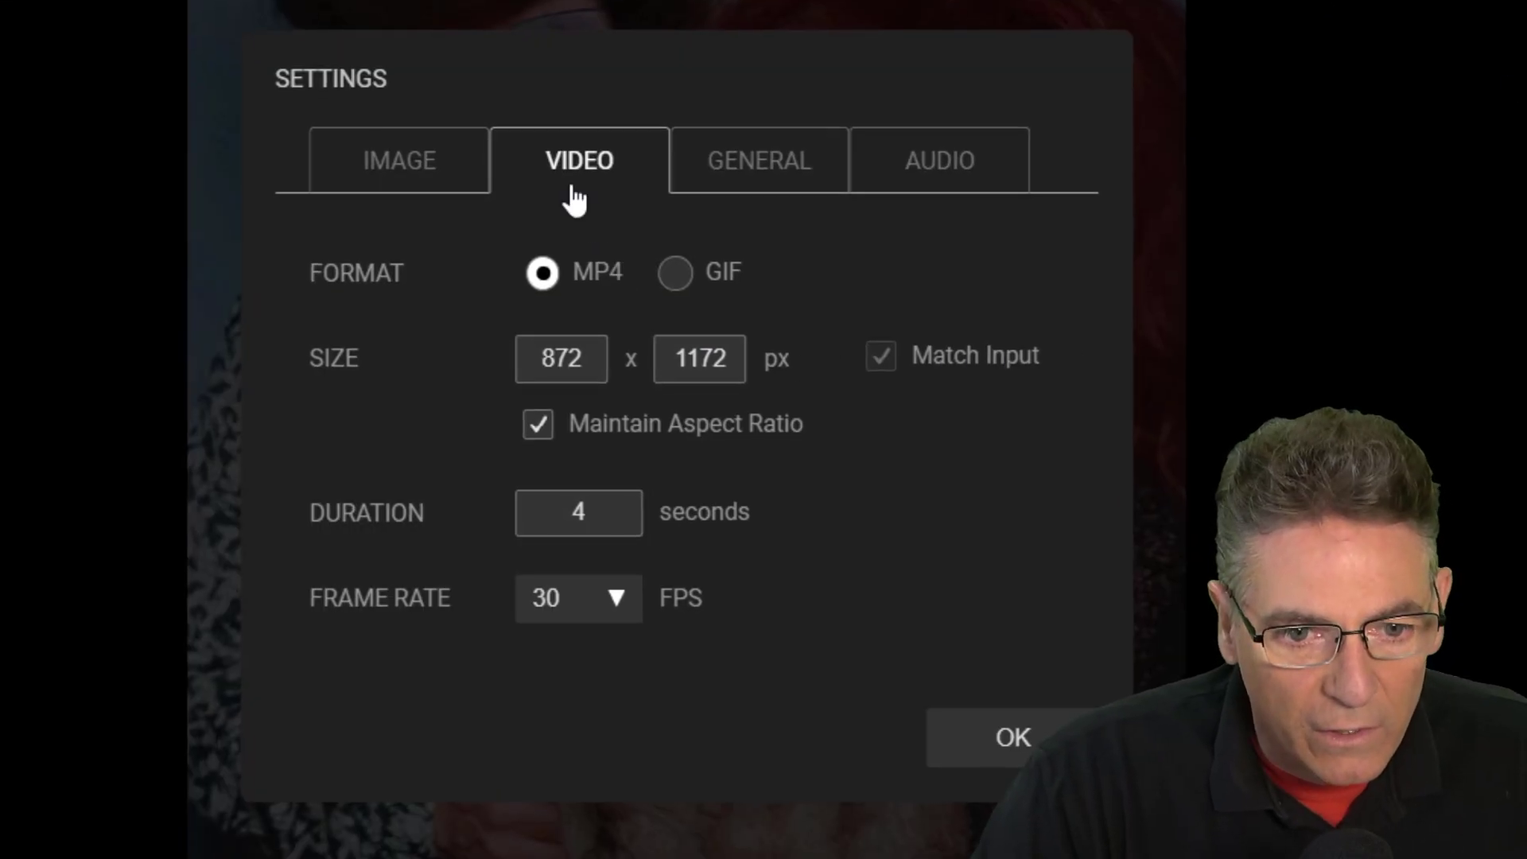
- Select the current 4-second value in the export Duration field
double_click(596, 519)
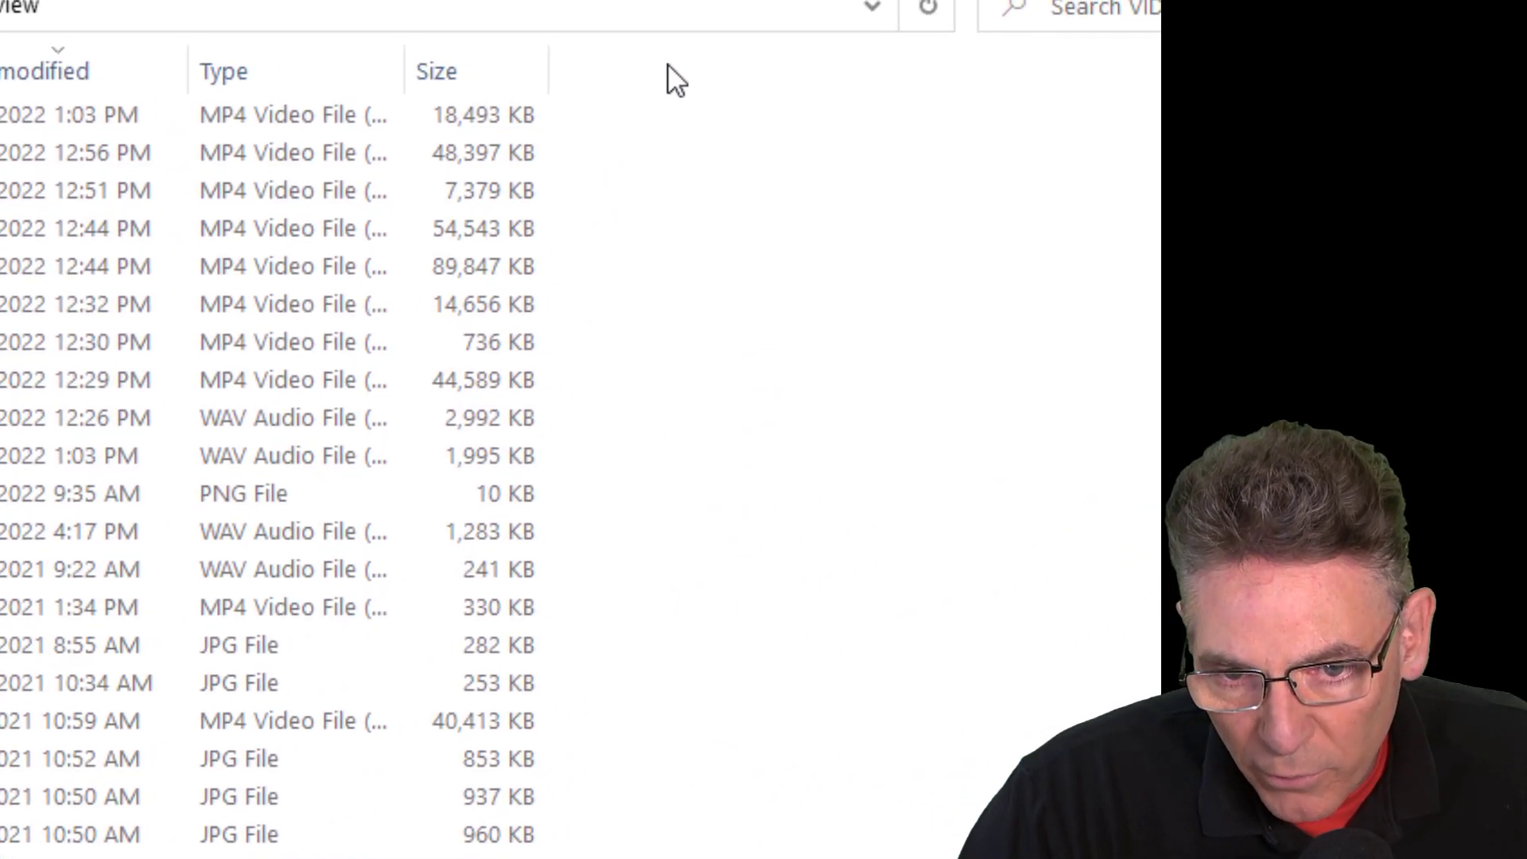
- Turn on the Length column in Choose Details, showing the MP3 runs 00:03:08
right_click(1489, 0)
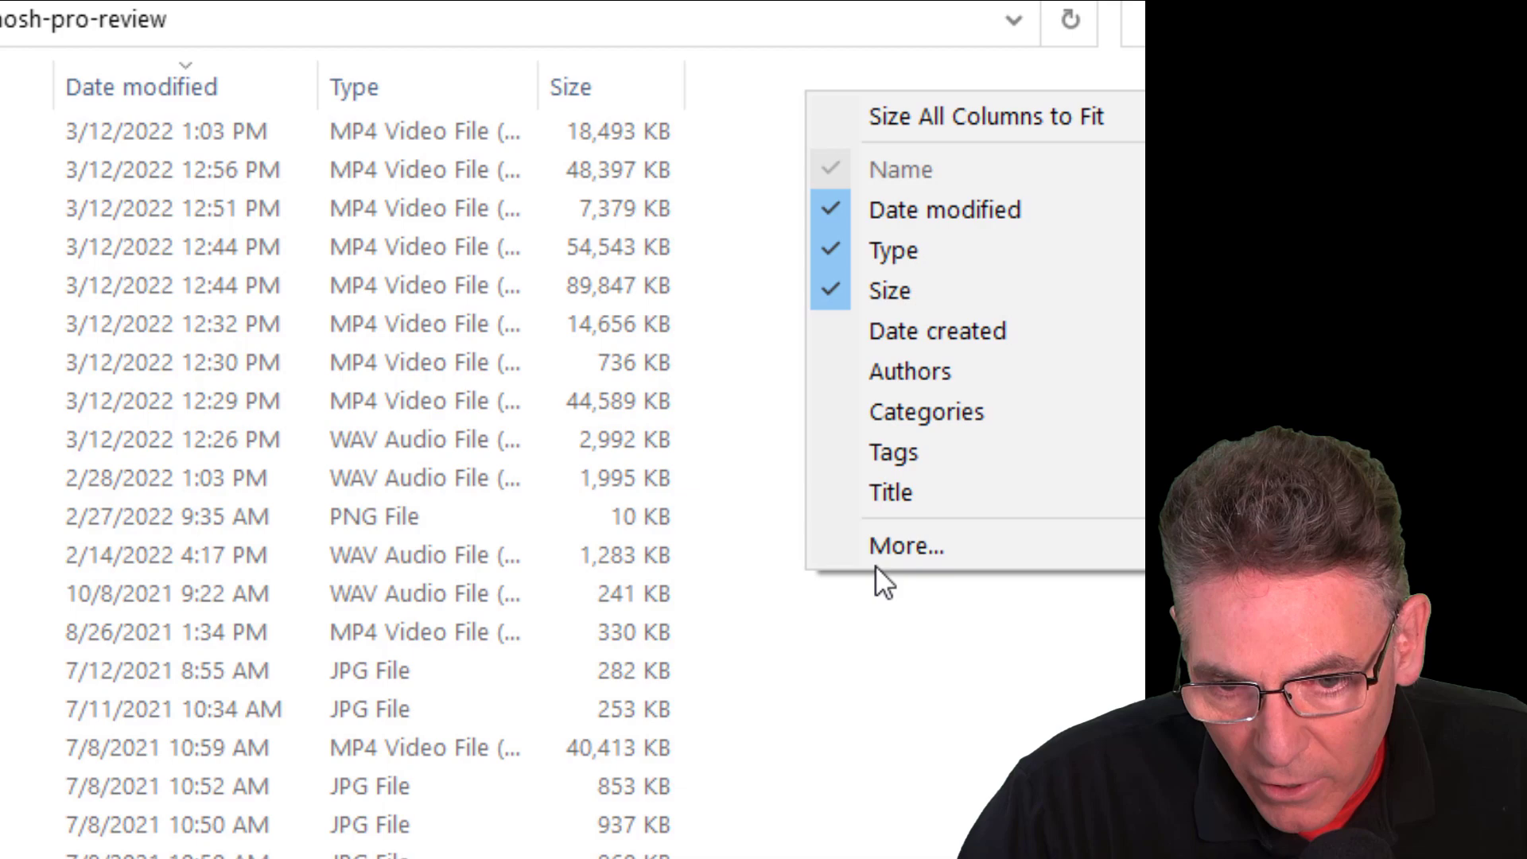
click(724, 529)
drag(889, 227, 914, 466)
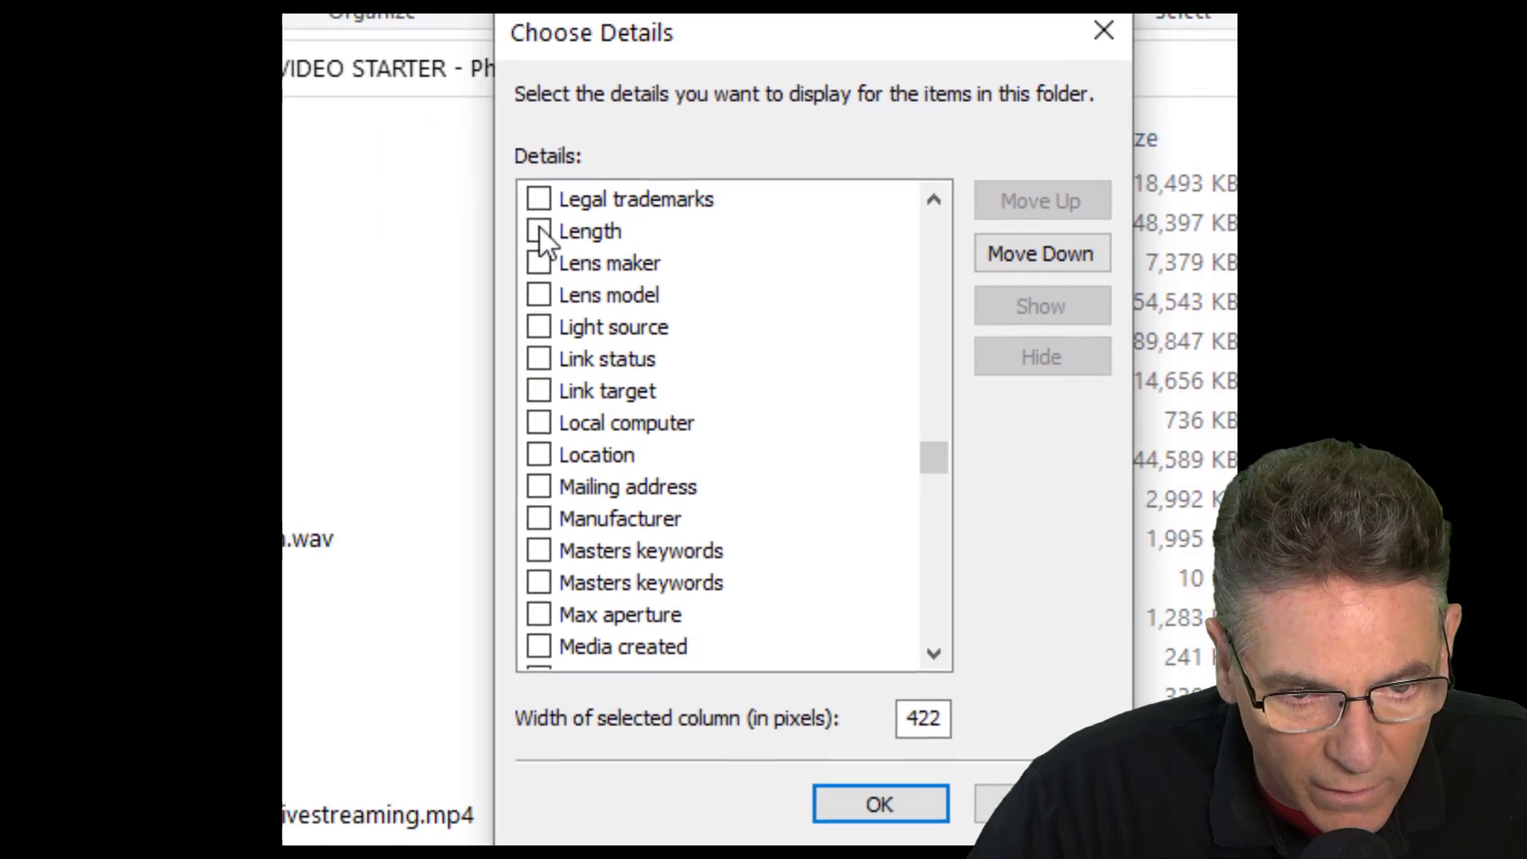
click(538, 231)
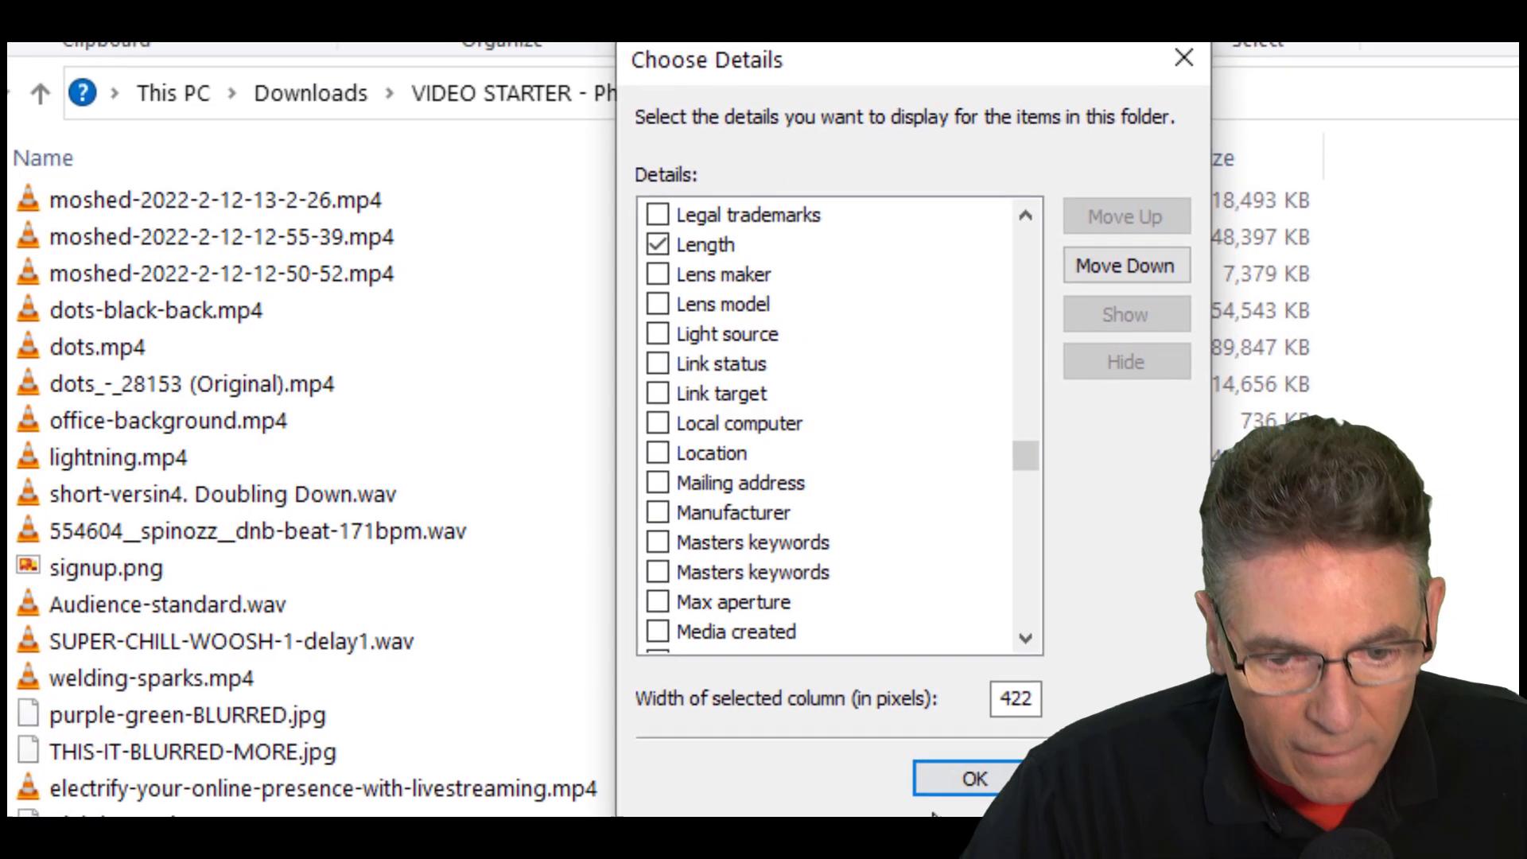
click(875, 803)
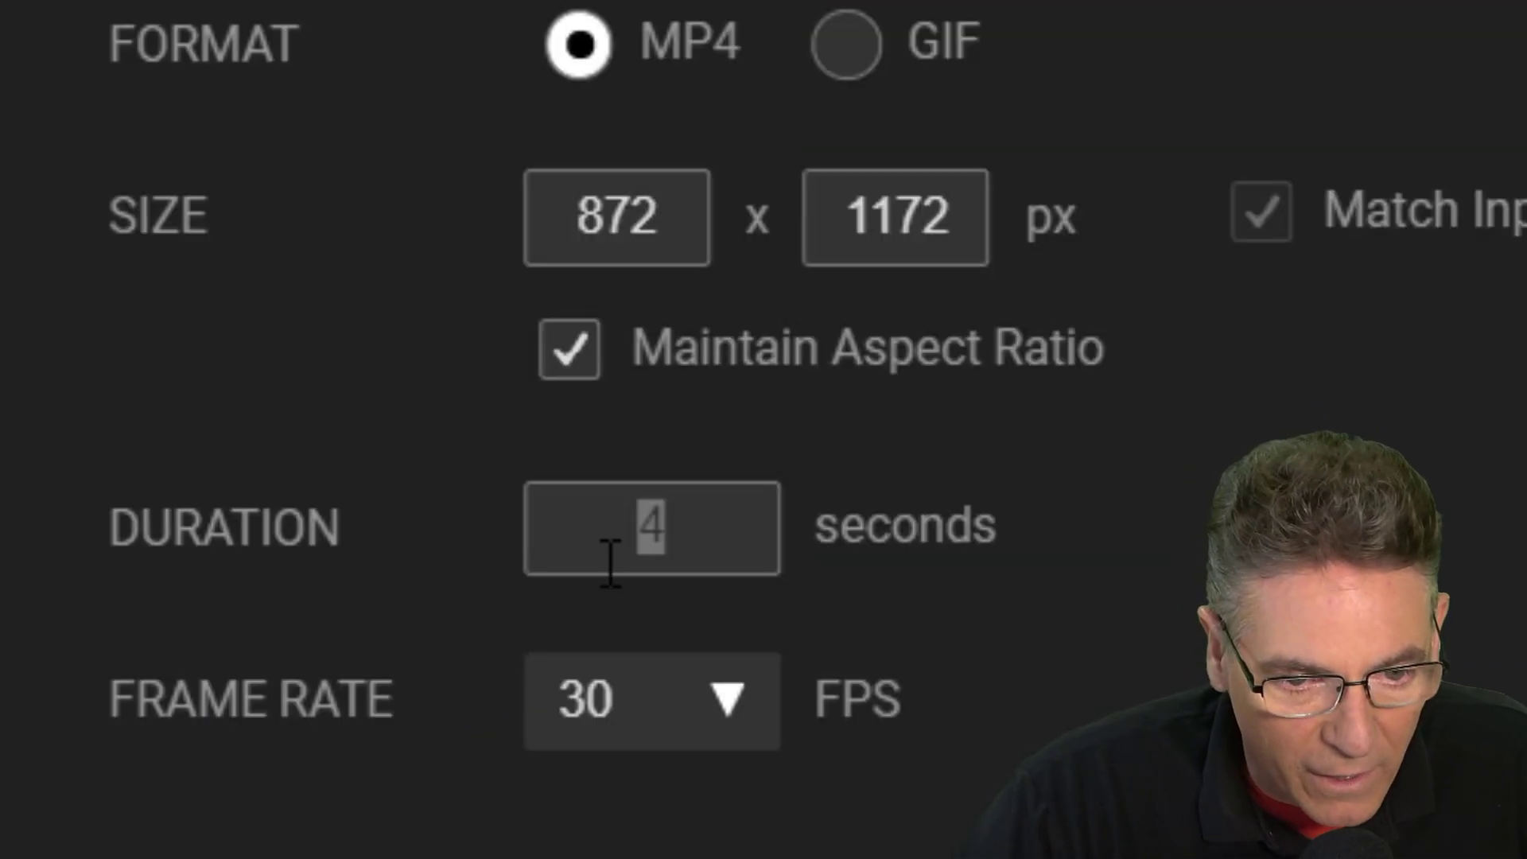
- Enter 188 as the export duration and resume the preview
text(188)
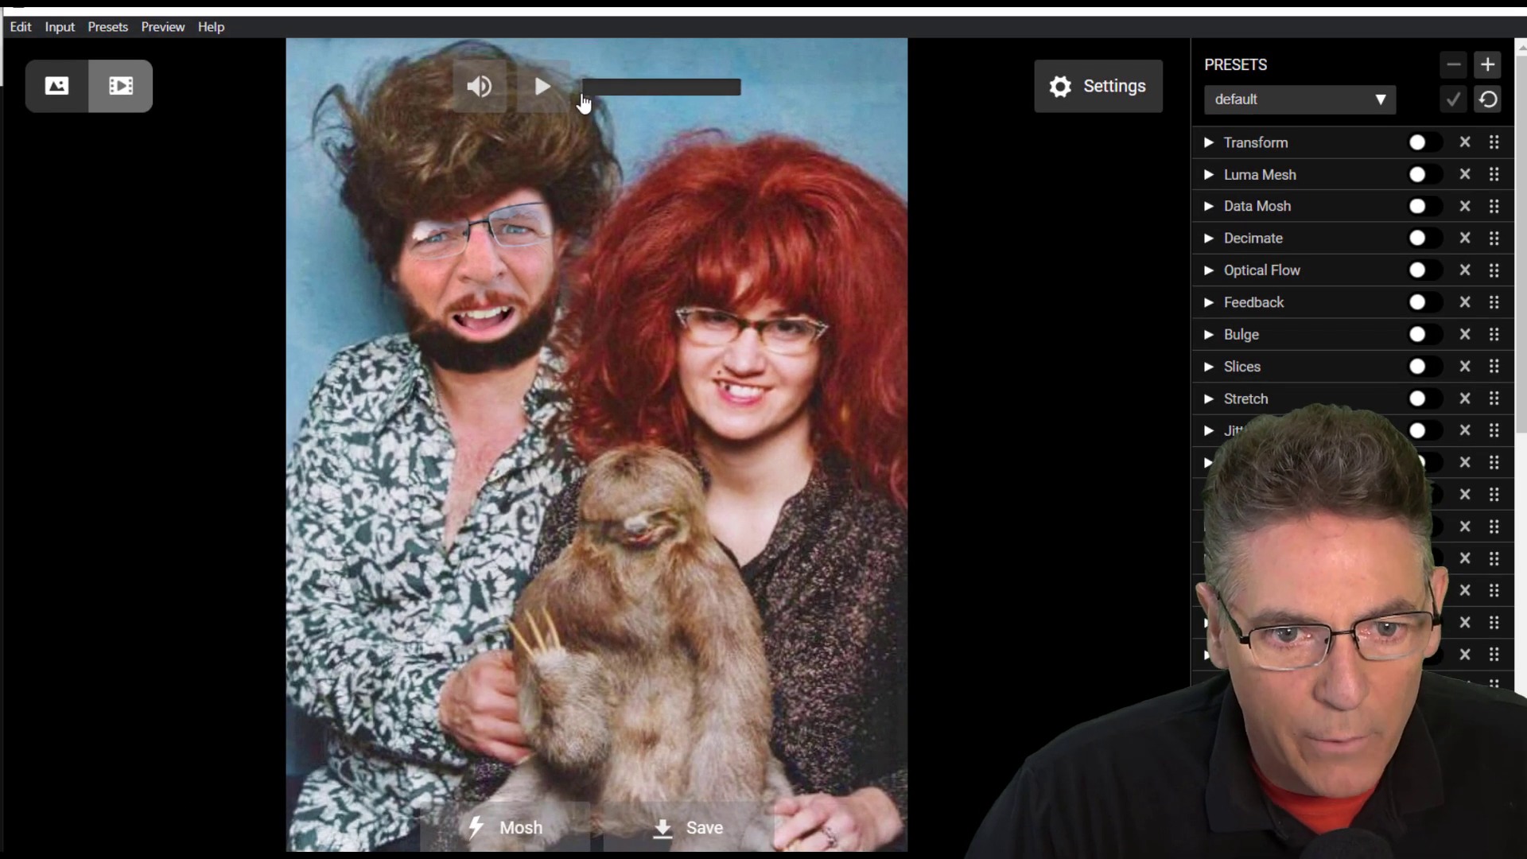
click(537, 75)
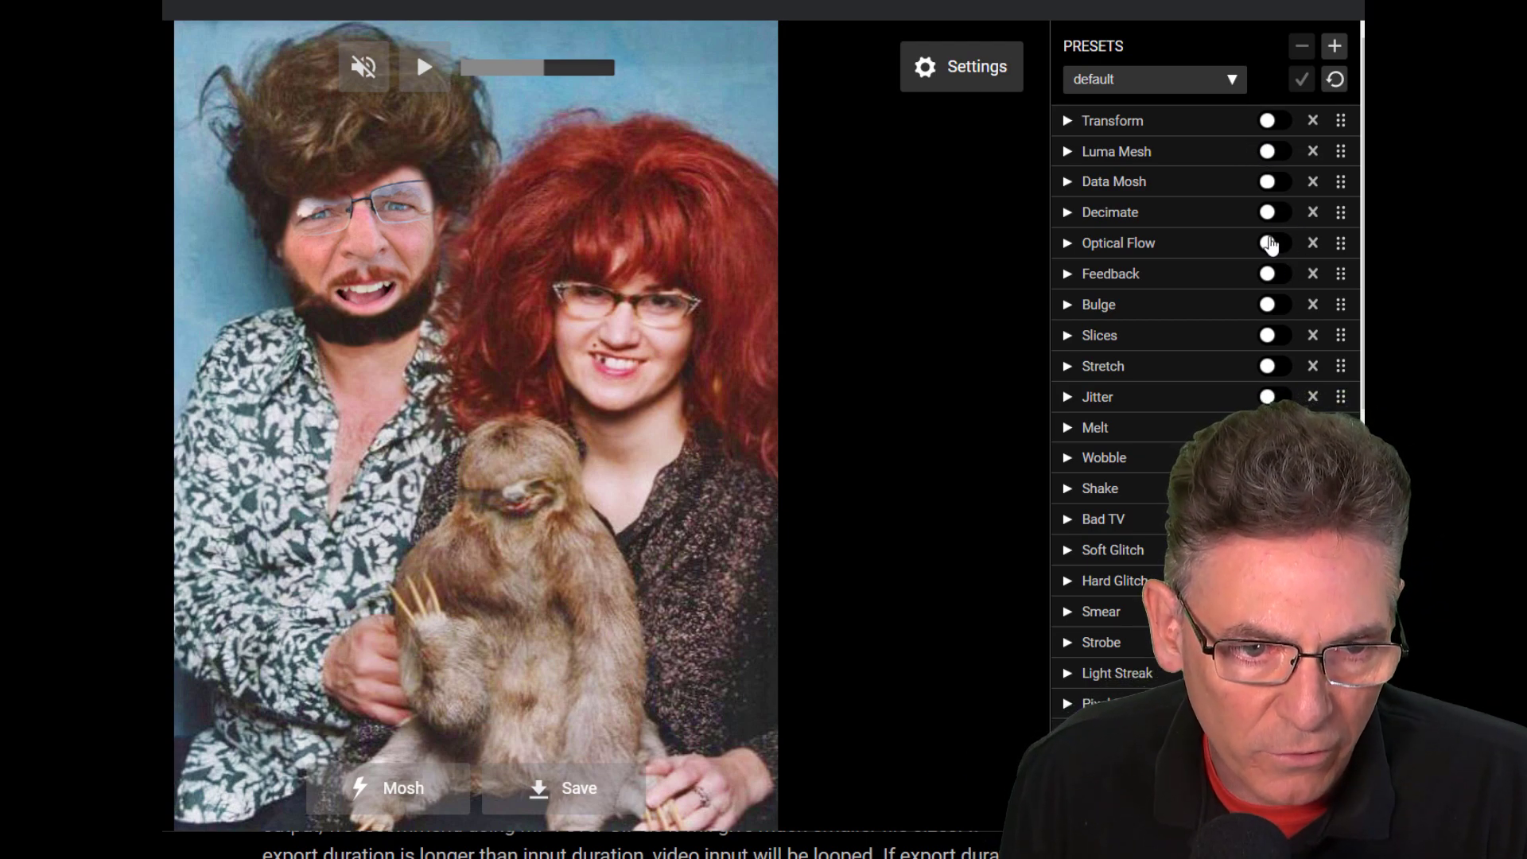
- Switch Decimate, Optical Flow and Feedback each on and back off to preview them
click(1273, 213)
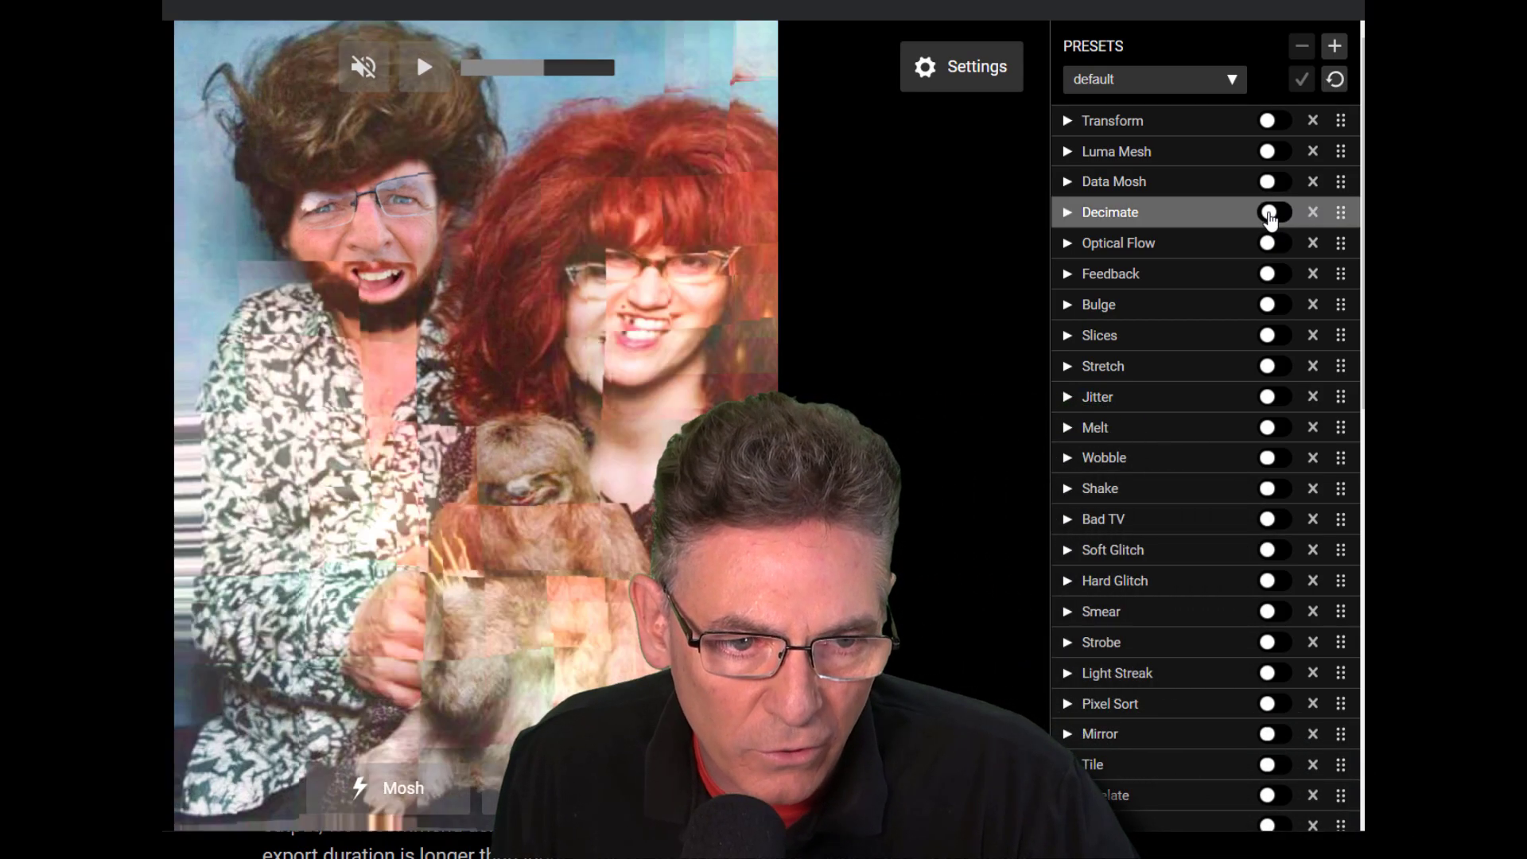
click(1272, 212)
click(1273, 242)
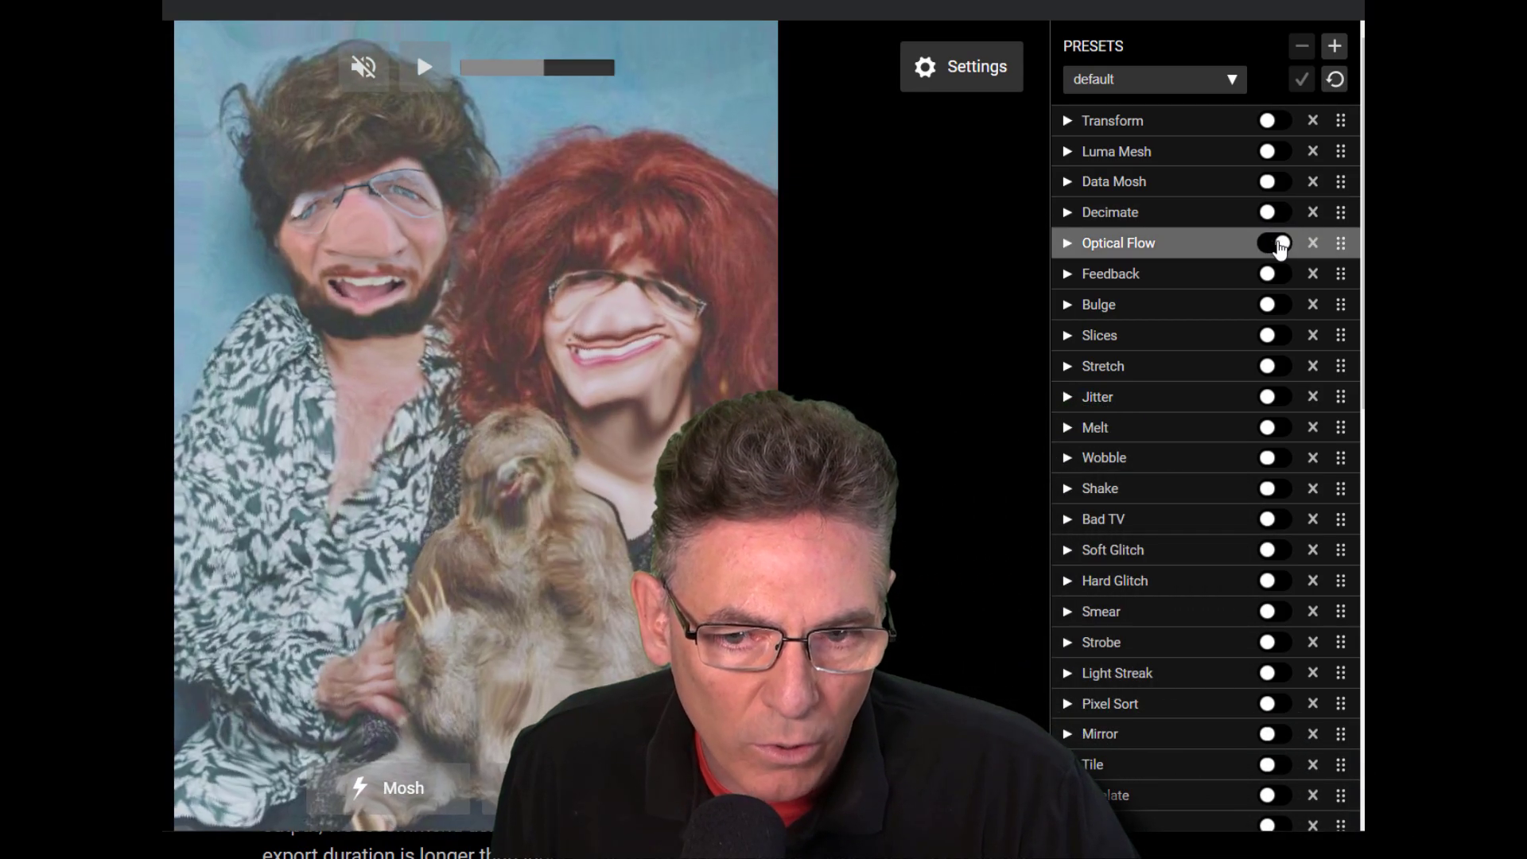
click(1272, 243)
click(1272, 274)
click(1273, 274)
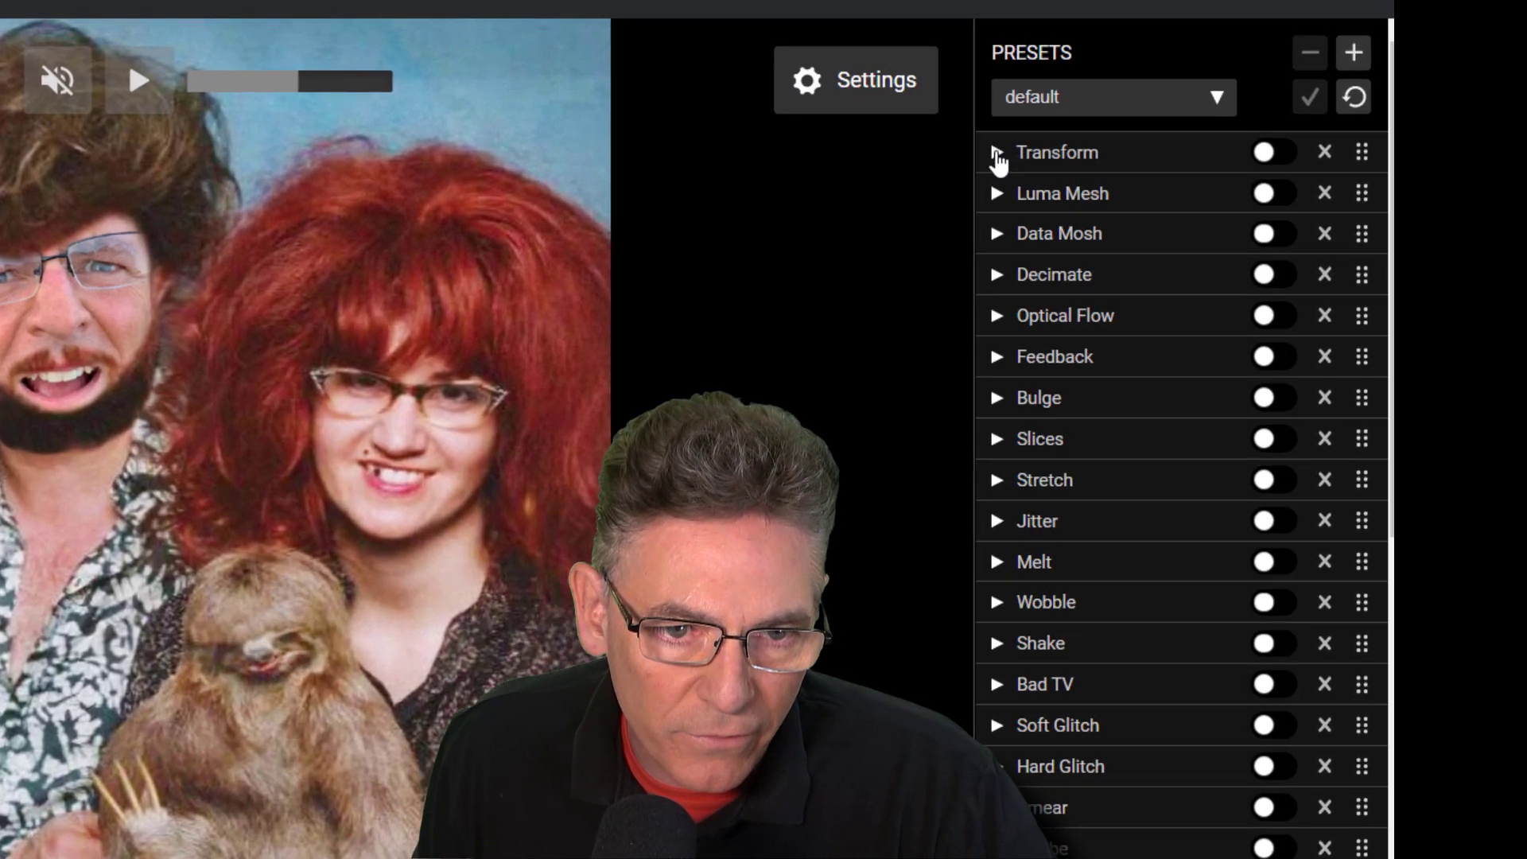
- Set Transform to X 0.09, Y 0.34, Angle 0.22, Scale X 1.38, Scale Y 1.04
click(1069, 122)
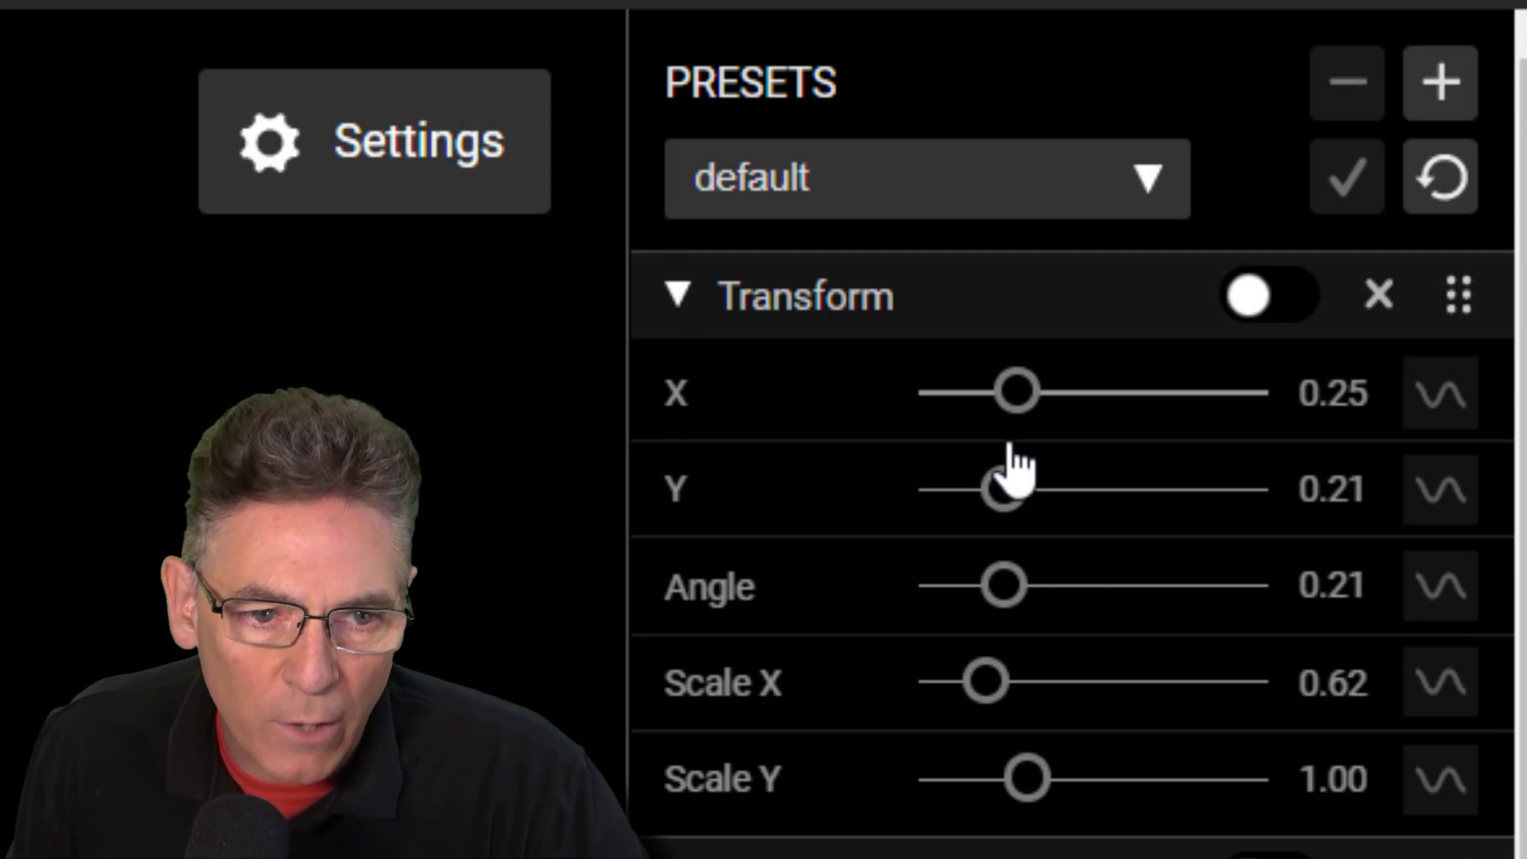
drag(1018, 391, 976, 391)
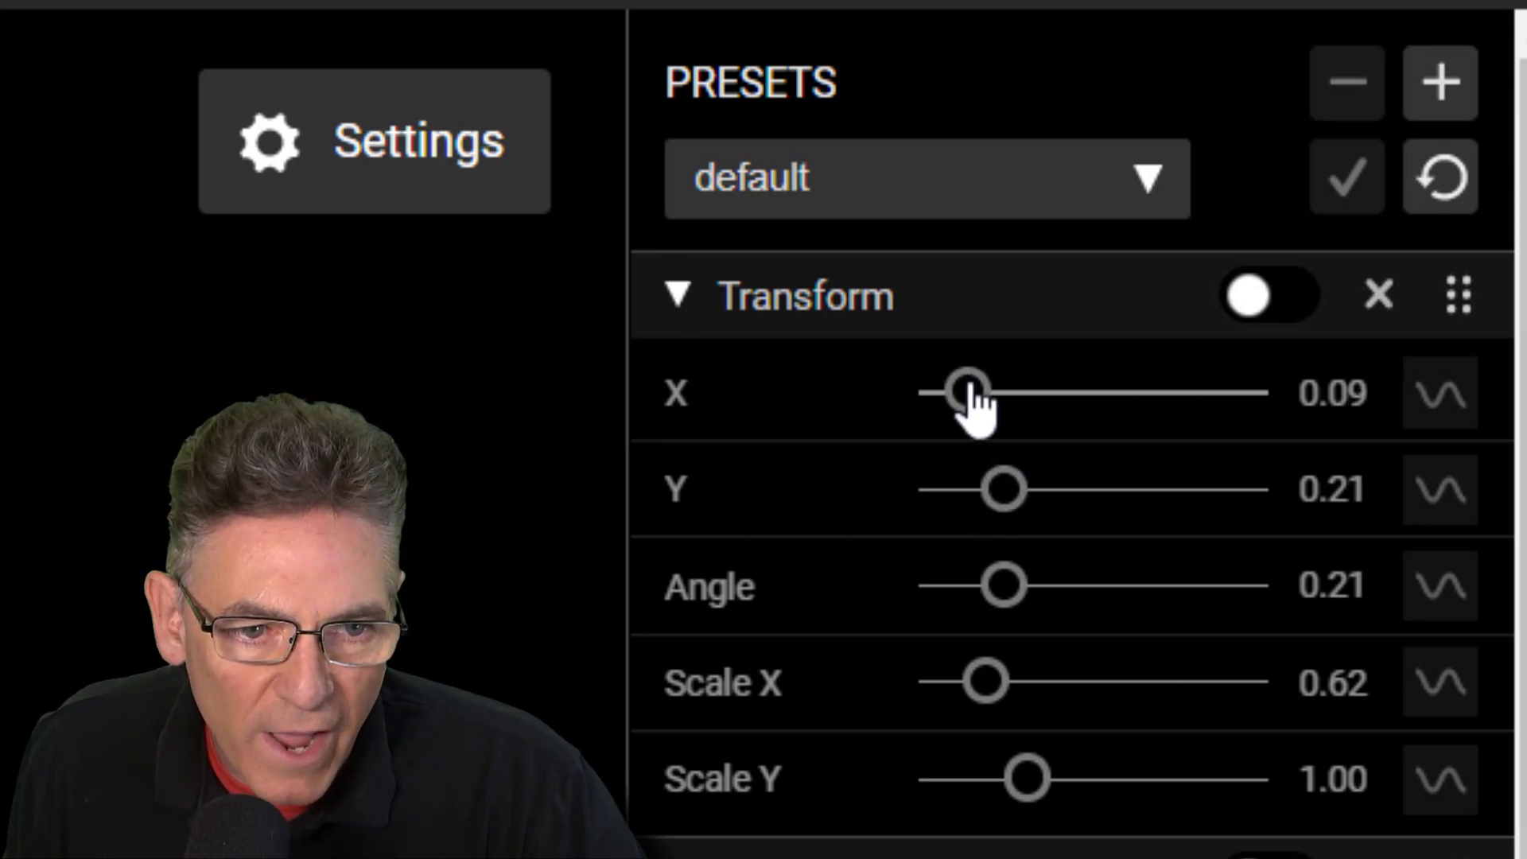
click(1043, 488)
mouse_move(1030, 585)
mouse_down()
mouse_move(1114, 587)
mouse_move(1006, 587)
mouse_up()
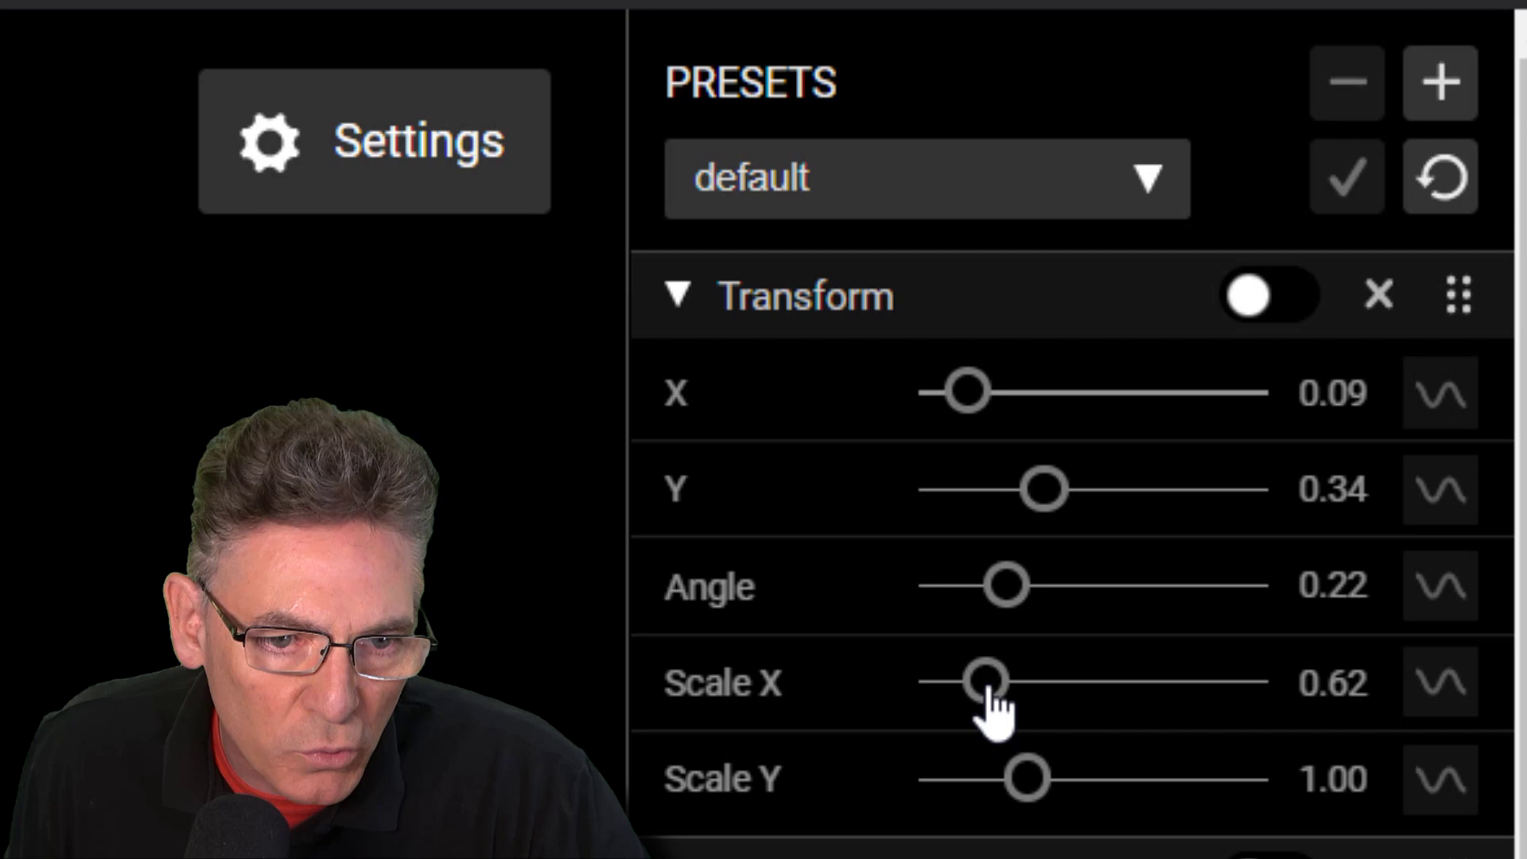
drag(987, 684, 1032, 715)
mouse_move(1034, 779)
mouse_down()
mouse_move(1190, 784)
mouse_move(1032, 780)
mouse_up()
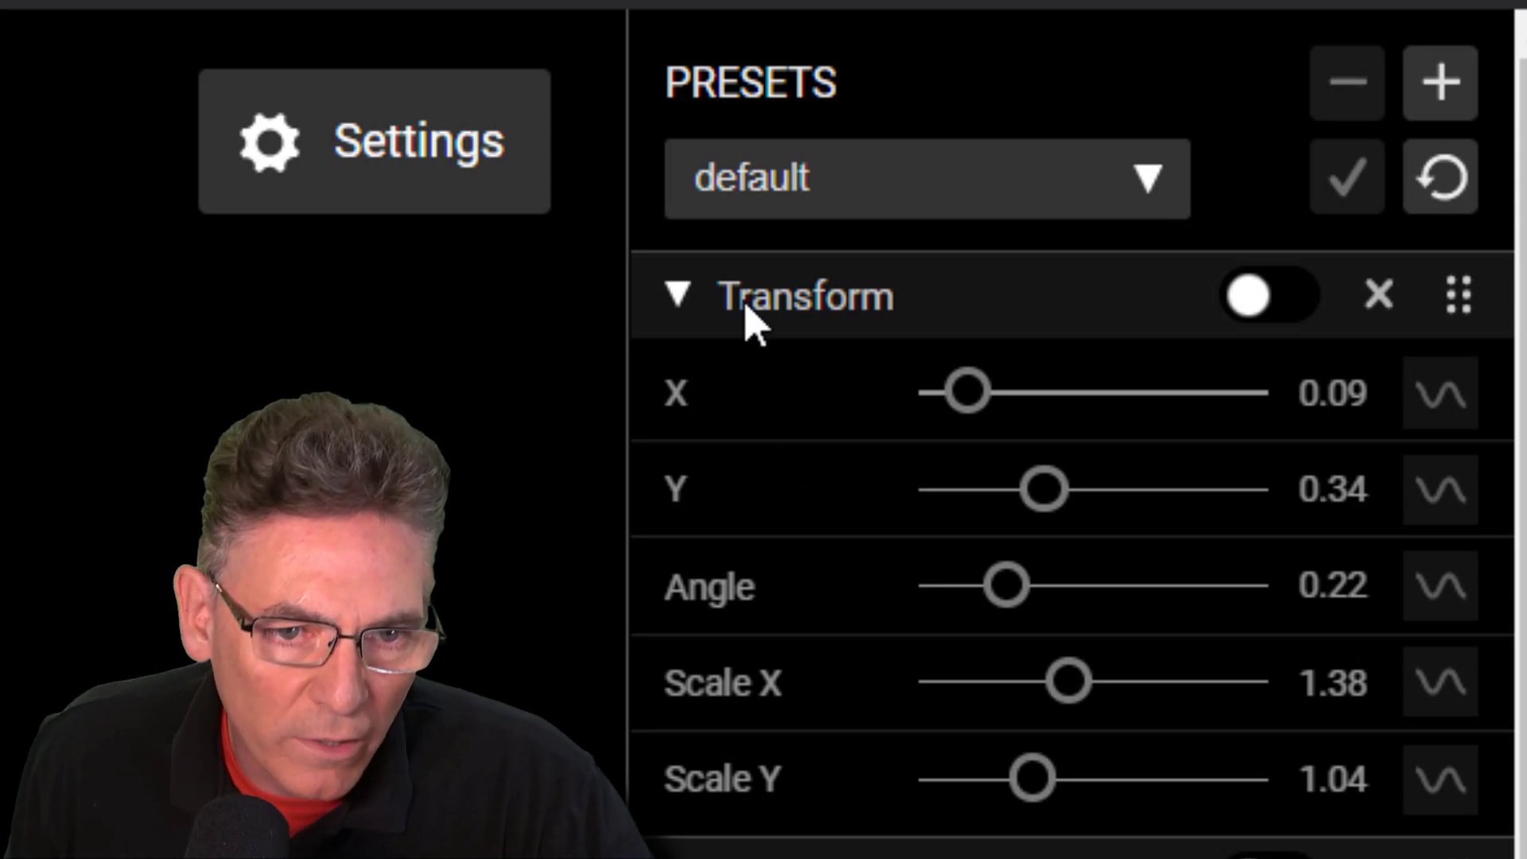
click(682, 296)
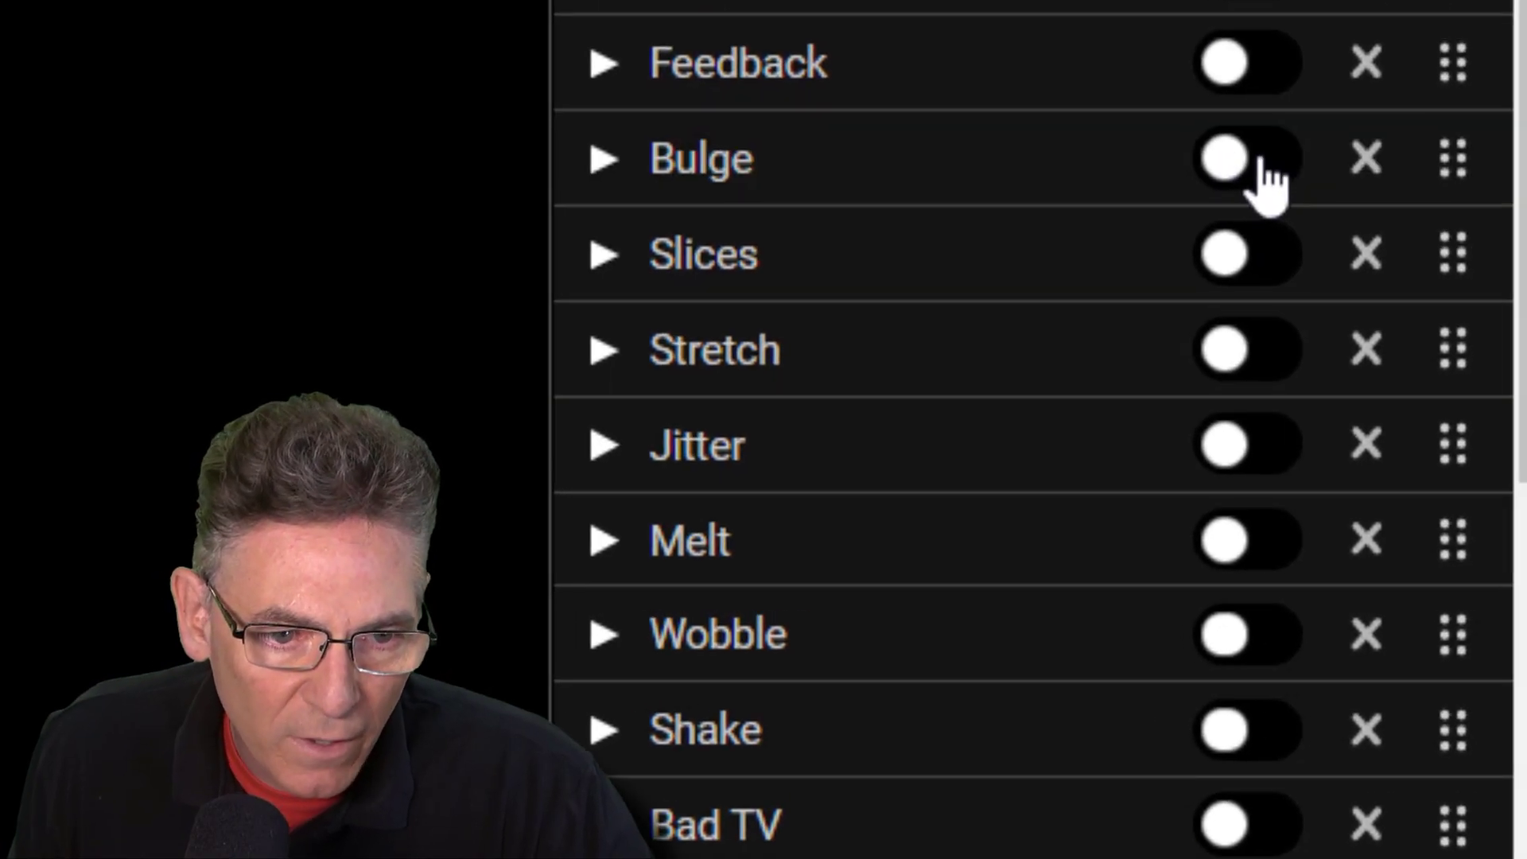
- Switch on Bulge, expand its settings and vary the Amount slider
click(1265, 161)
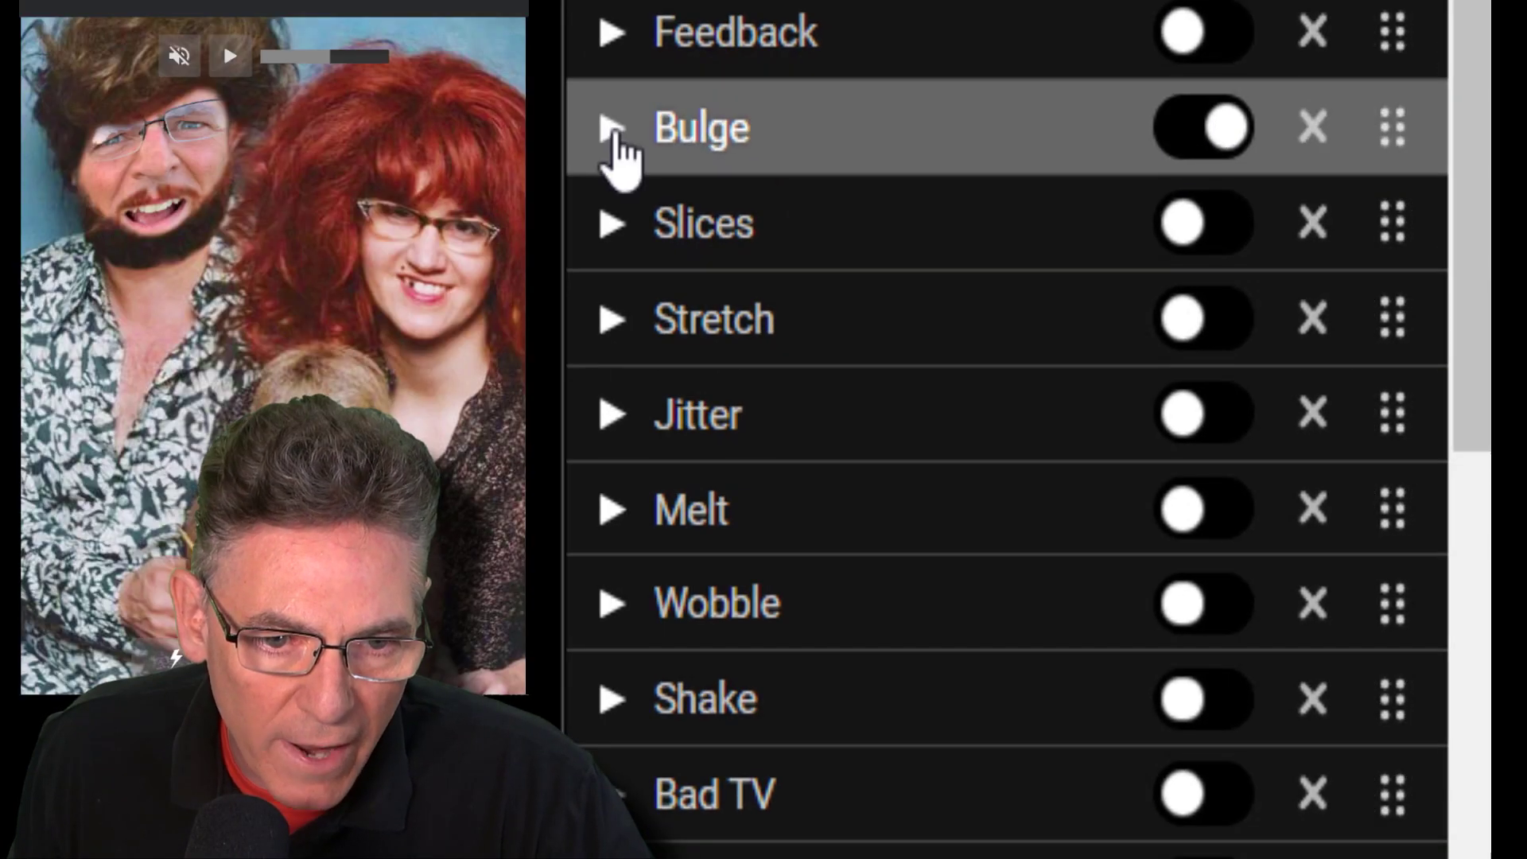
click(605, 158)
mouse_move(973, 253)
mouse_down()
mouse_move(879, 245)
mouse_move(1186, 253)
mouse_move(857, 251)
mouse_move(1029, 248)
mouse_move(858, 251)
mouse_move(962, 254)
mouse_up()
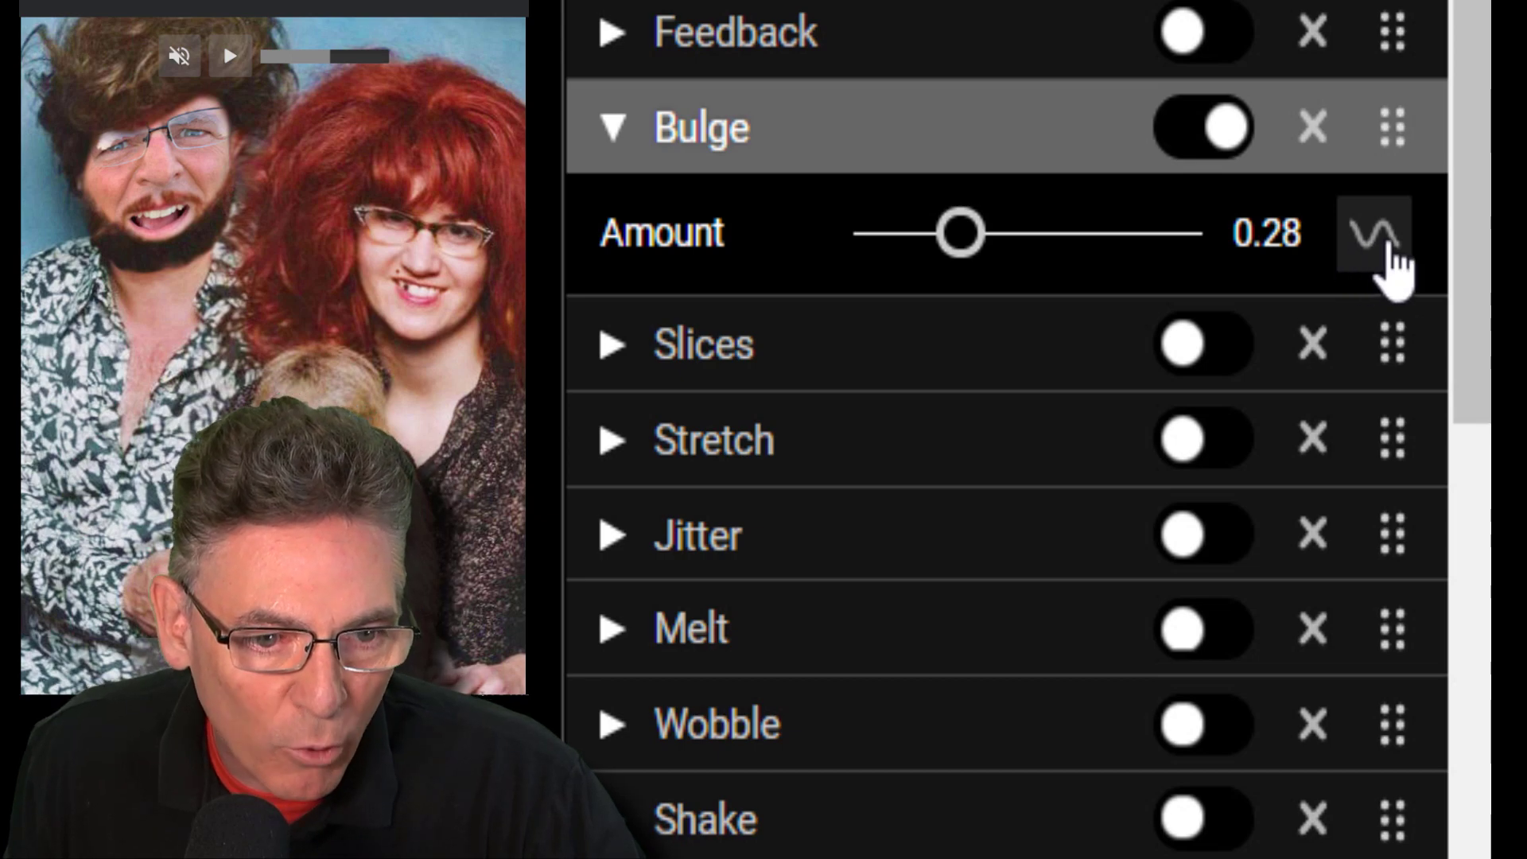
- Try linear, sine, noise and none modulation for Bulge Amount, settling on audio
click(1383, 242)
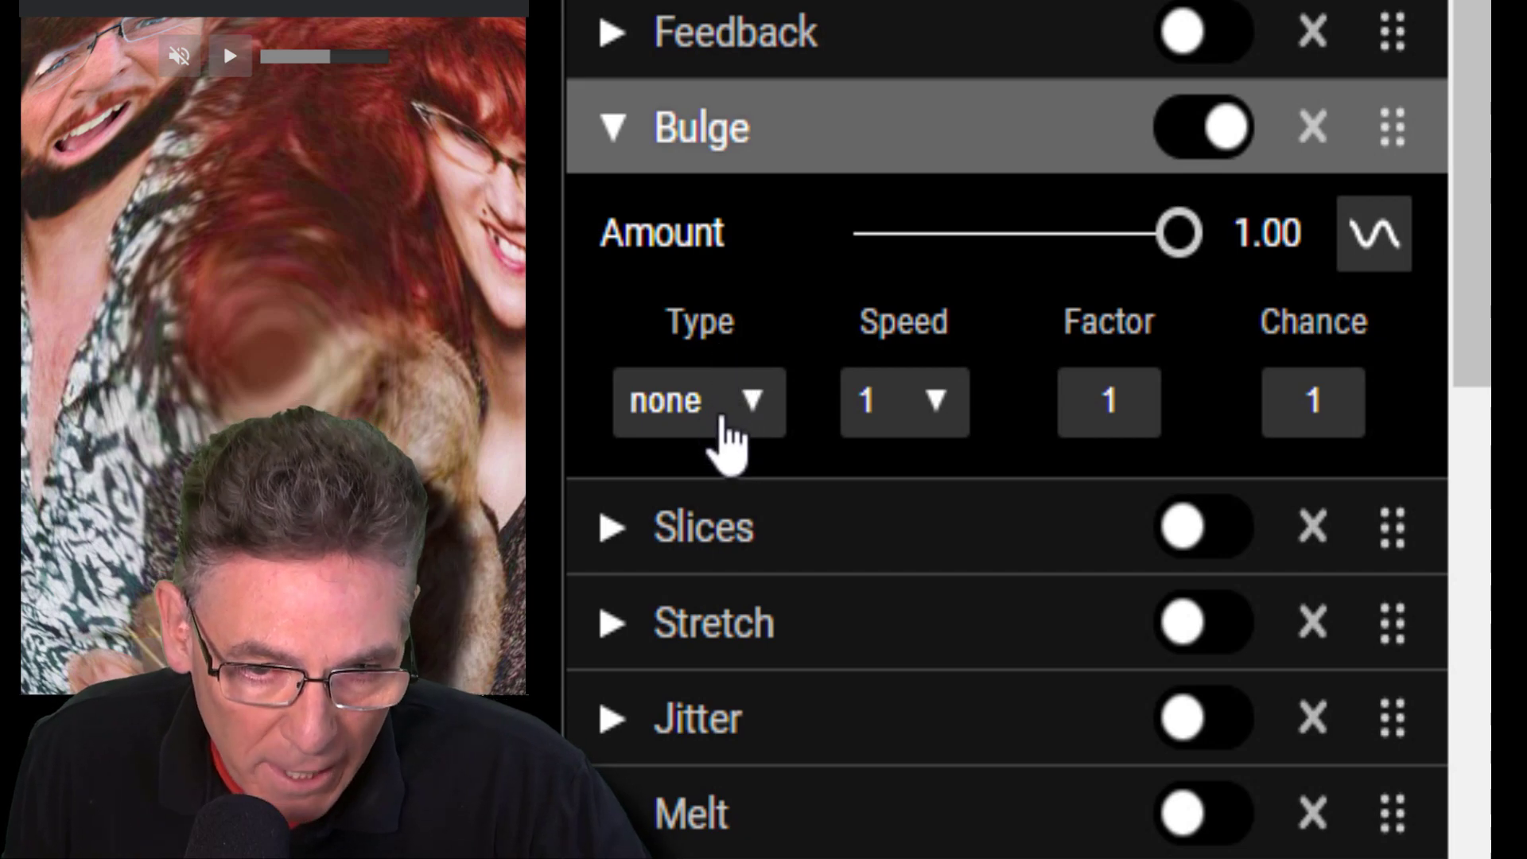
click(724, 420)
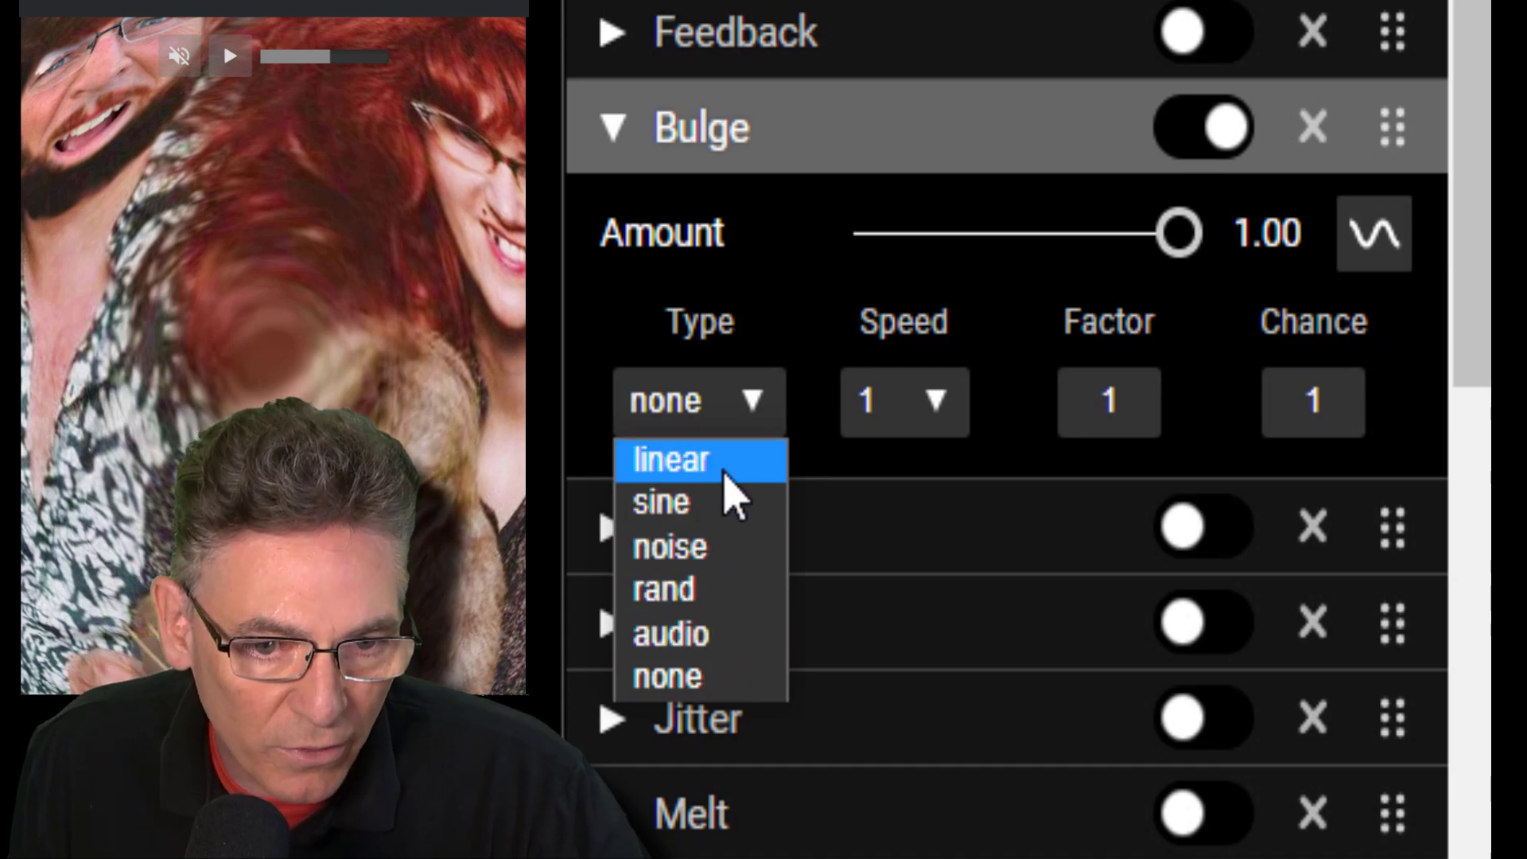
click(729, 470)
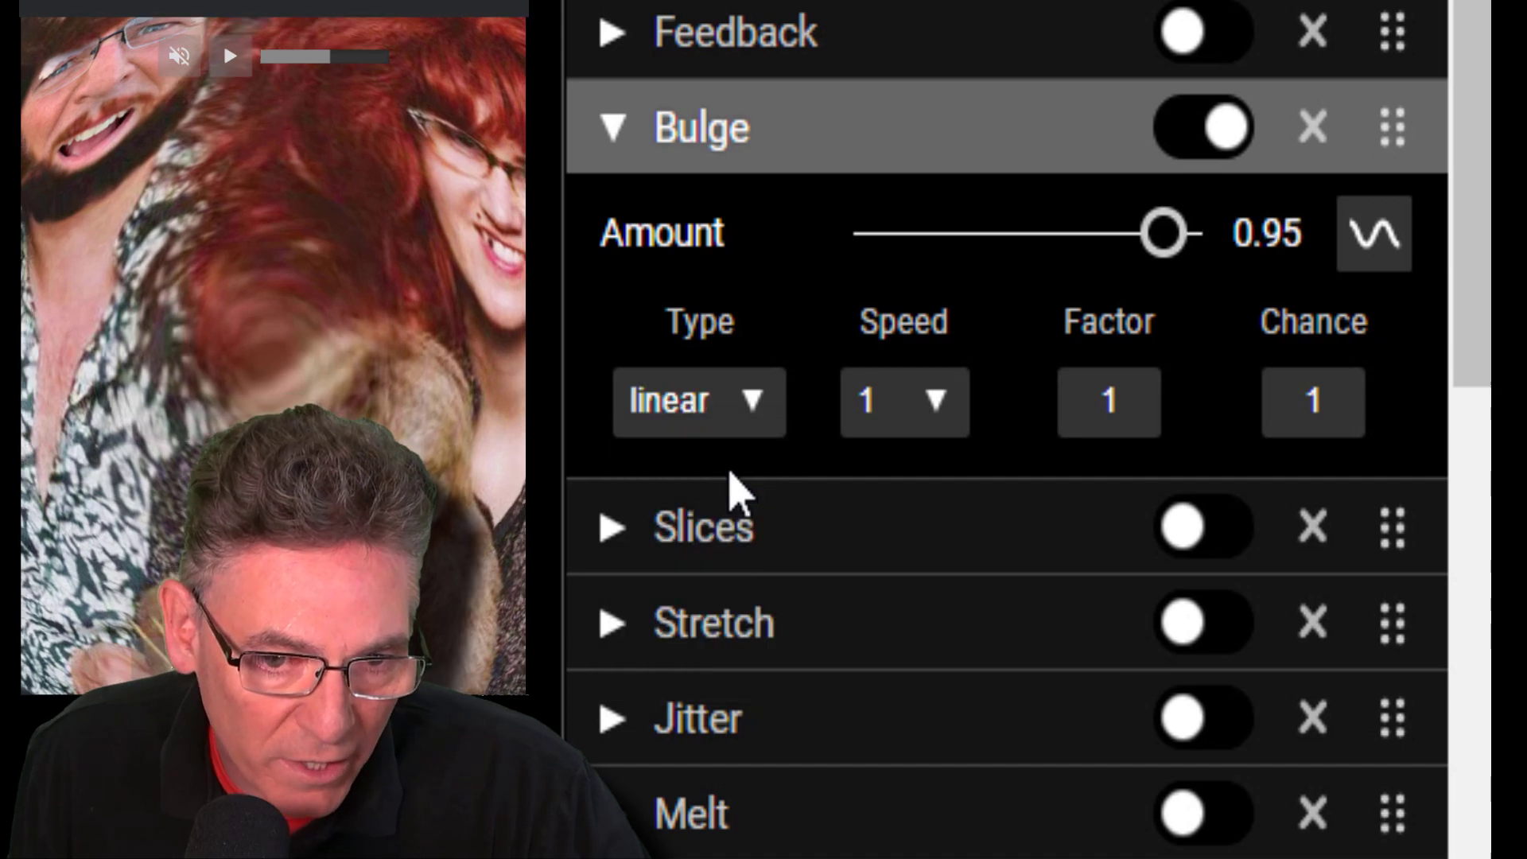
click(738, 418)
click(717, 509)
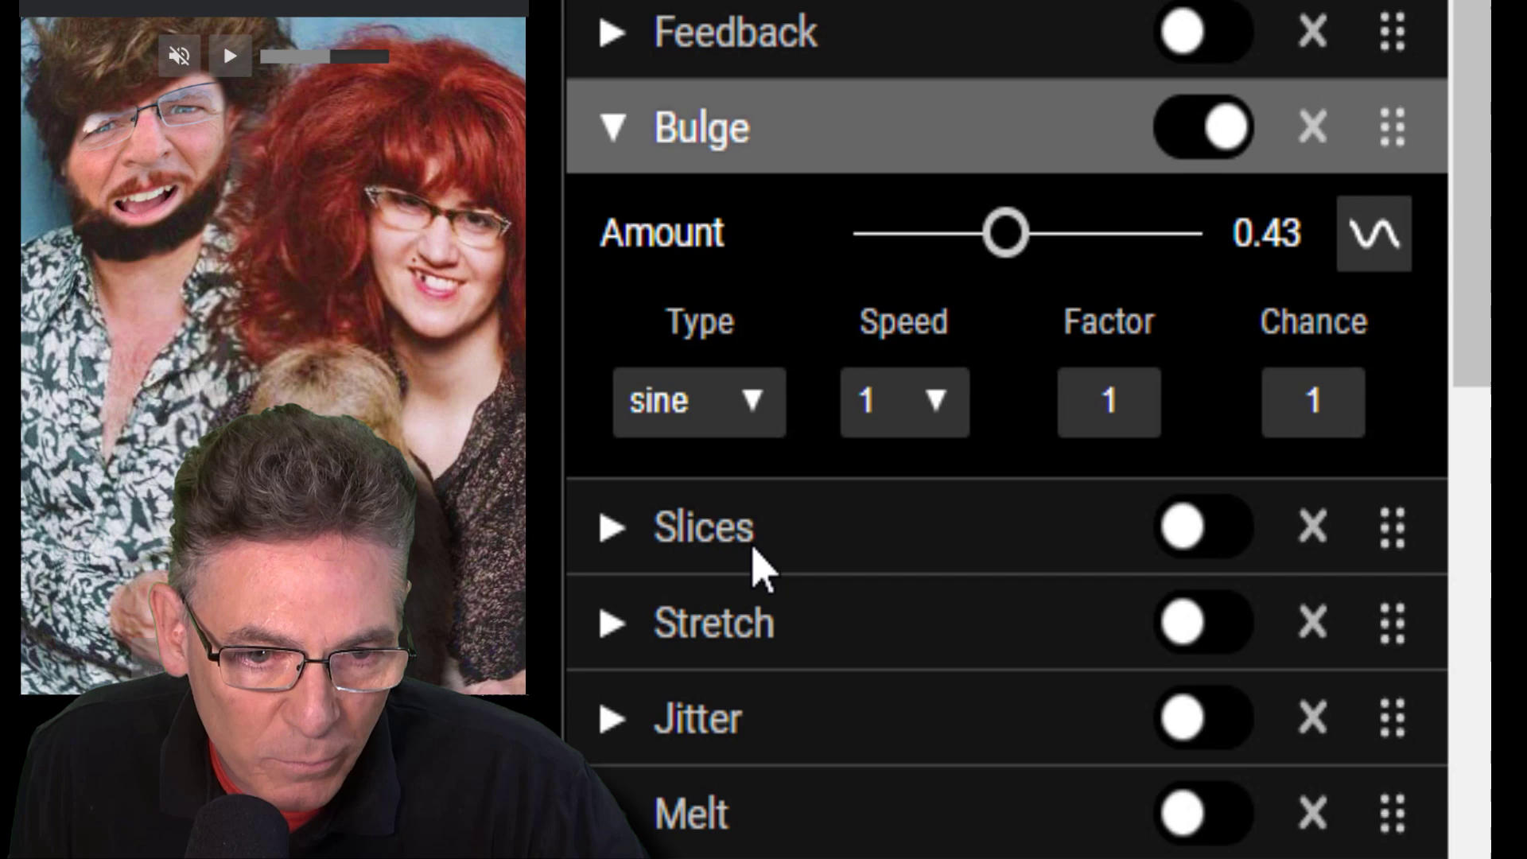
click(752, 421)
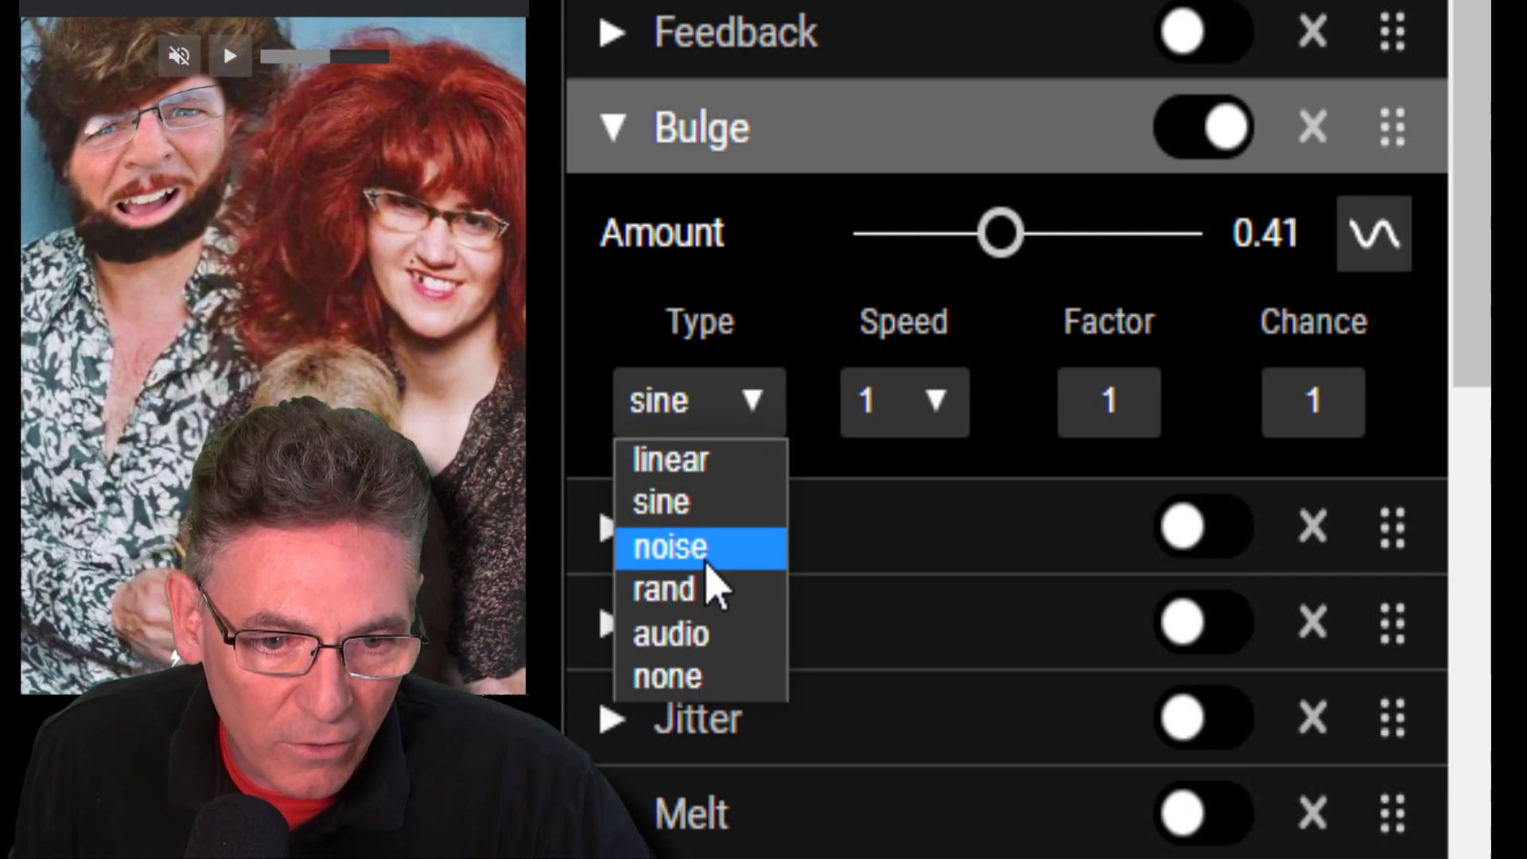
click(707, 563)
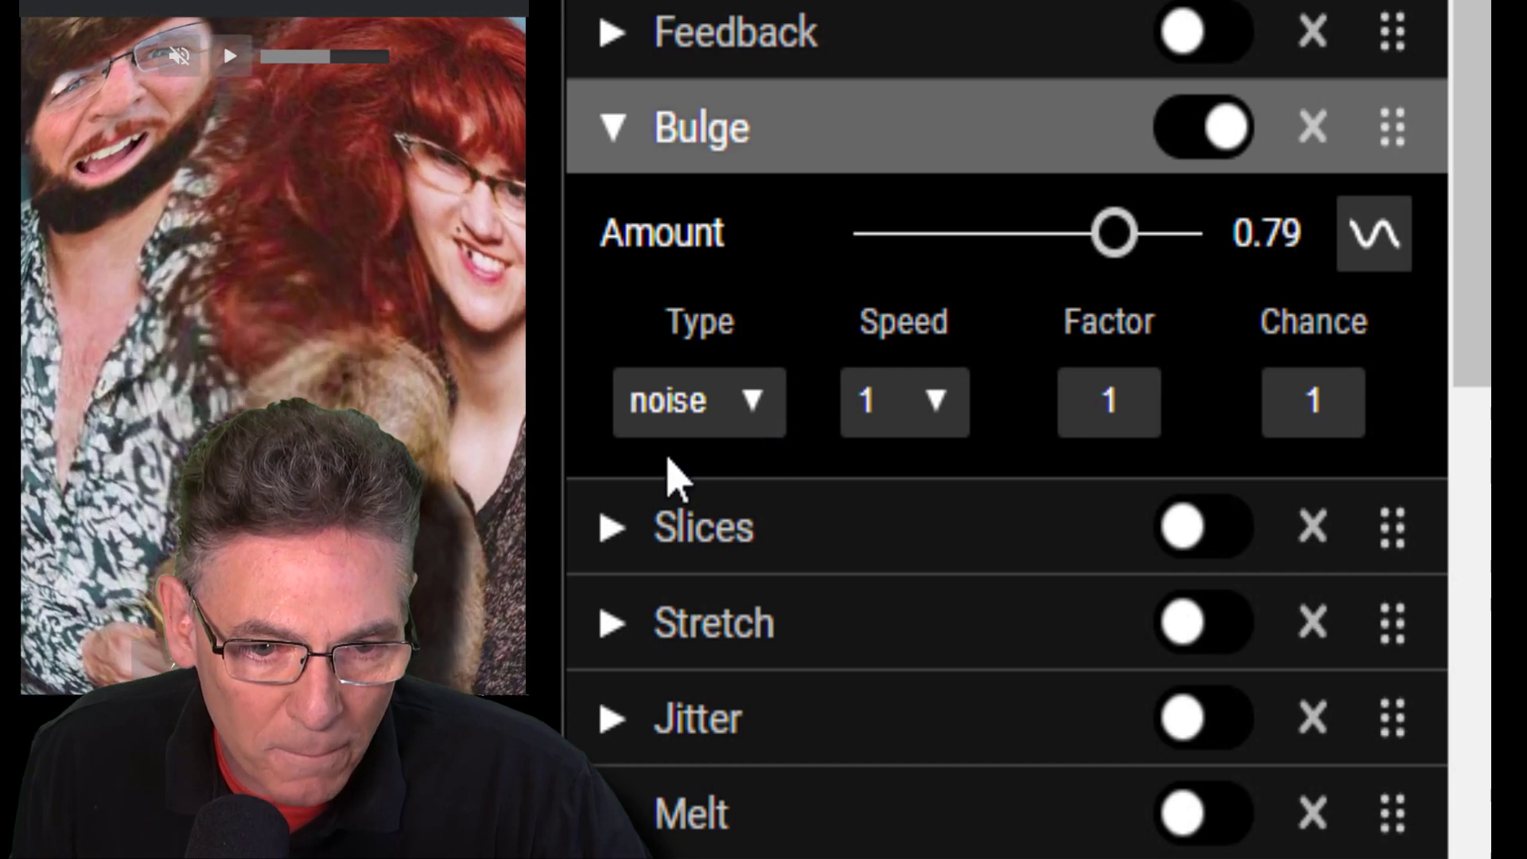
click(684, 405)
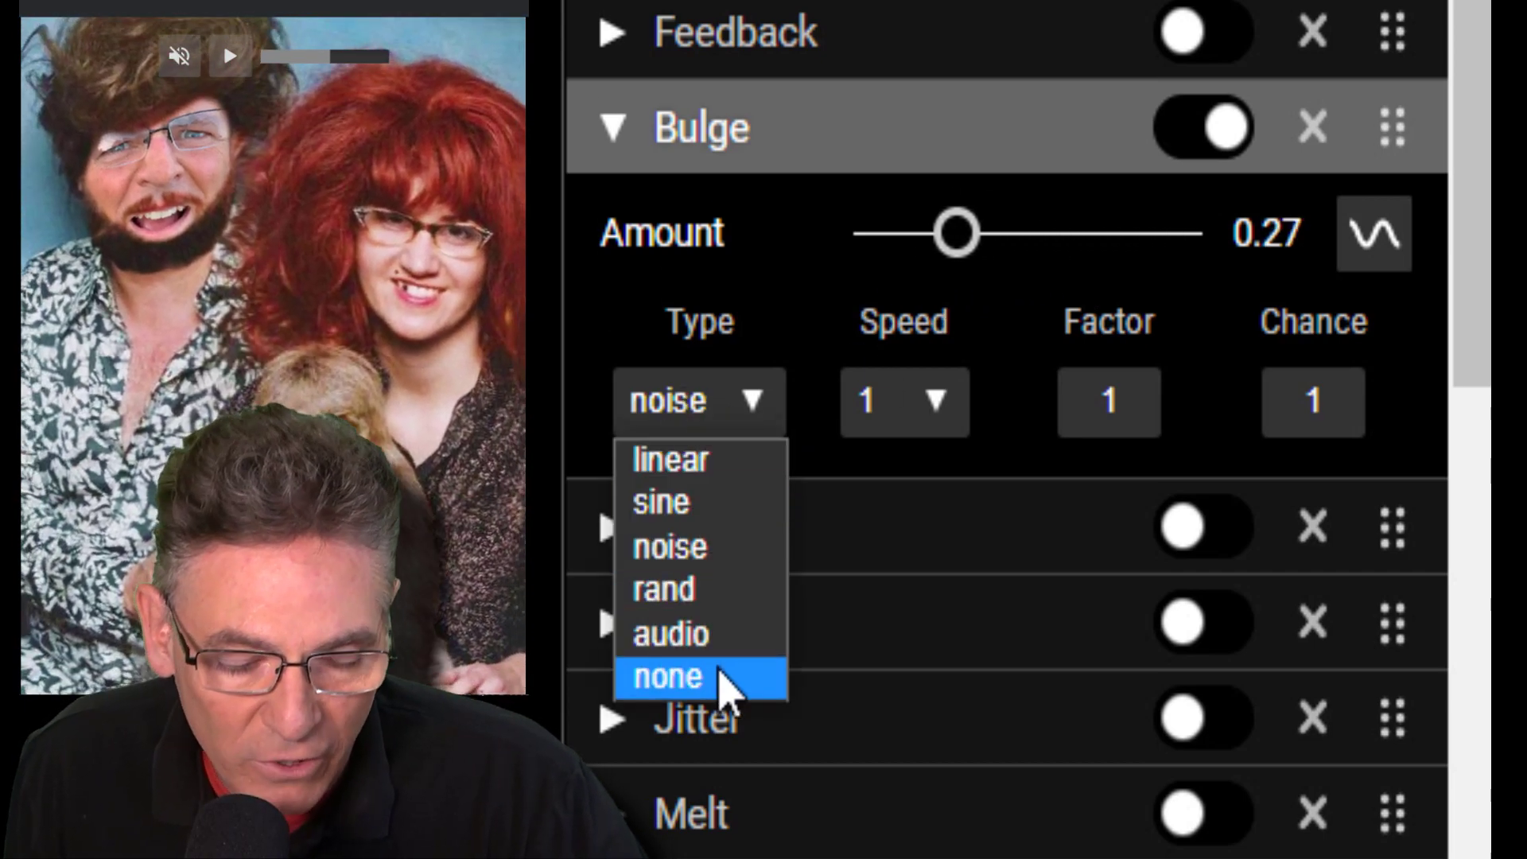
click(700, 677)
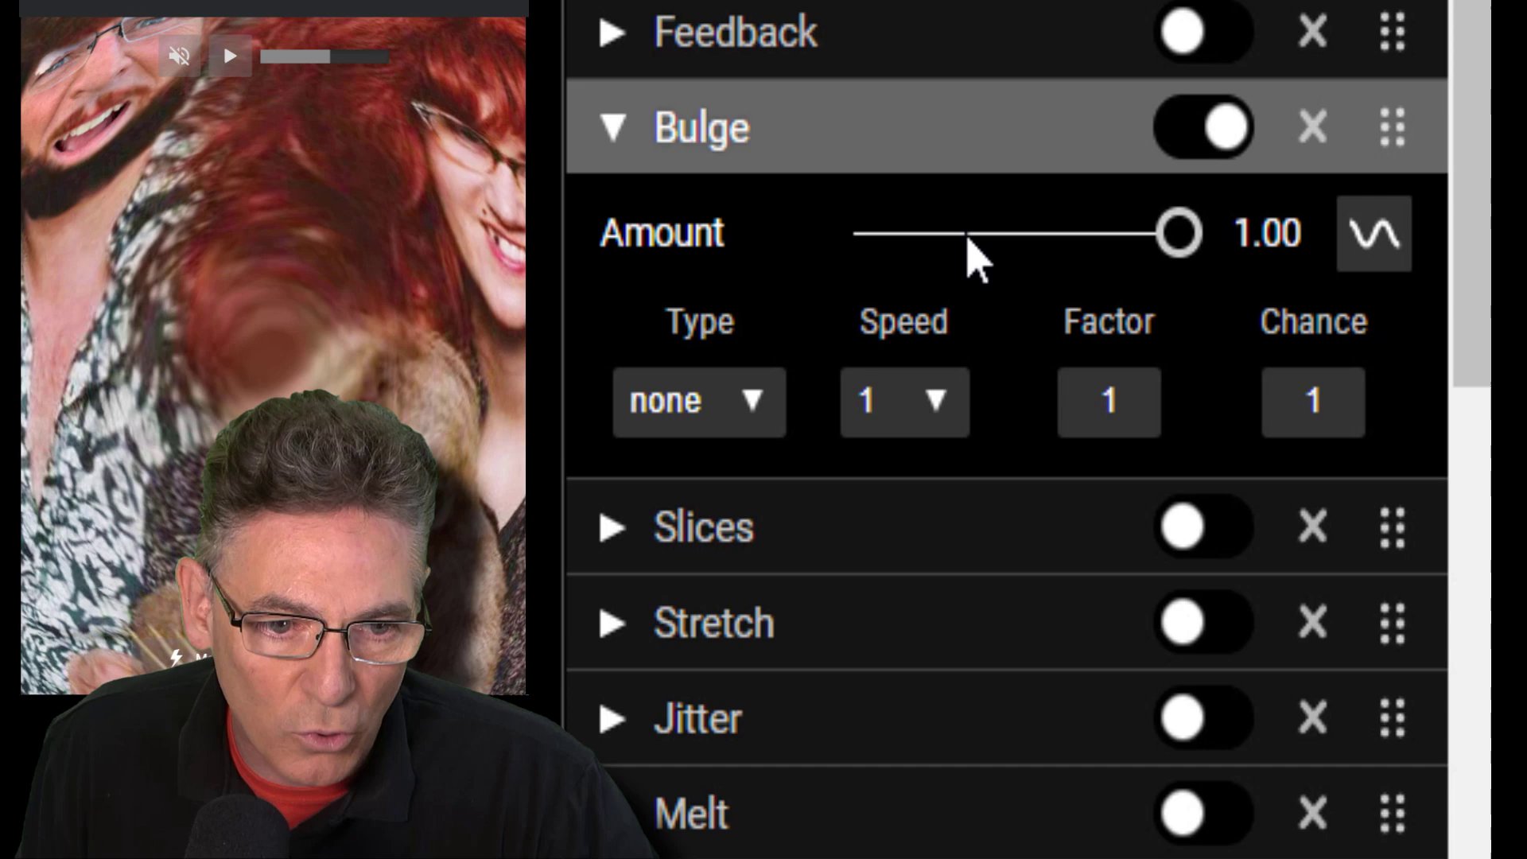
click(714, 429)
click(660, 636)
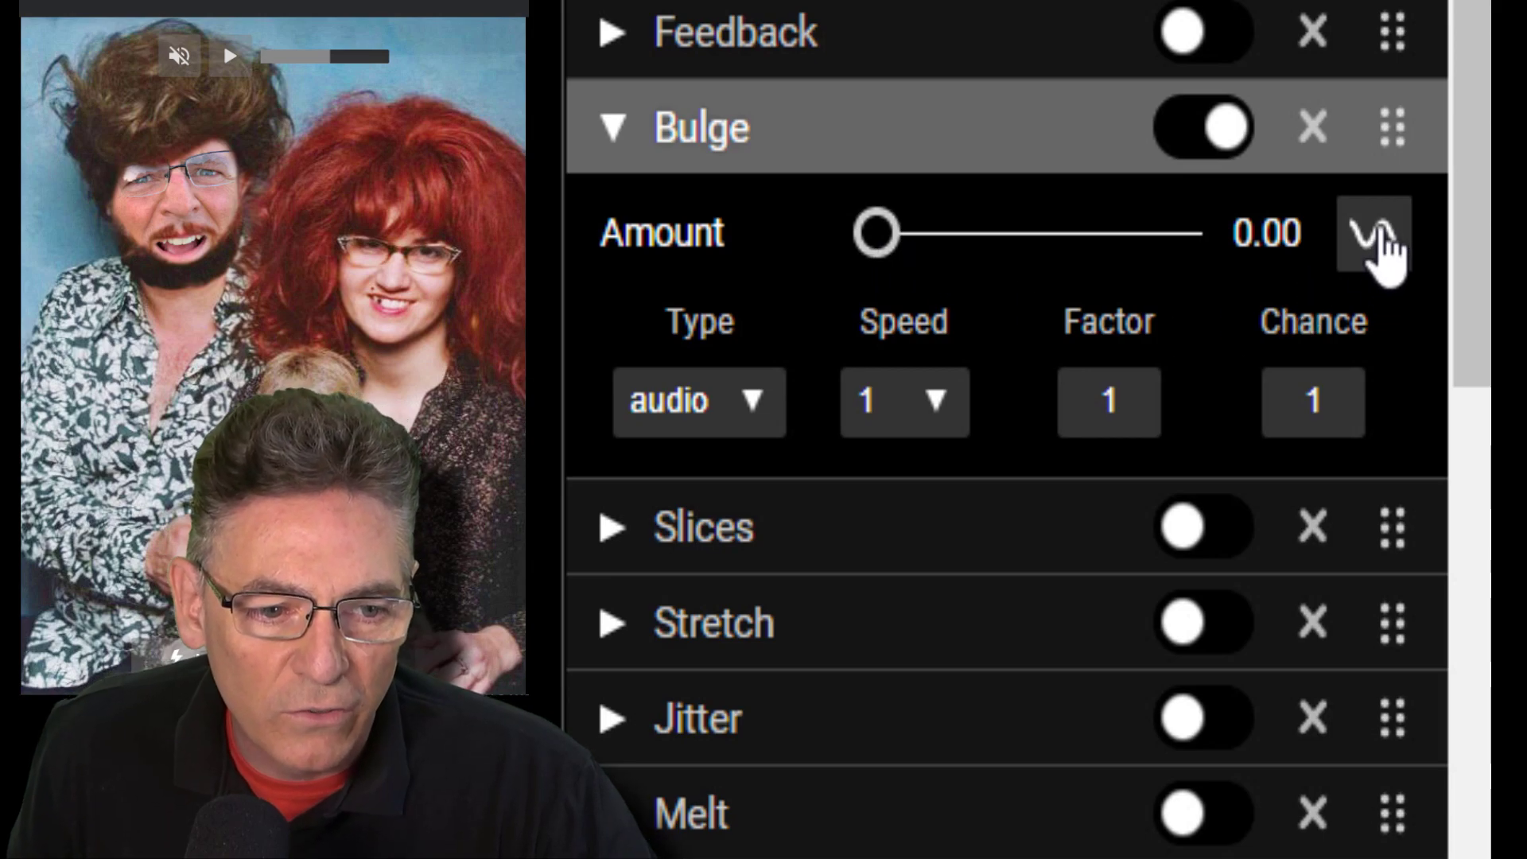
- Set the Bulge Amount to about 0.50 or higher and re-enable its modulation
click(1378, 233)
drag(882, 239, 1026, 235)
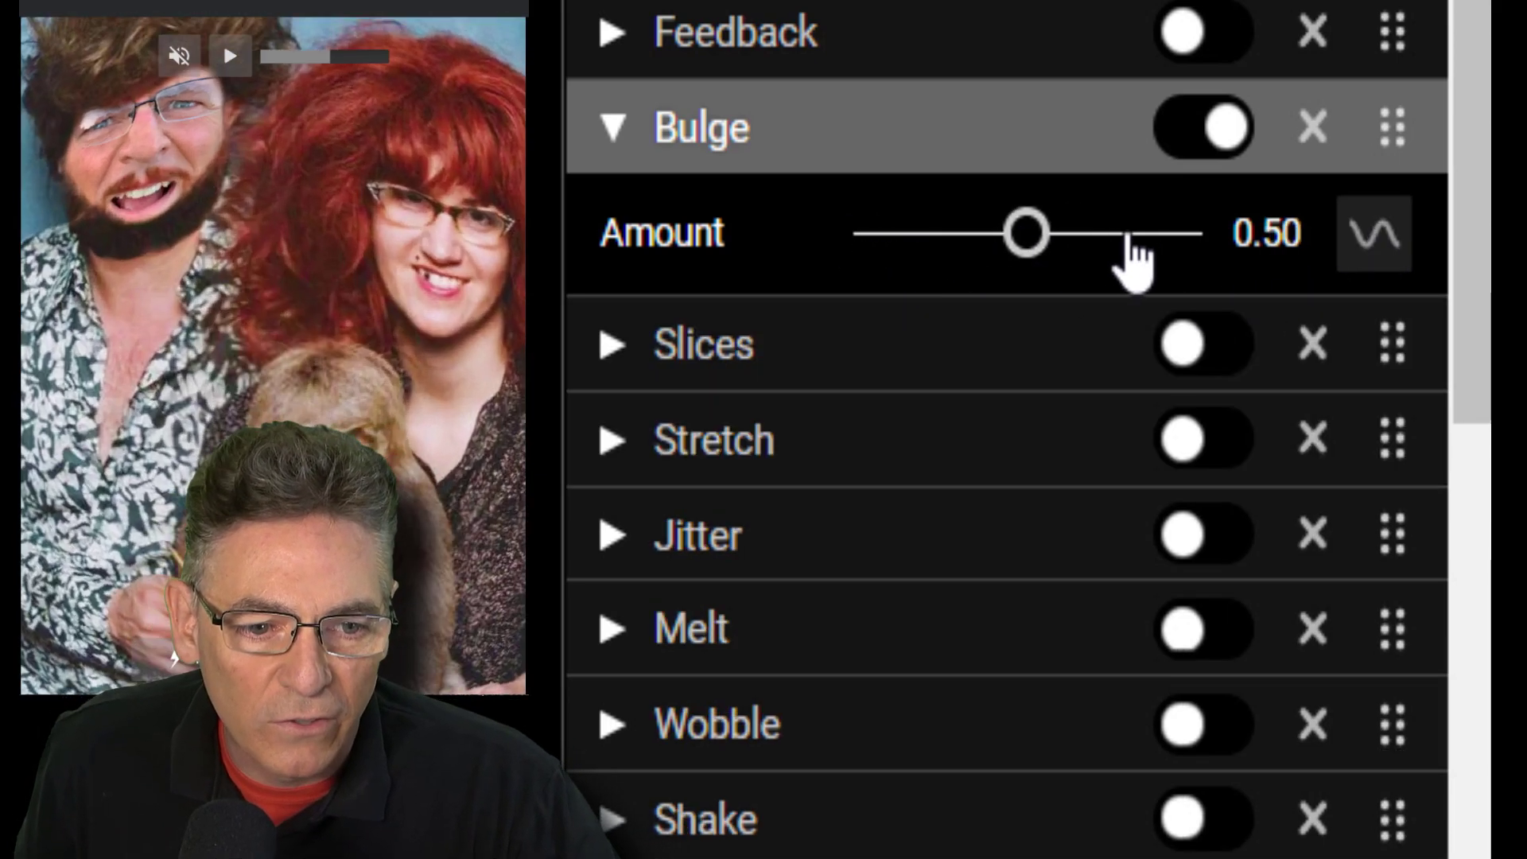
drag(1135, 242, 1120, 238)
click(1376, 234)
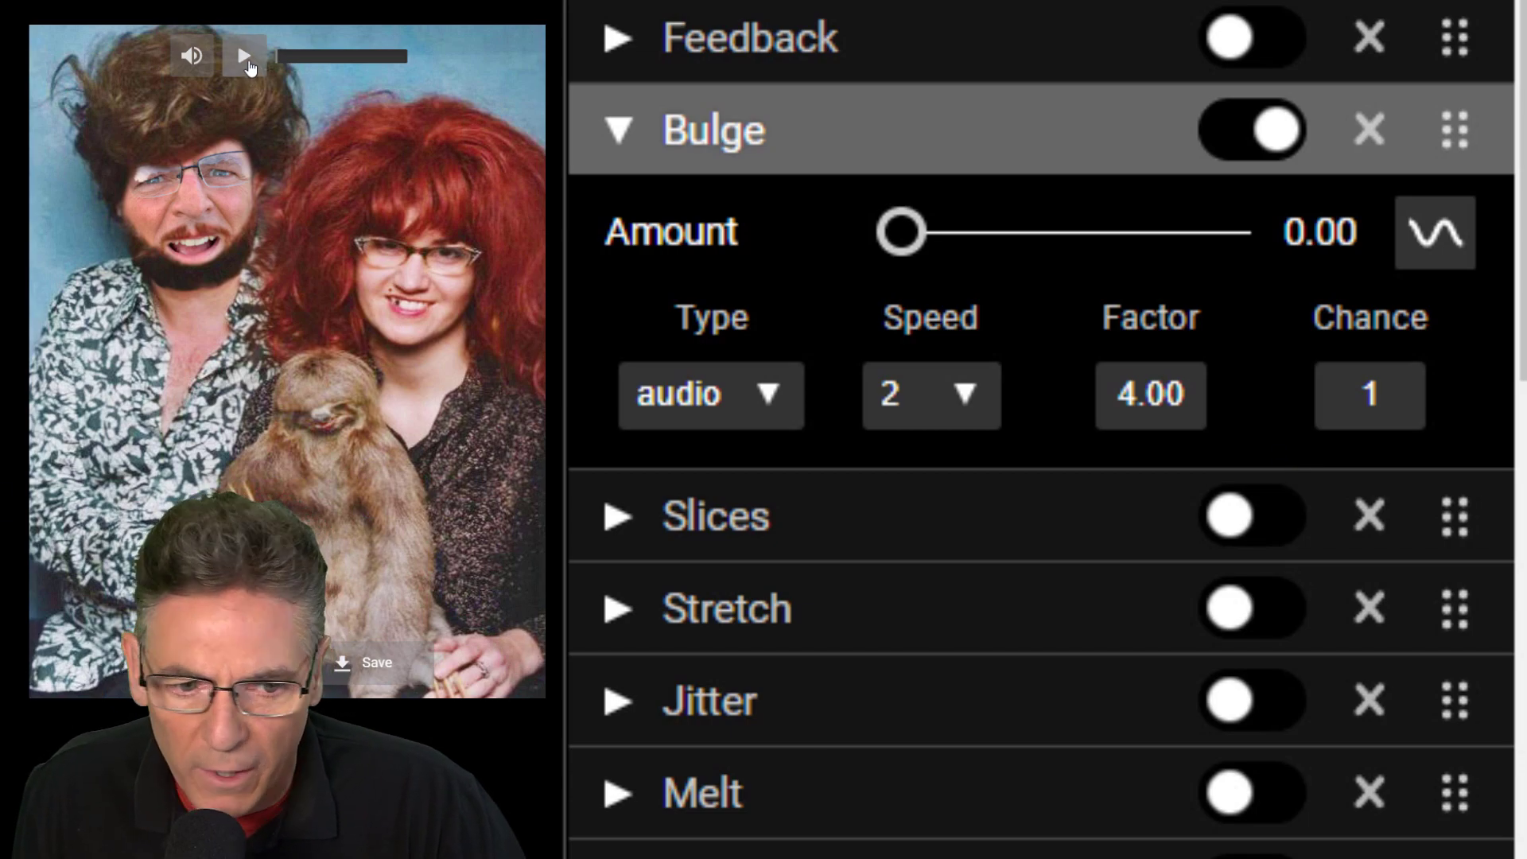
- Play the preview while tuning Bulge Factor down to 0.87 and Chance to 0
click(248, 68)
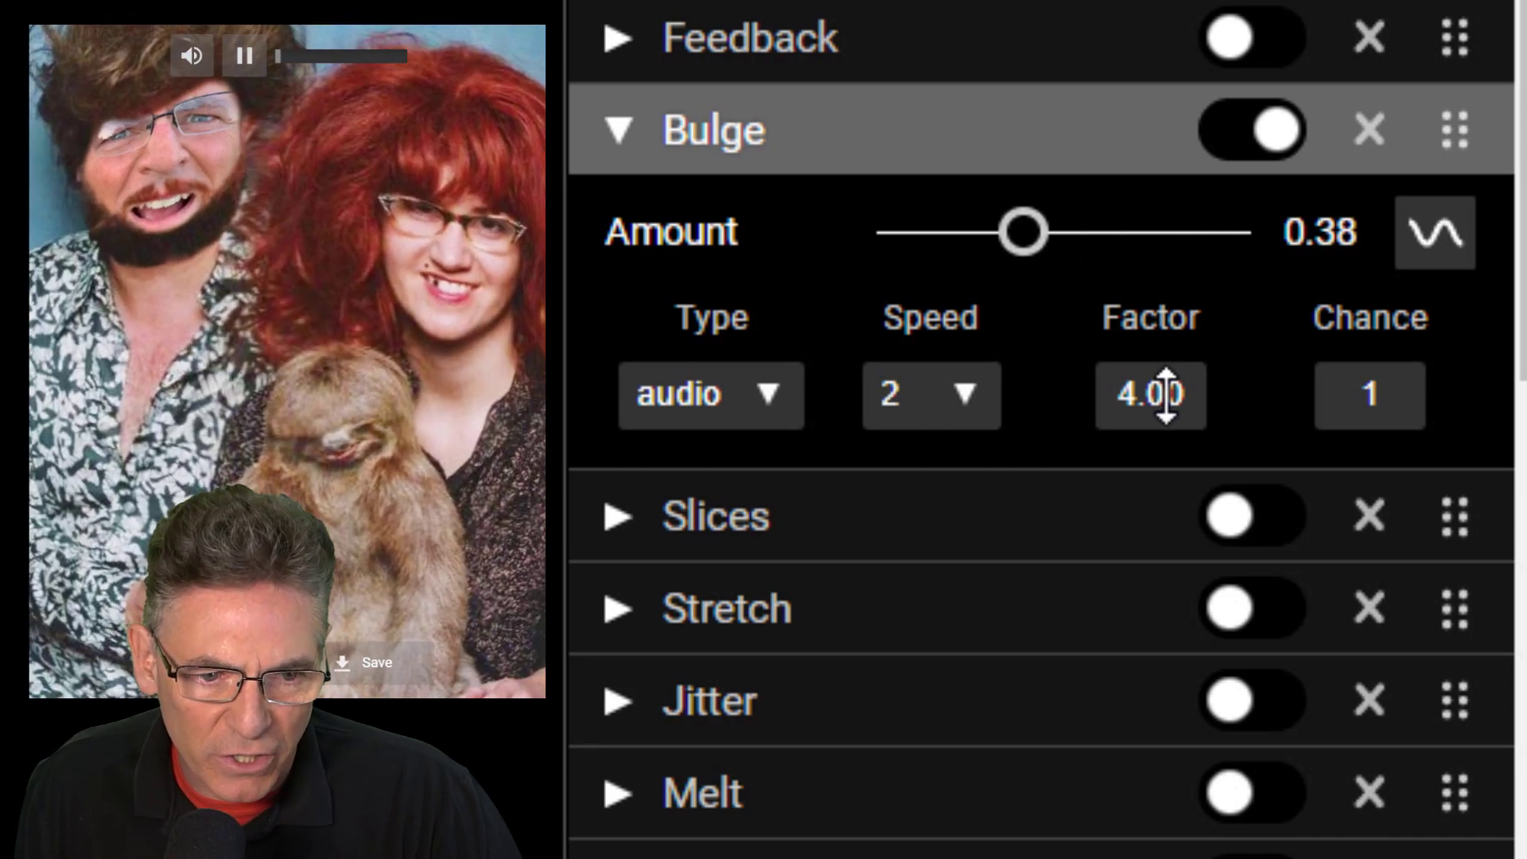
drag(1166, 394, 1172, 858)
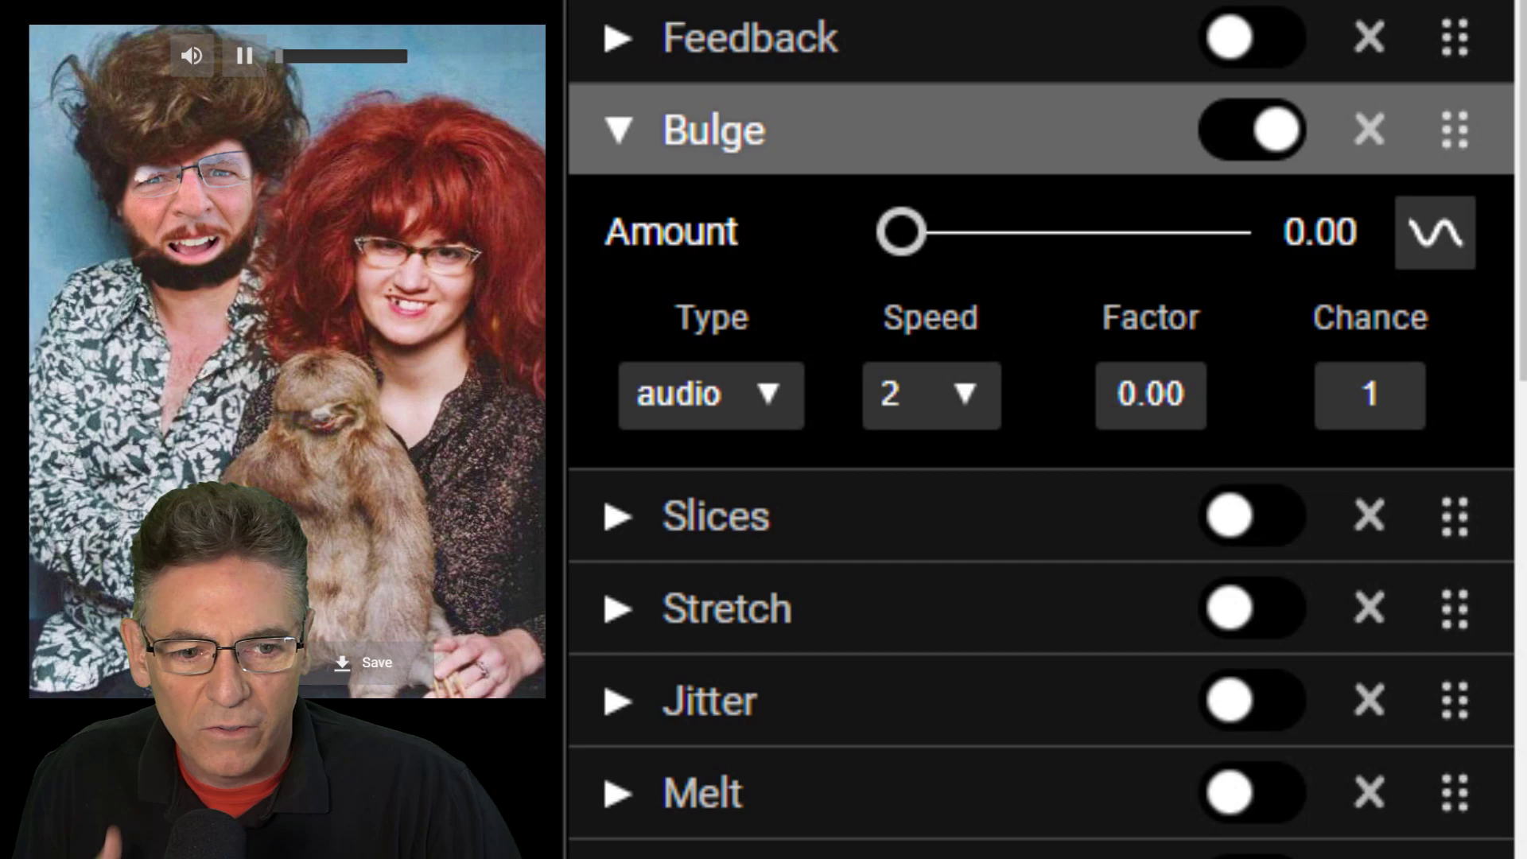
drag(1151, 429, 1153, 6)
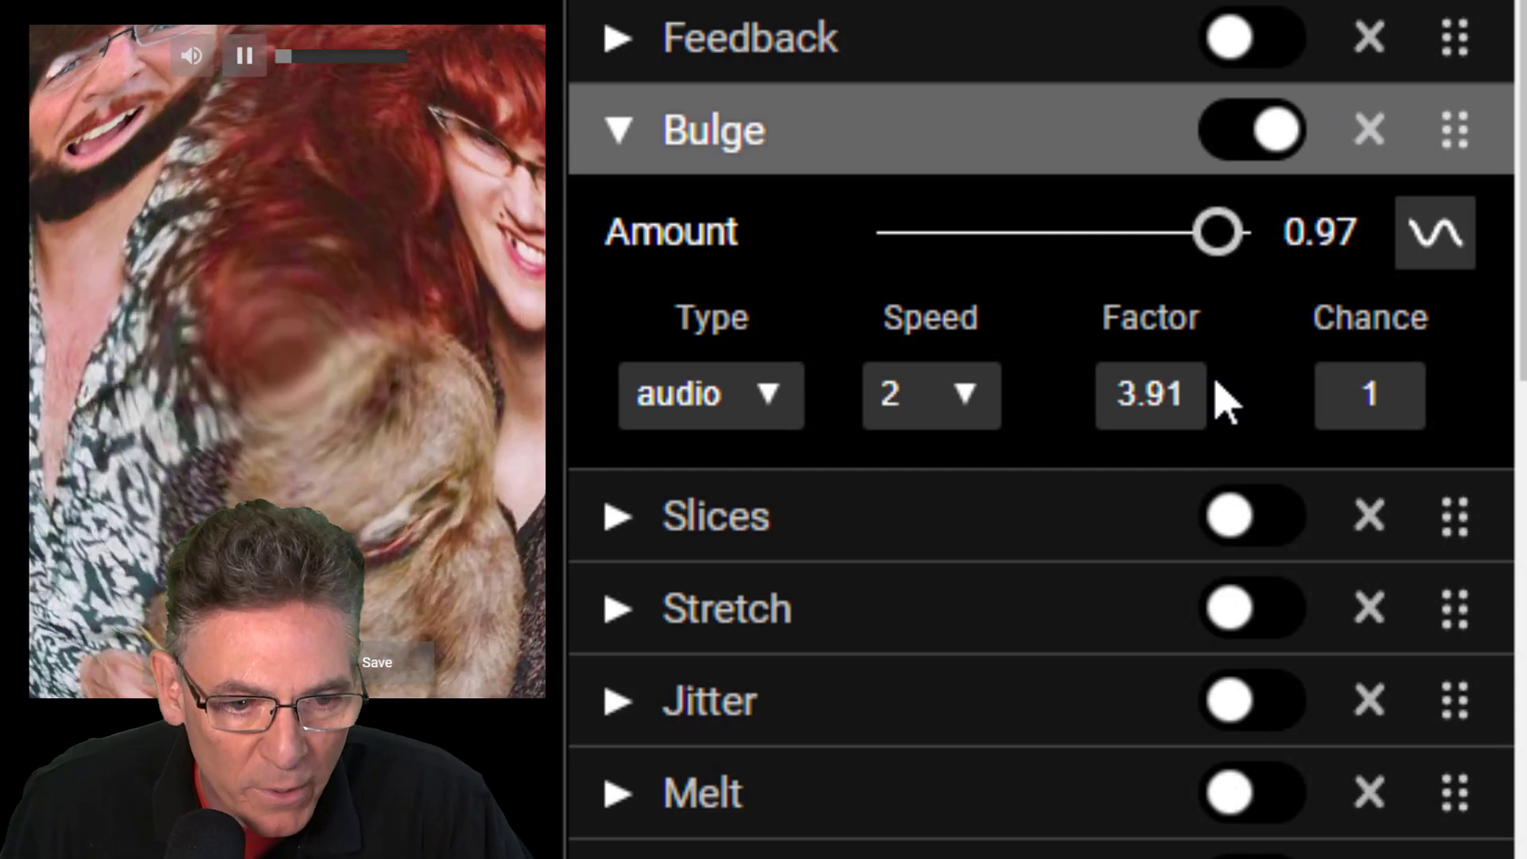
drag(1179, 363, 1186, 858)
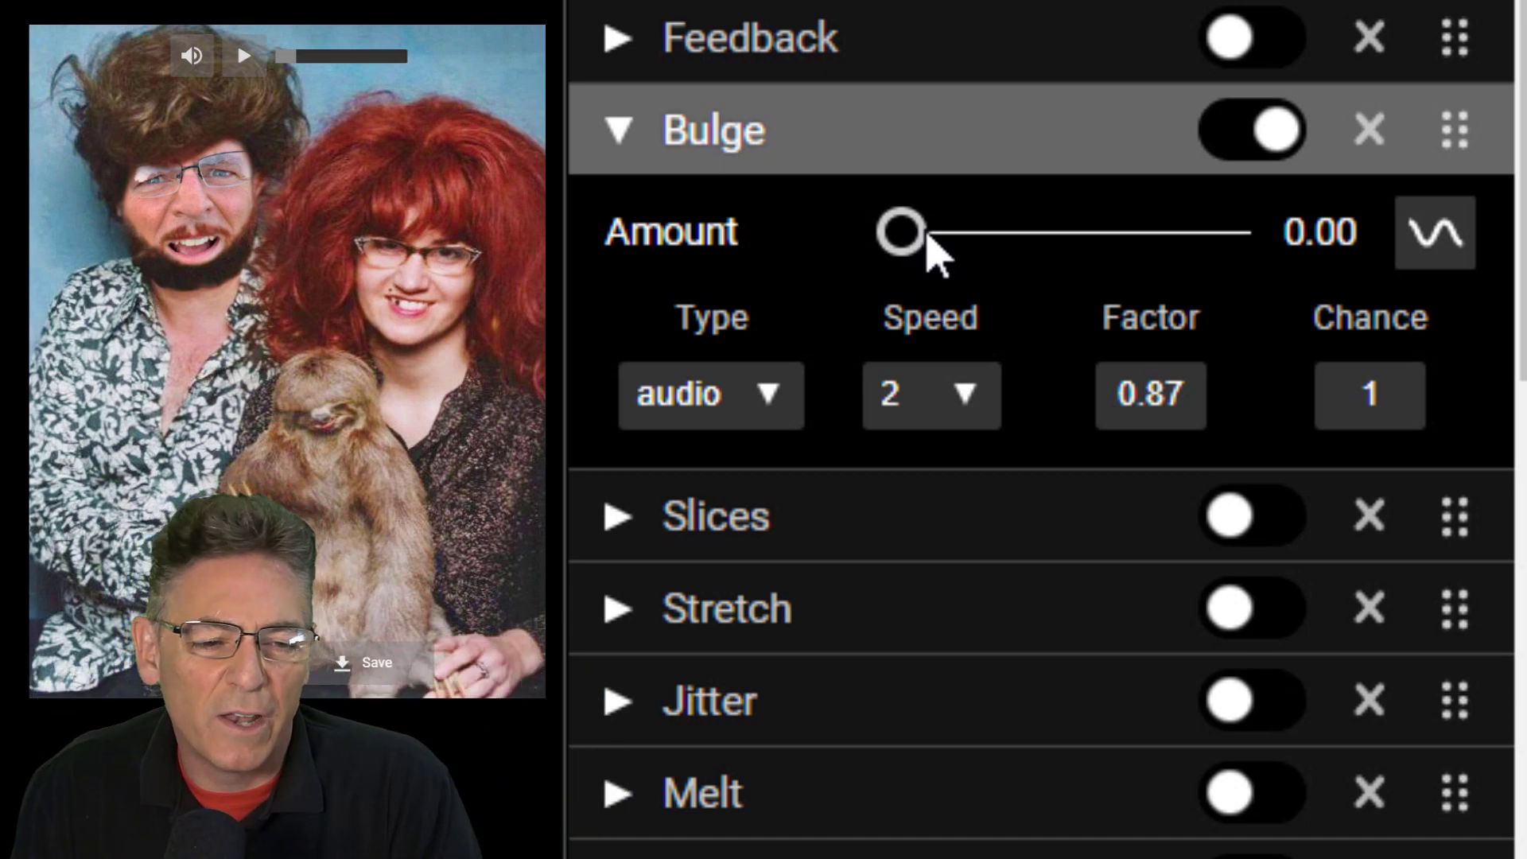
drag(1420, 402, 1419, 452)
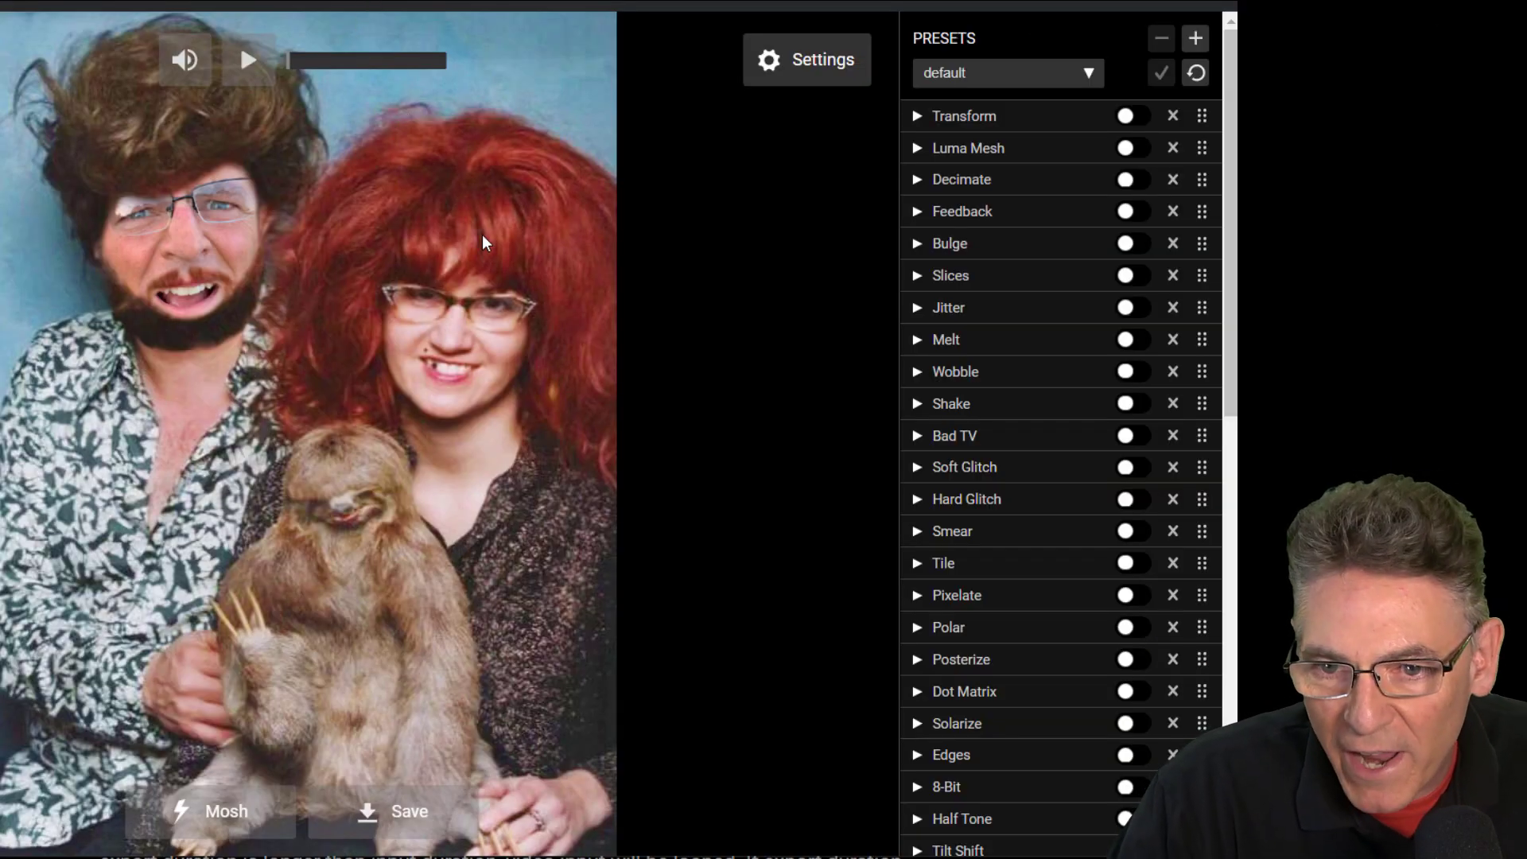
- Start the video playing and briefly preview the Transform effect, then switch it off
click(248, 59)
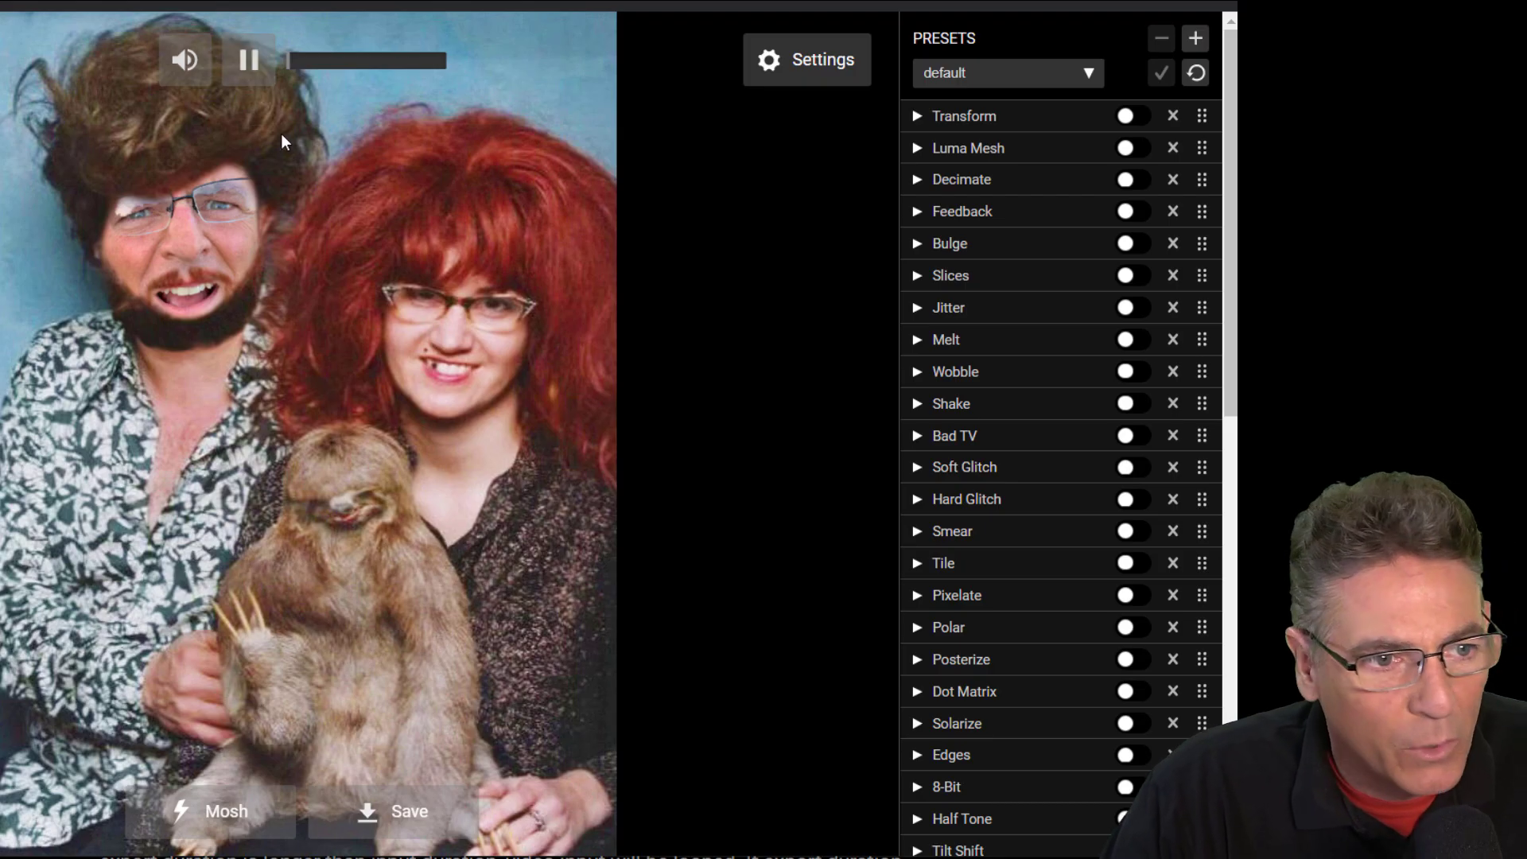
click(1133, 116)
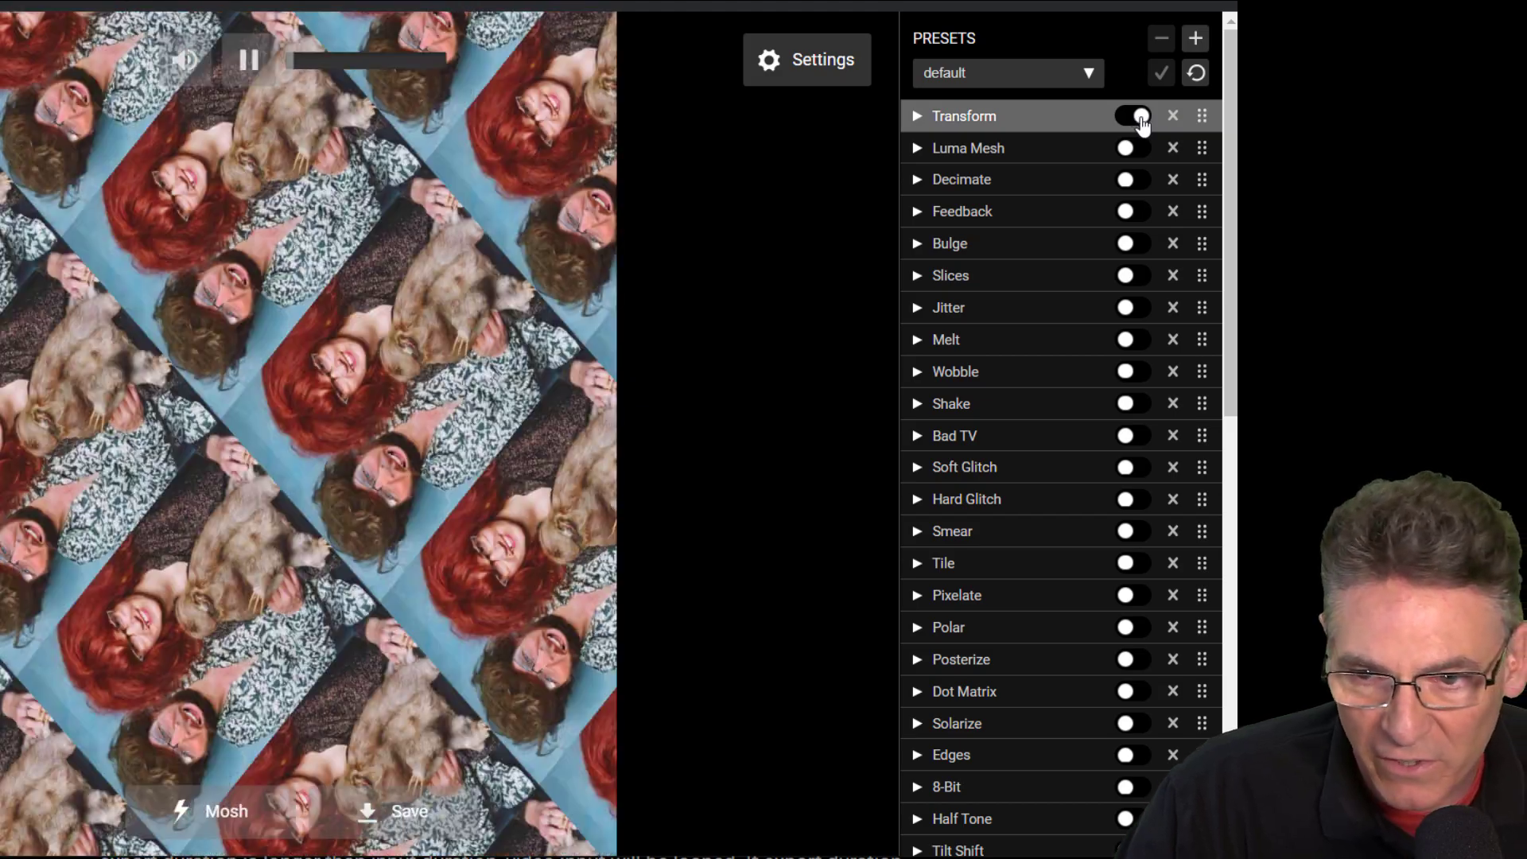
click(1137, 118)
- Turn on Luma Mesh and enable Luma Invert in its settings
click(1131, 149)
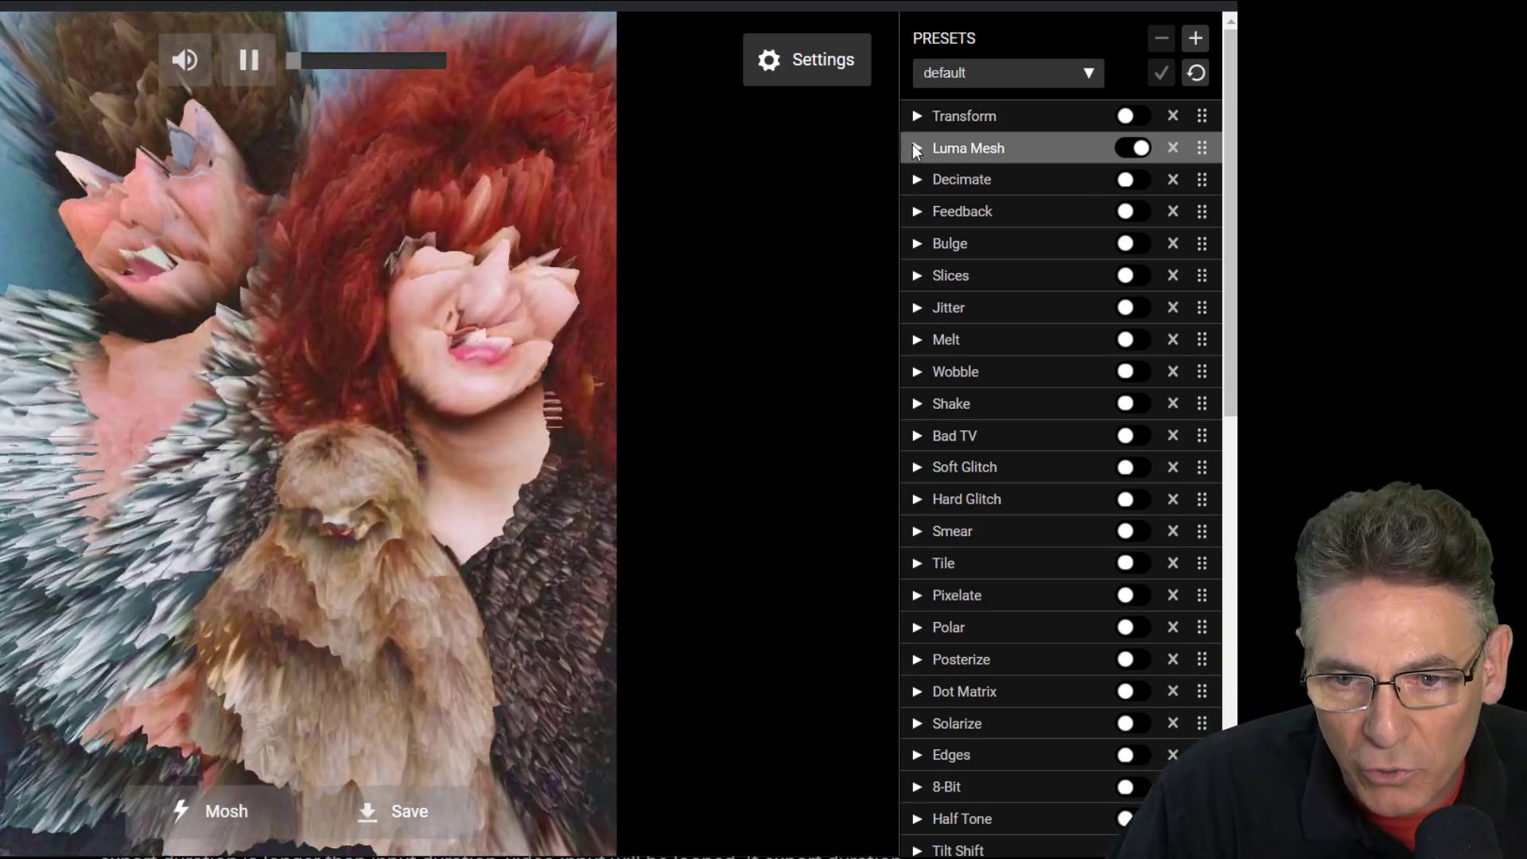
click(928, 151)
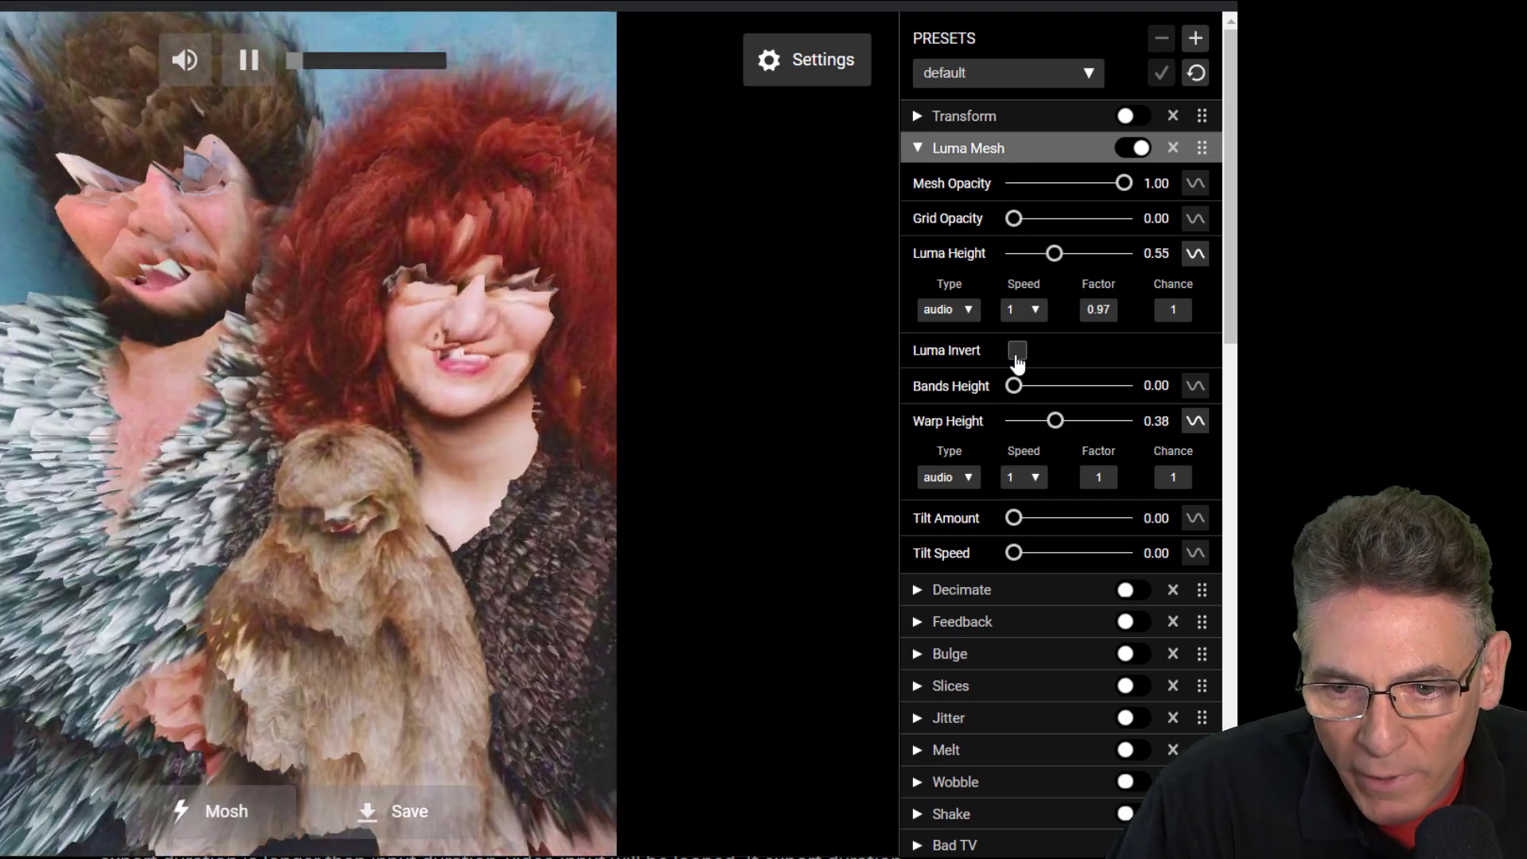
click(1017, 350)
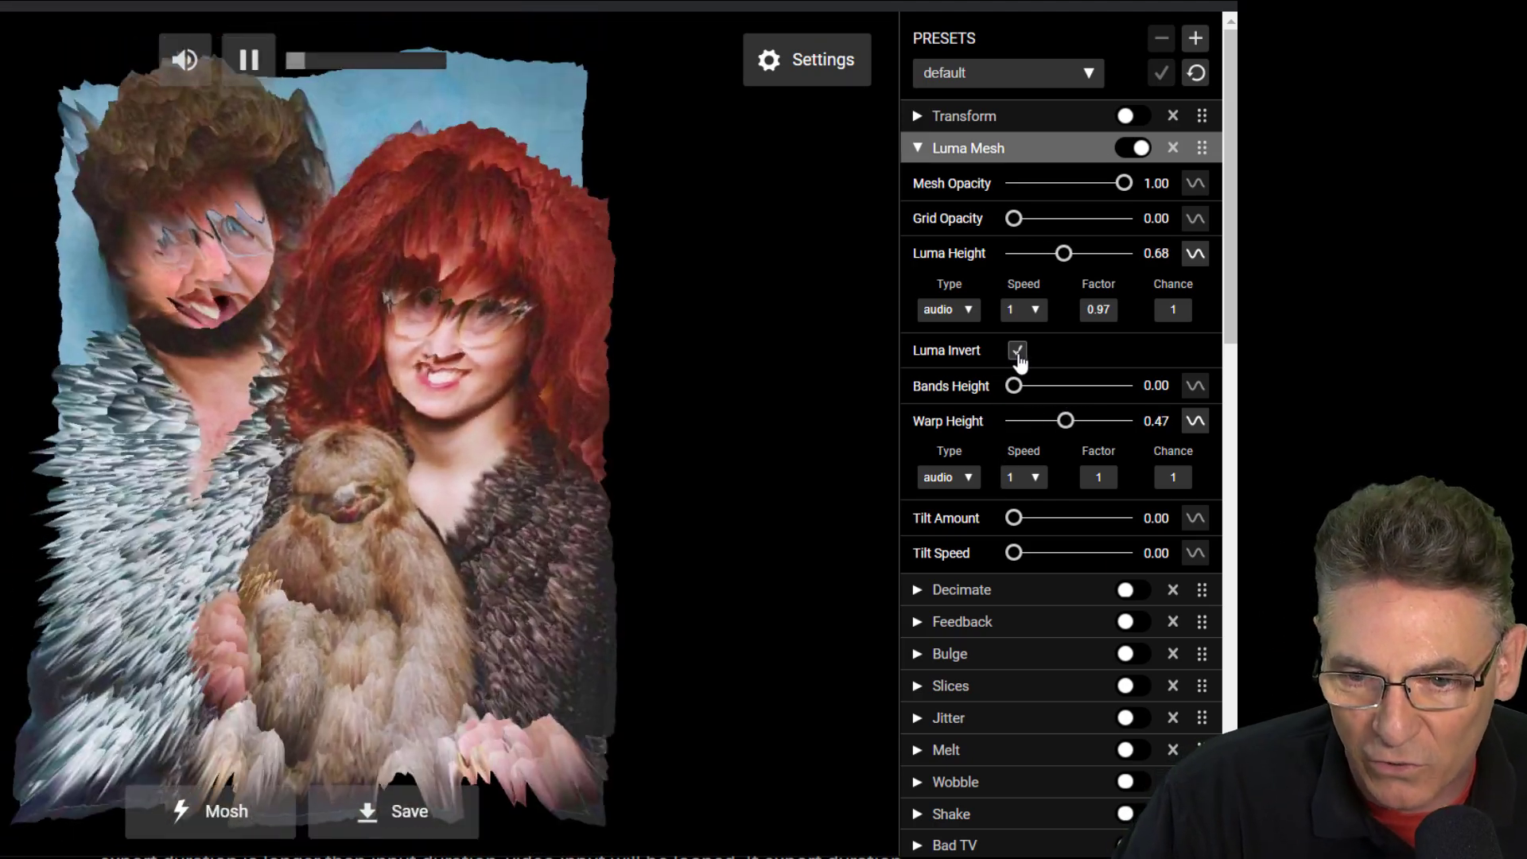
- Switch Luma Mesh off and collapse it, then preview Decimate with its settings expanded
click(1138, 148)
click(919, 150)
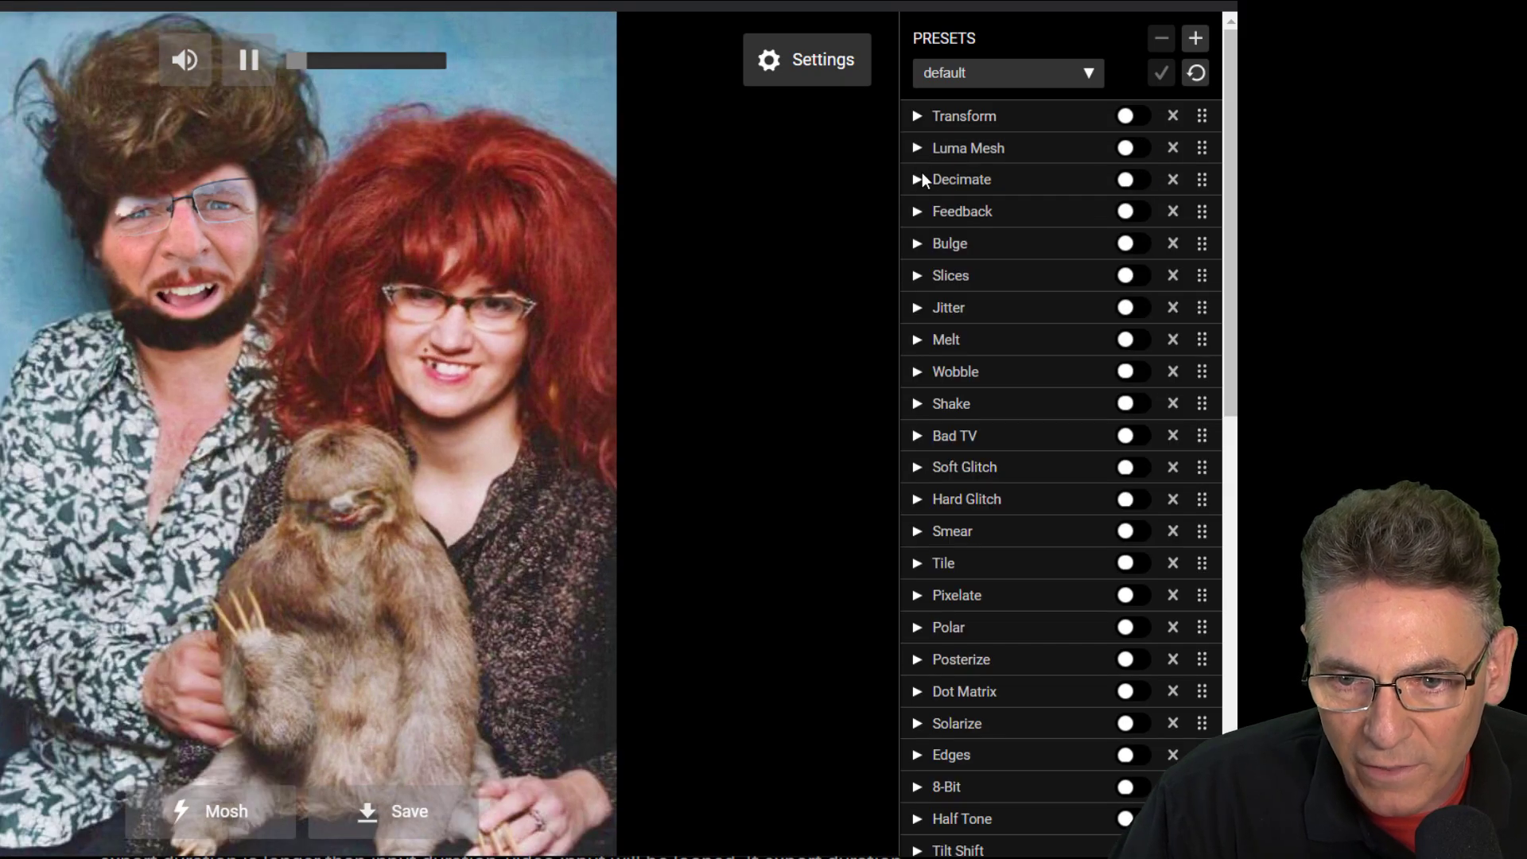
click(919, 181)
click(1131, 180)
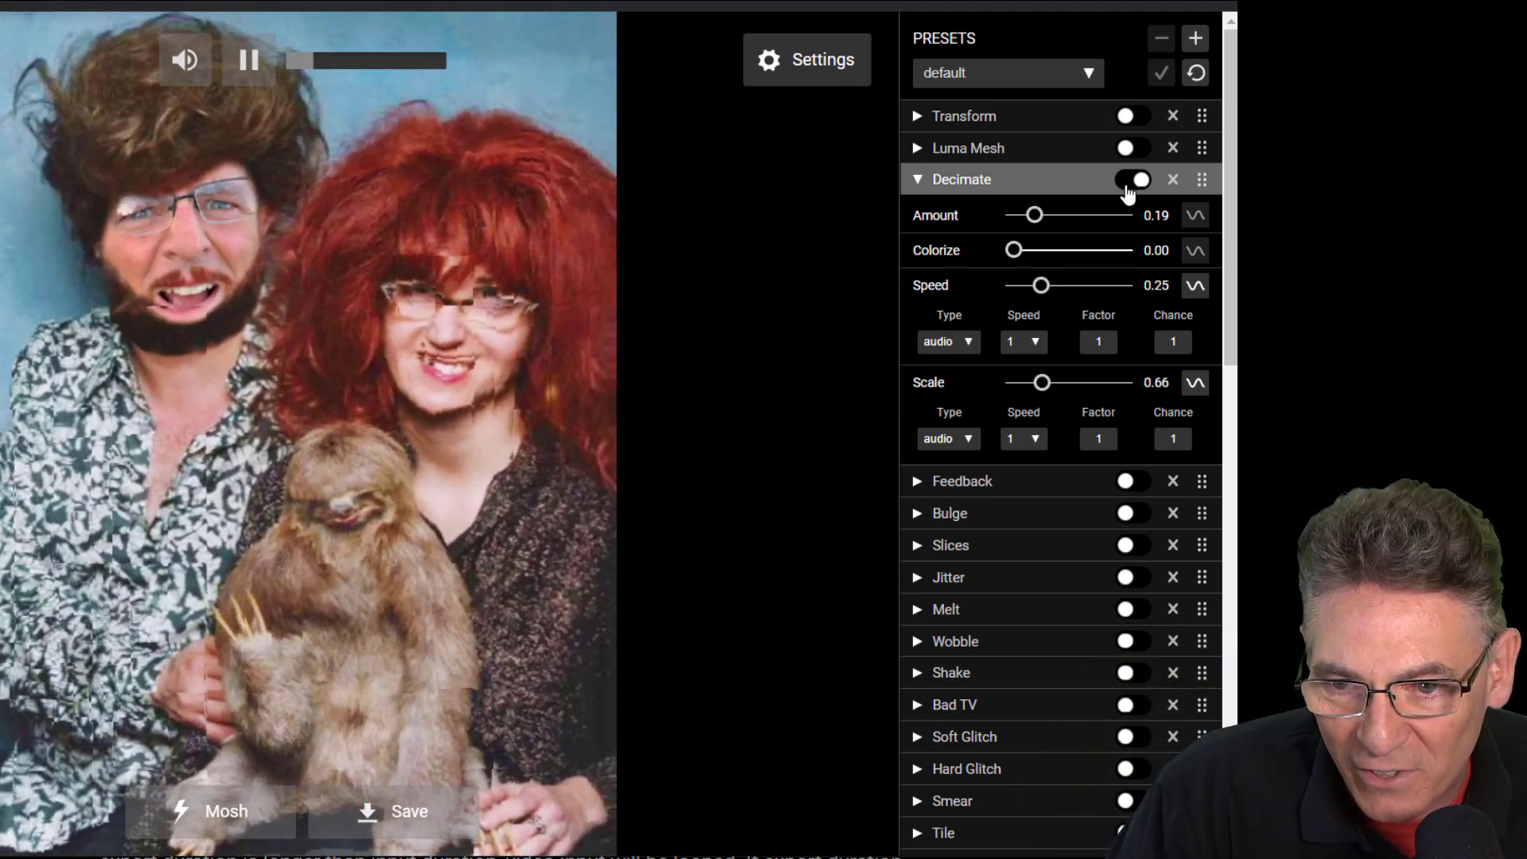
click(1134, 181)
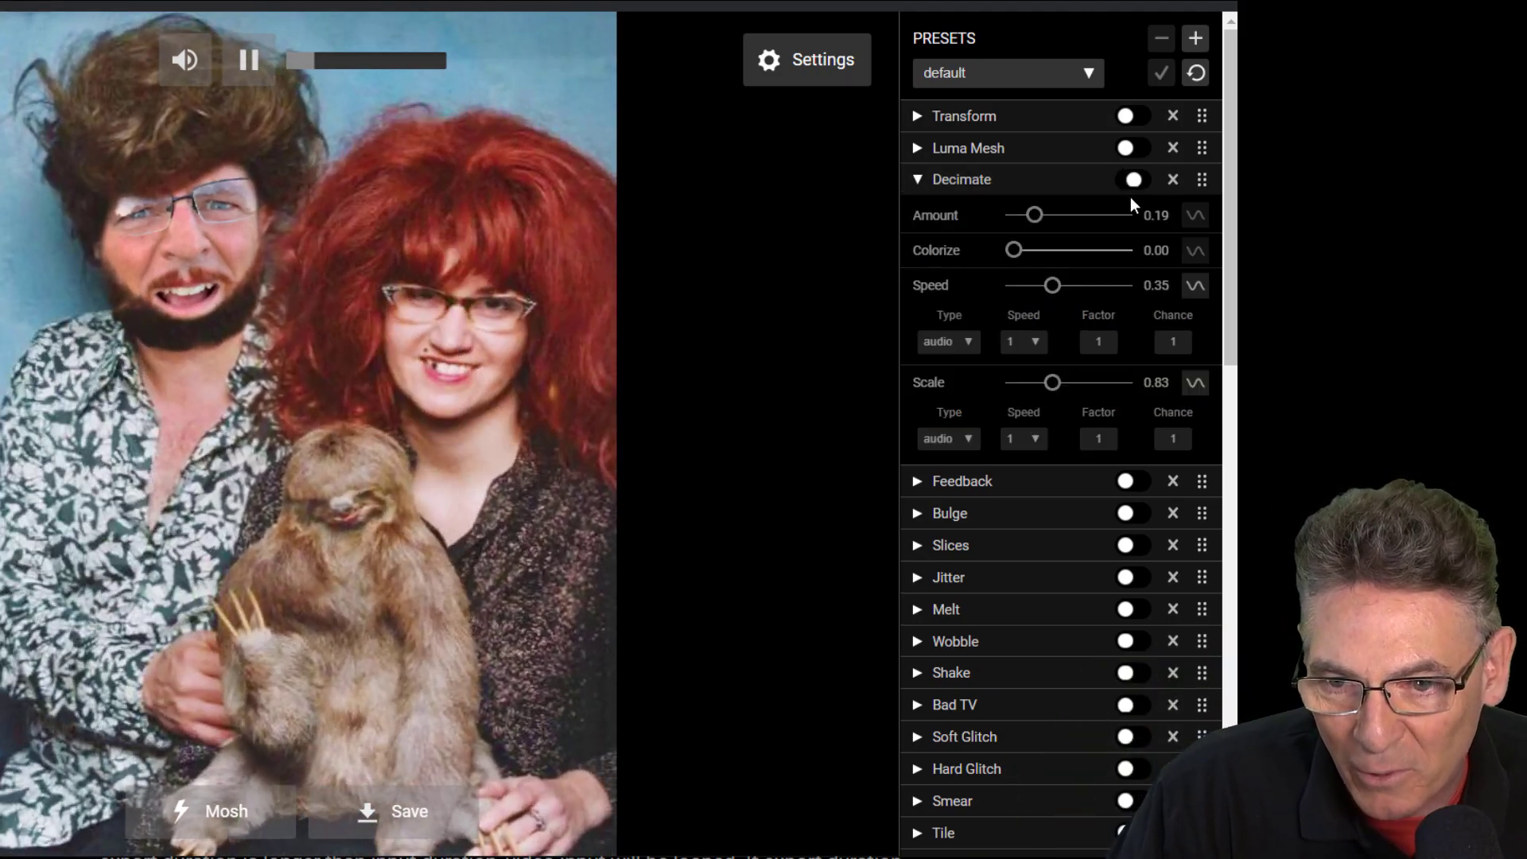
- Preview the Feedback and Bulge effects, switching each back off
click(1135, 485)
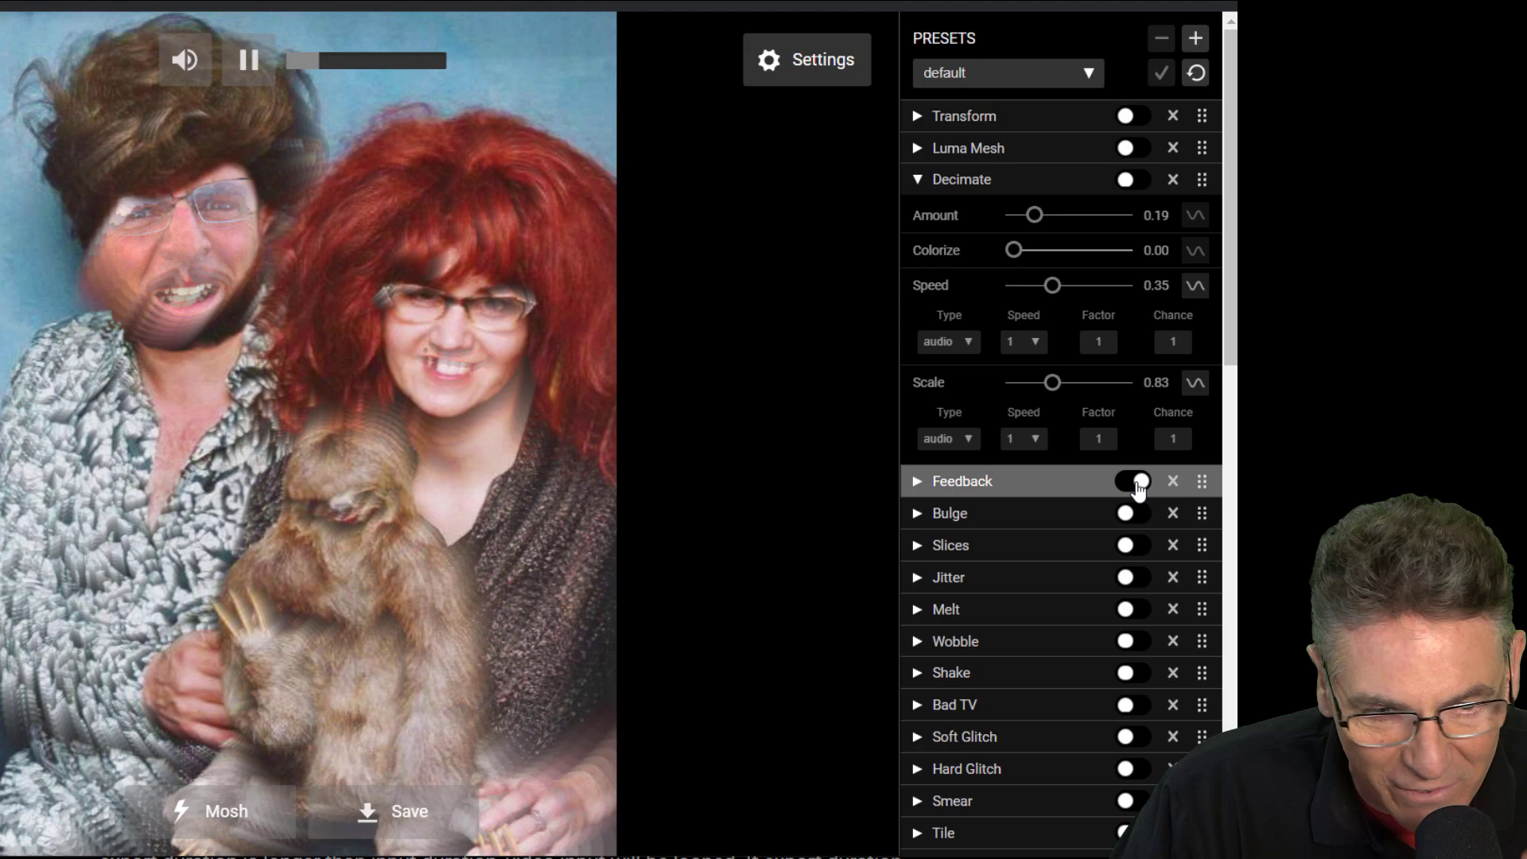
click(1137, 482)
click(1134, 514)
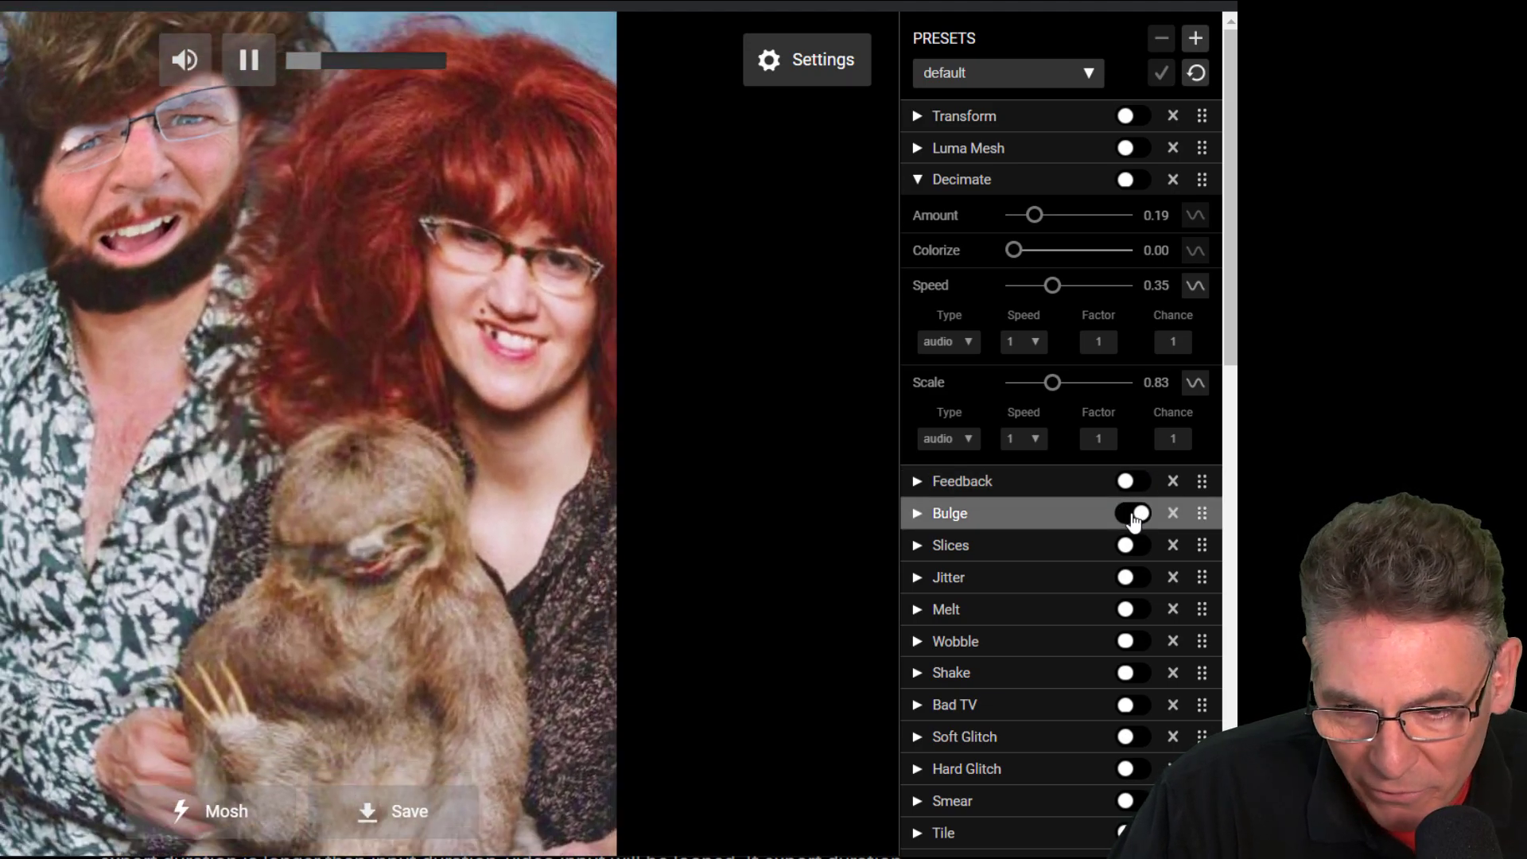
click(1134, 514)
- Preview Slices and Jitter in turn, then leave Melt switched on
click(1131, 548)
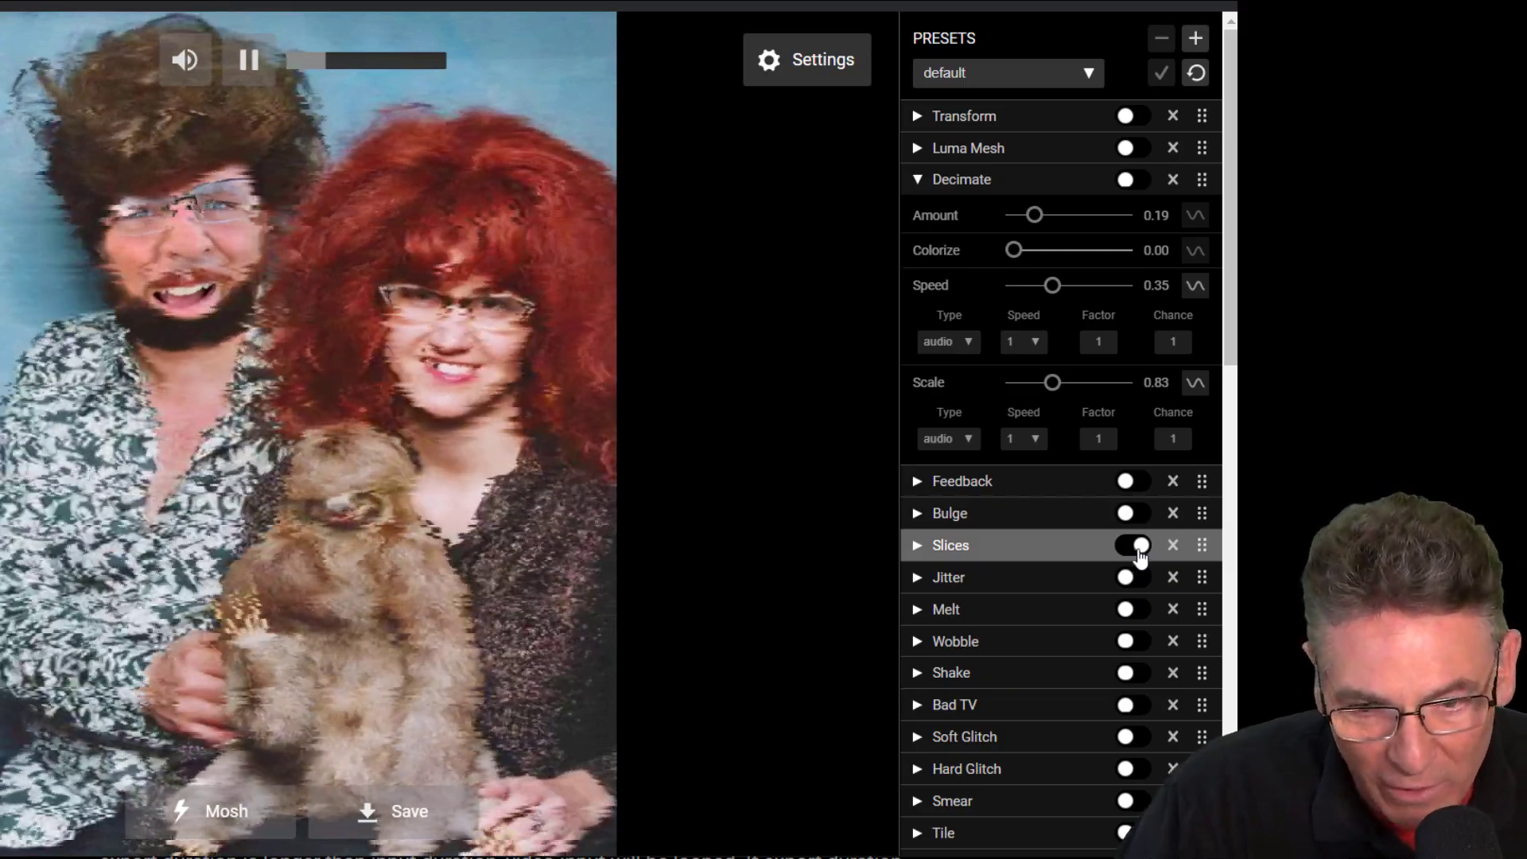
click(1138, 547)
click(1138, 579)
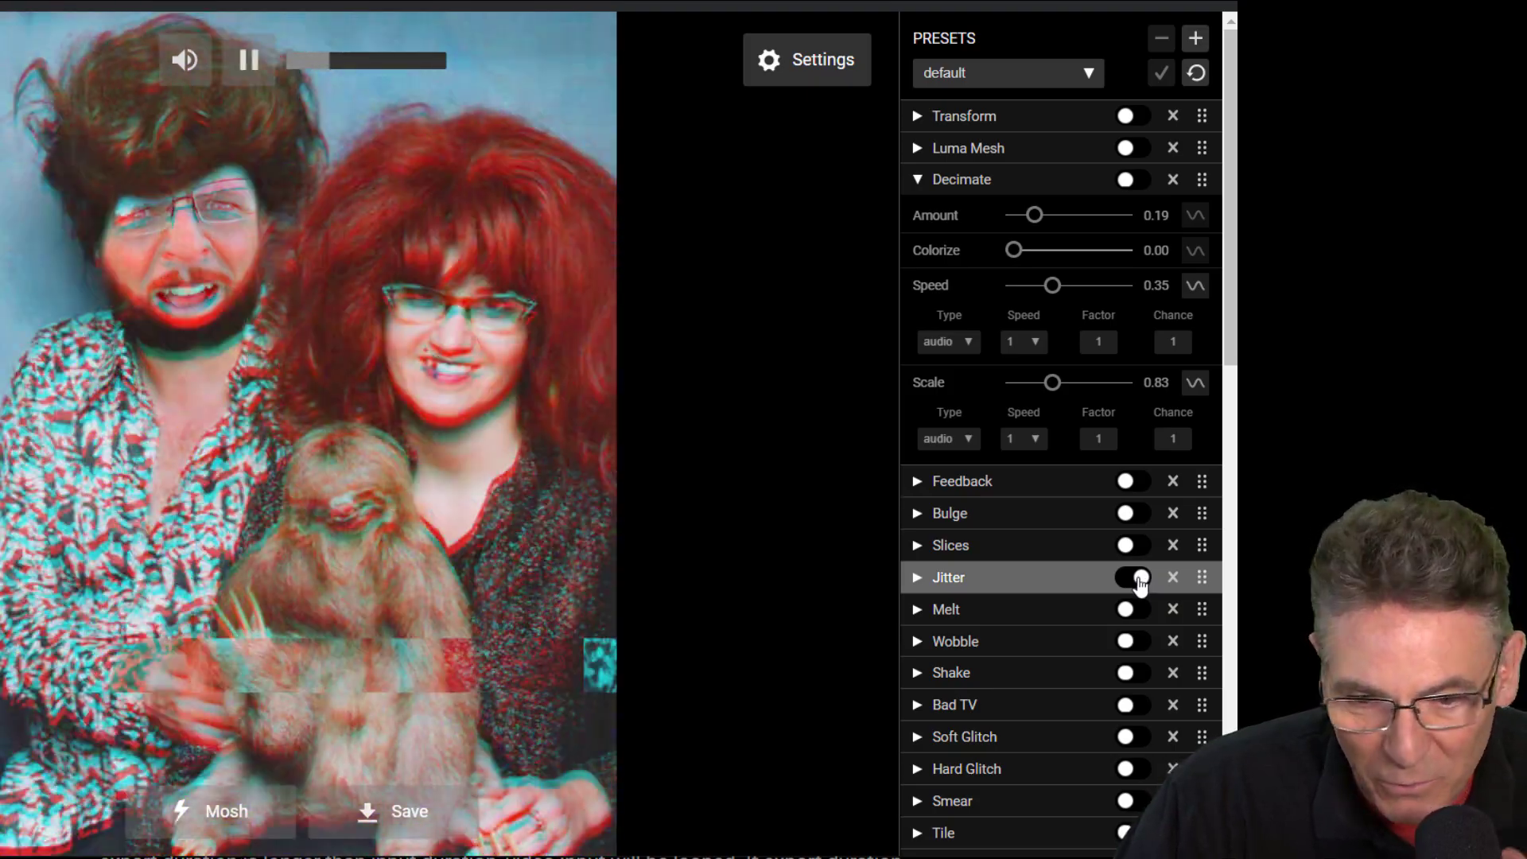
click(1138, 578)
click(1129, 609)
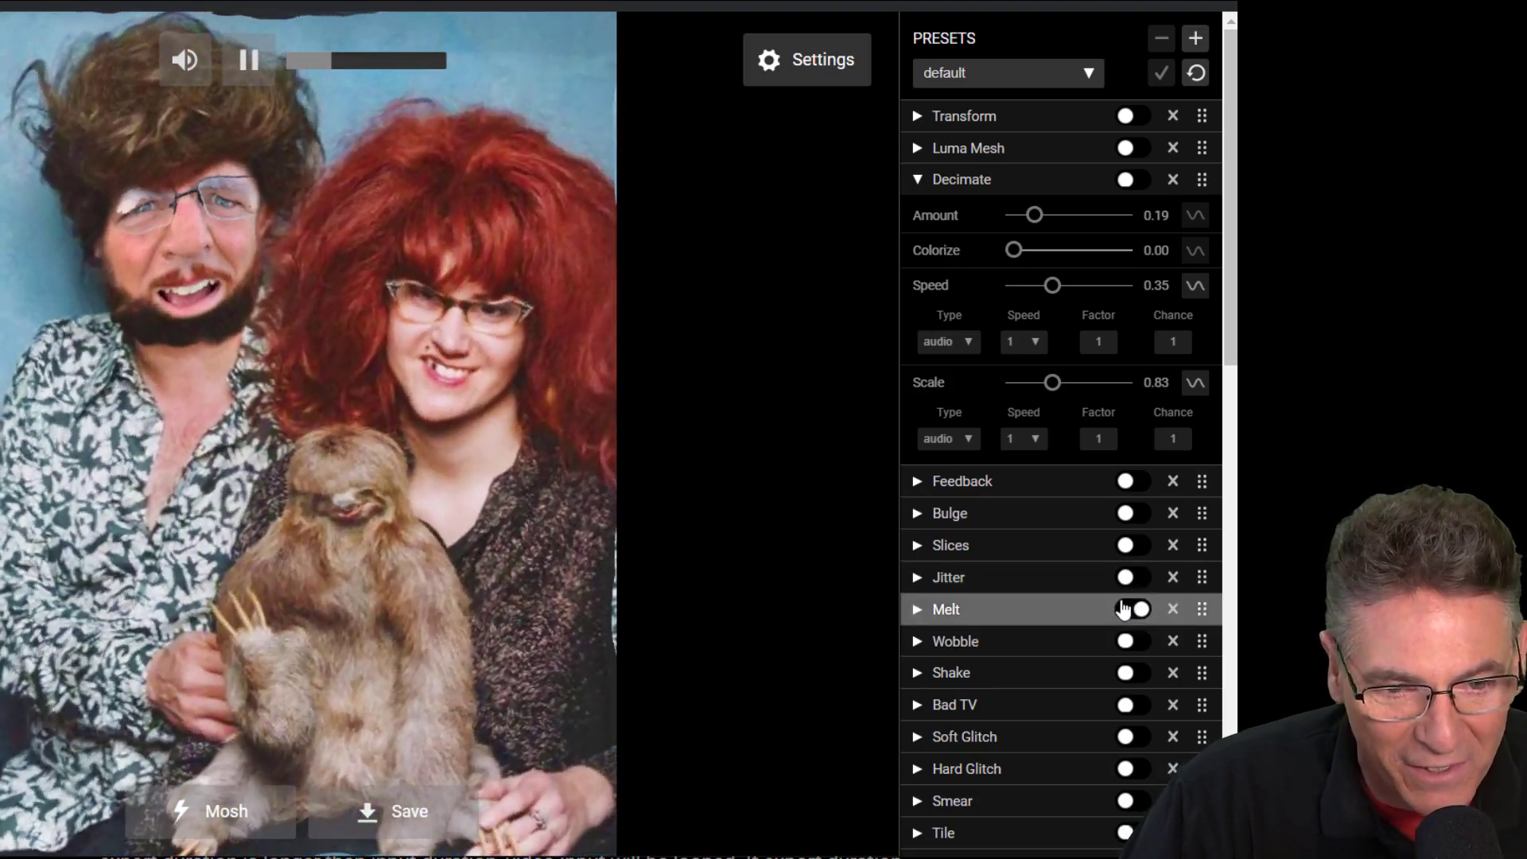
- Switch Melt off, then preview Wobble and Shake one at a time
scroll(1138, 621, down, 3)
click(1139, 398)
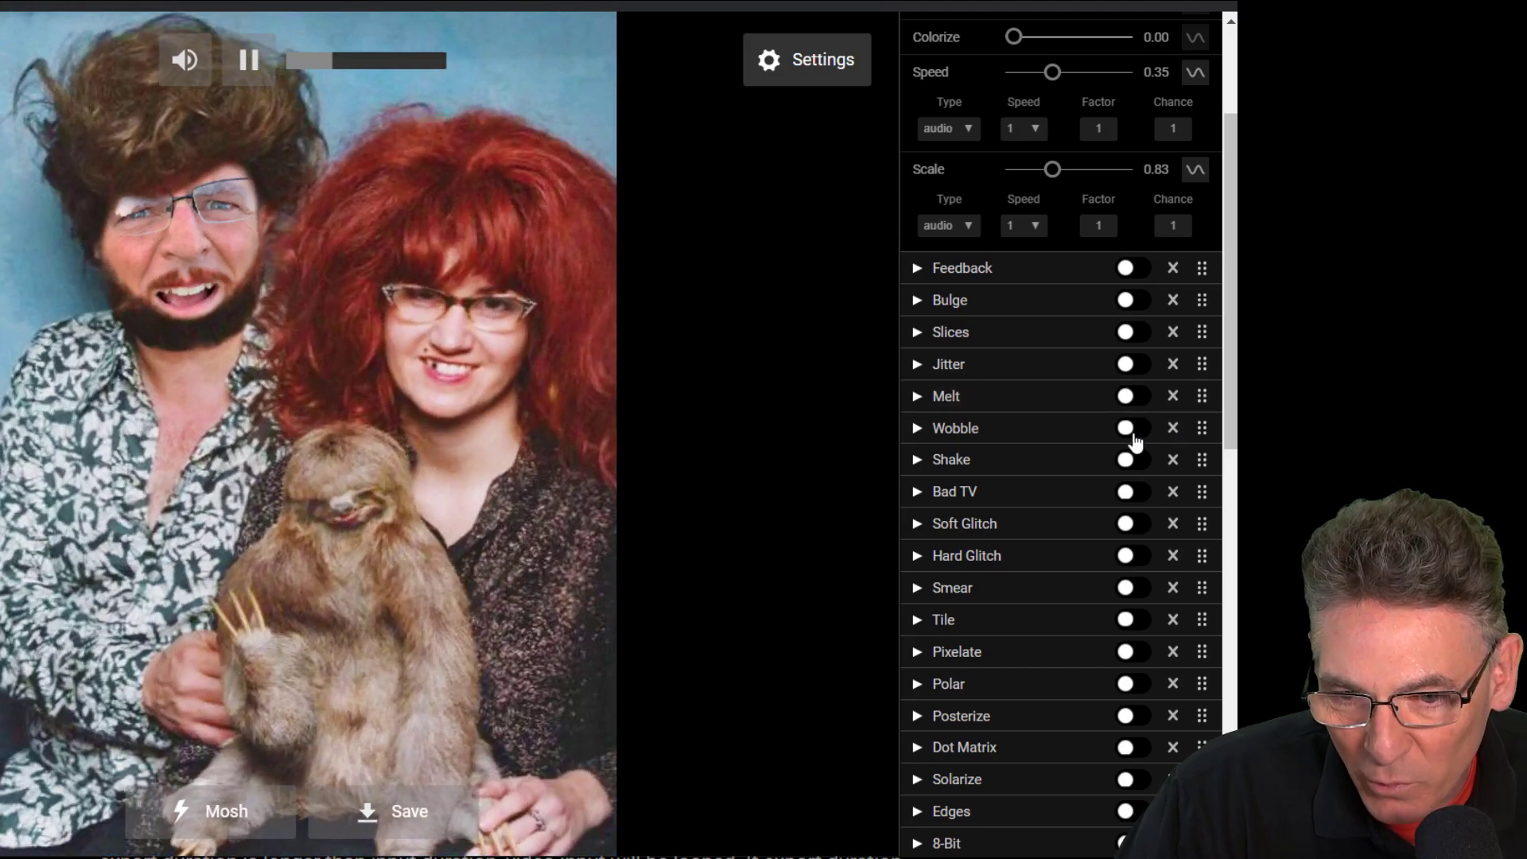
click(1135, 439)
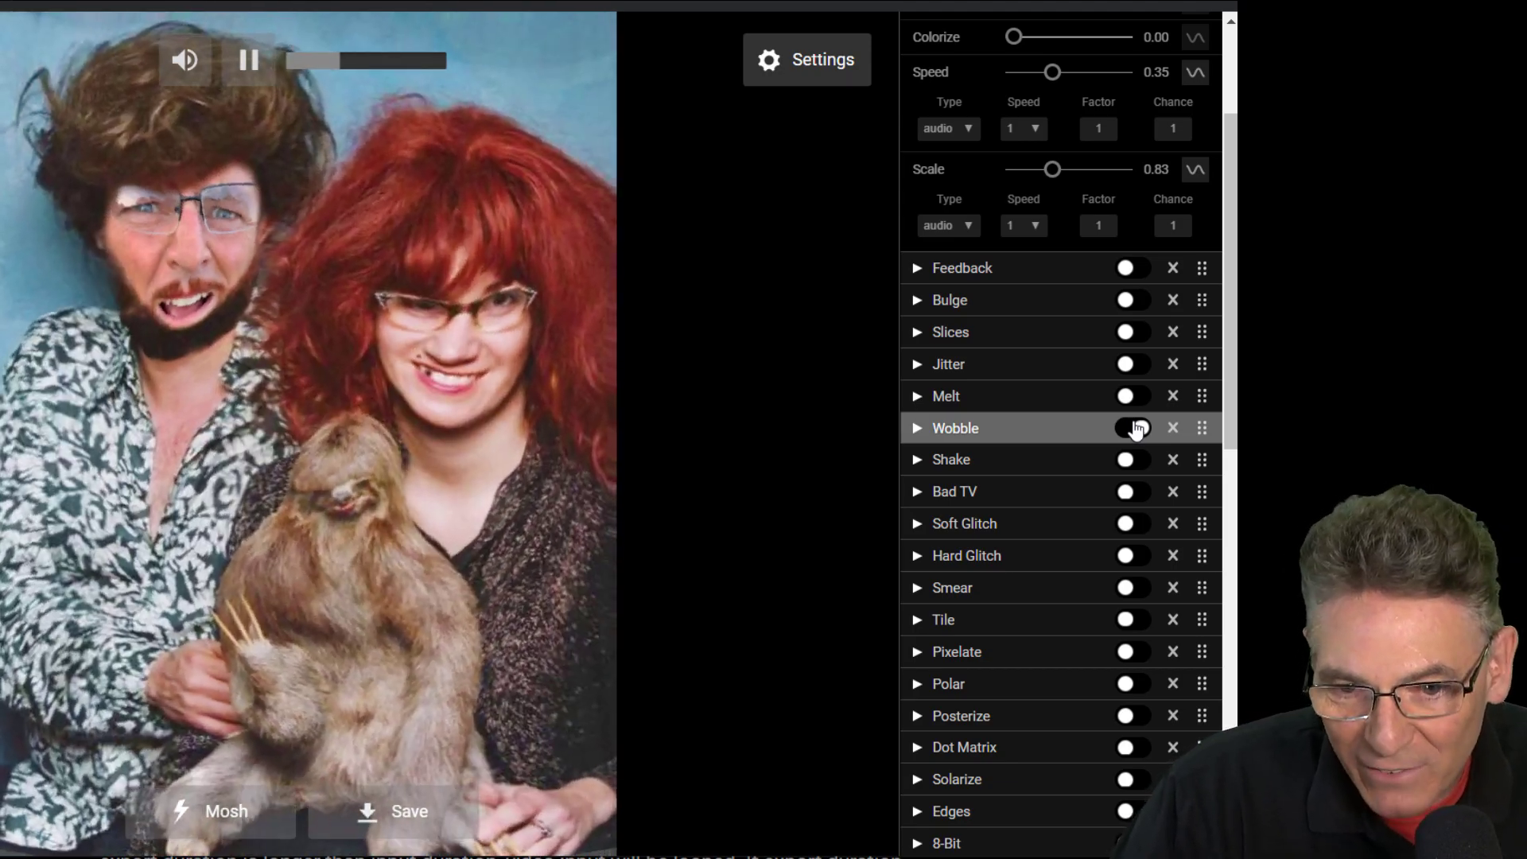
click(1141, 433)
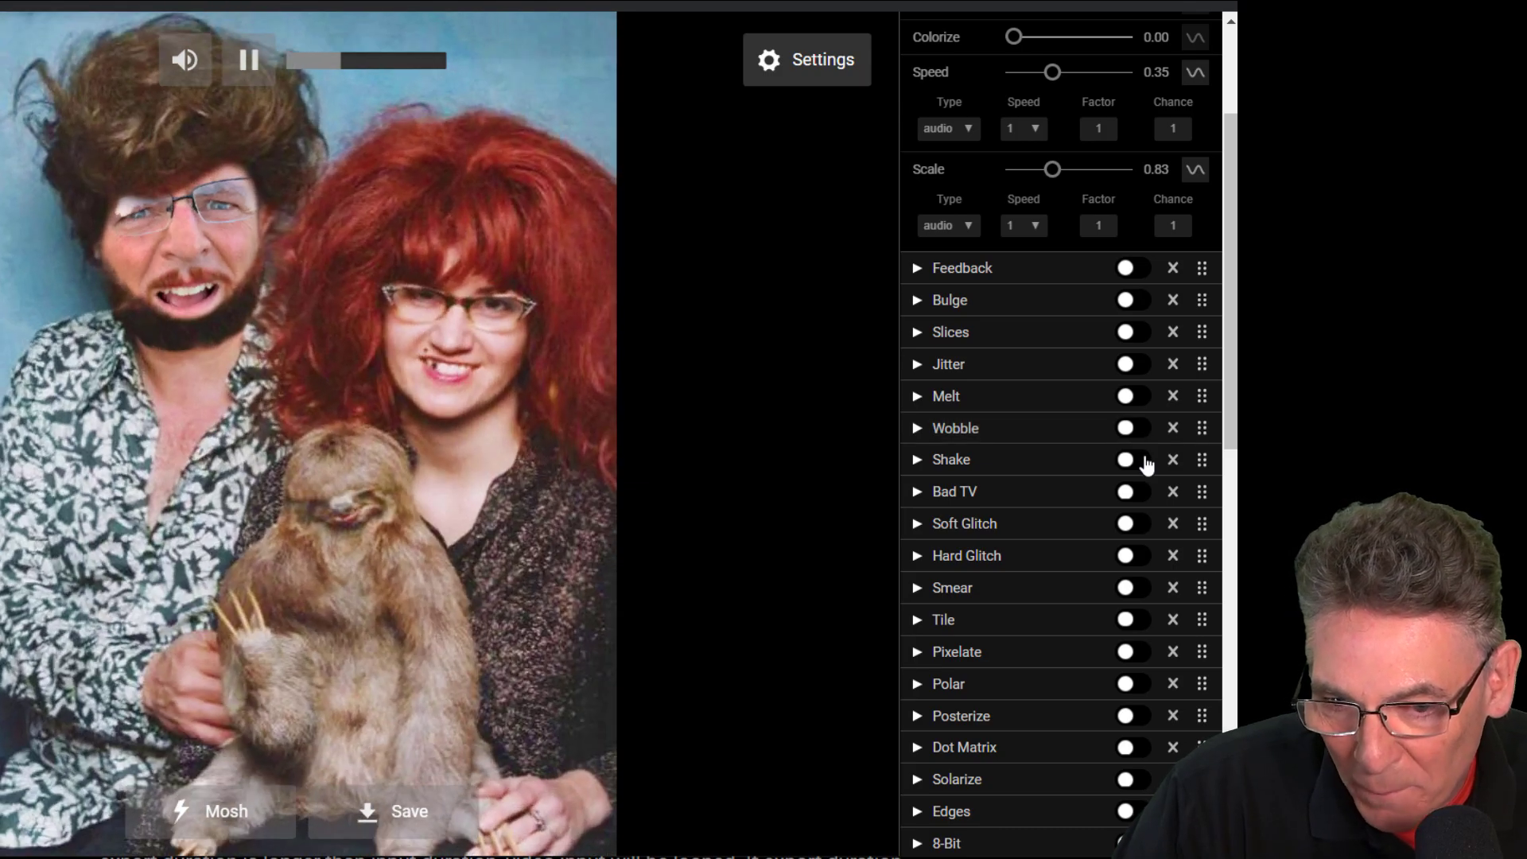
click(1143, 461)
click(1144, 462)
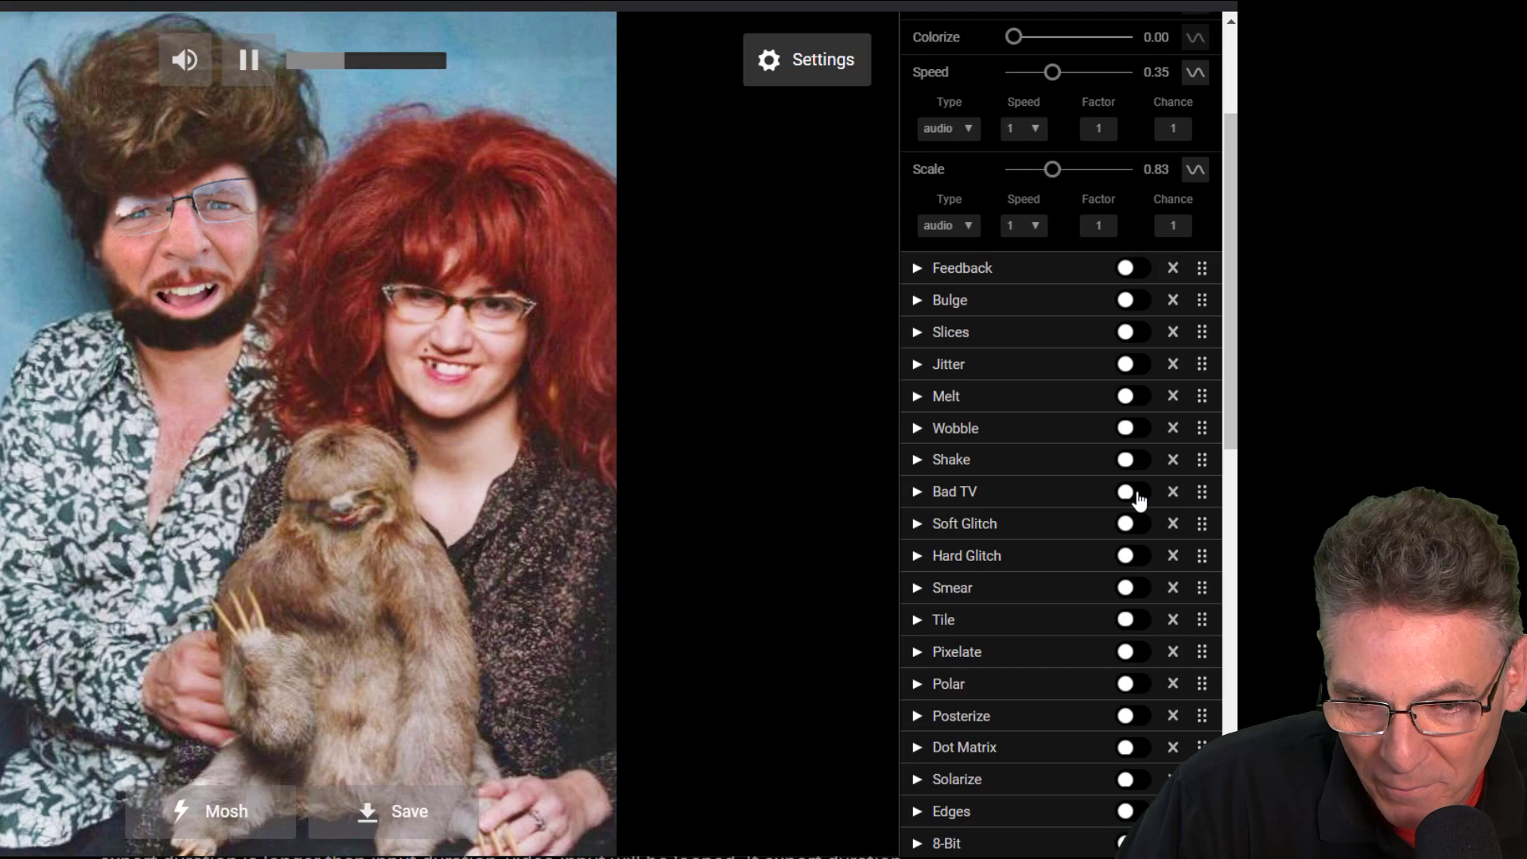
- Preview Bad TV, Soft Glitch and Hard Glitch in turn, switching each off
click(1140, 496)
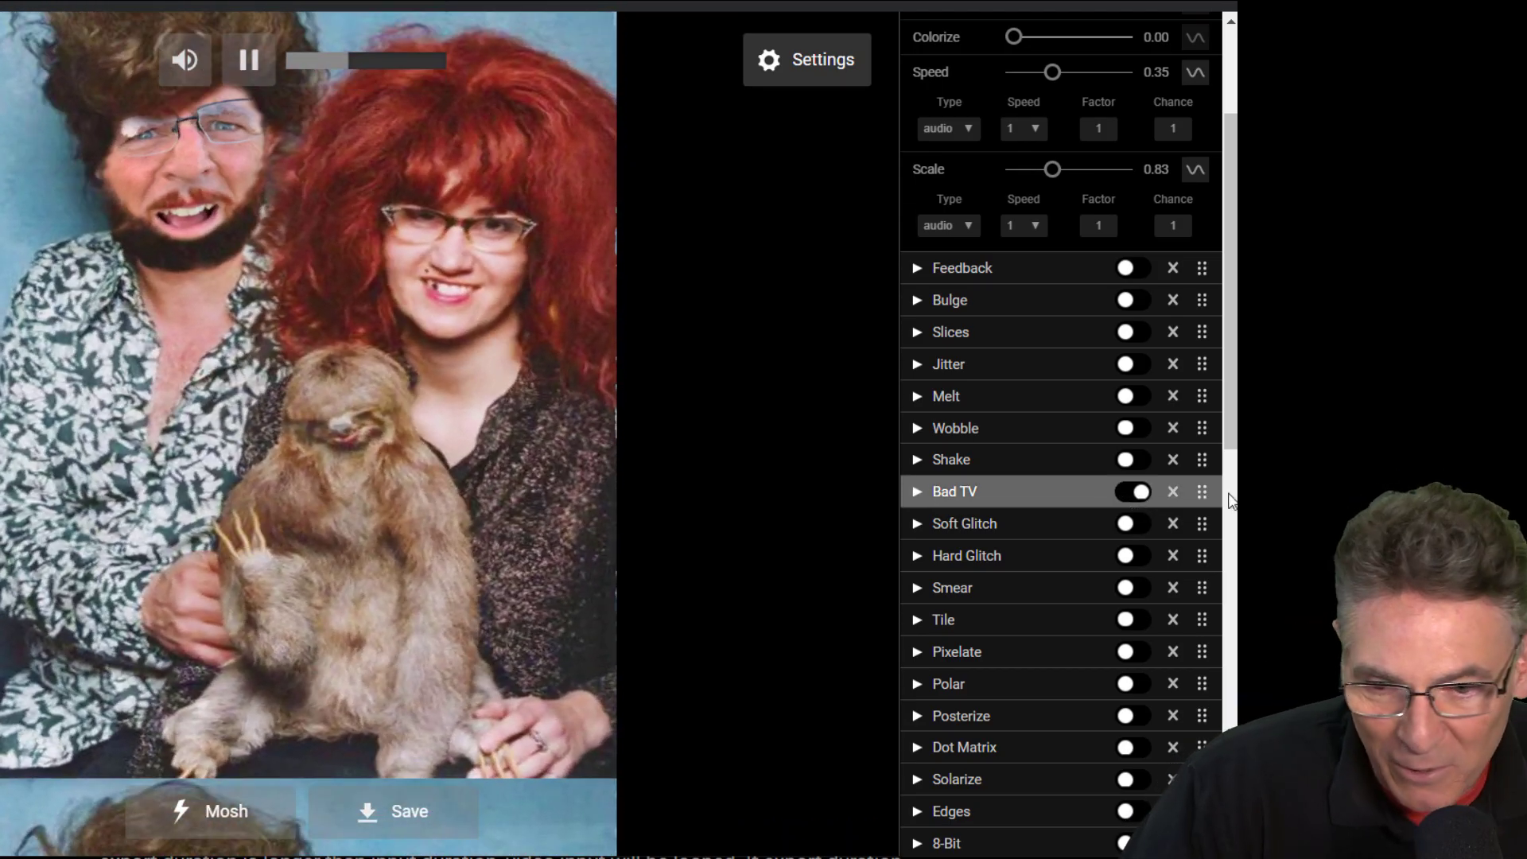
click(1140, 493)
click(1140, 530)
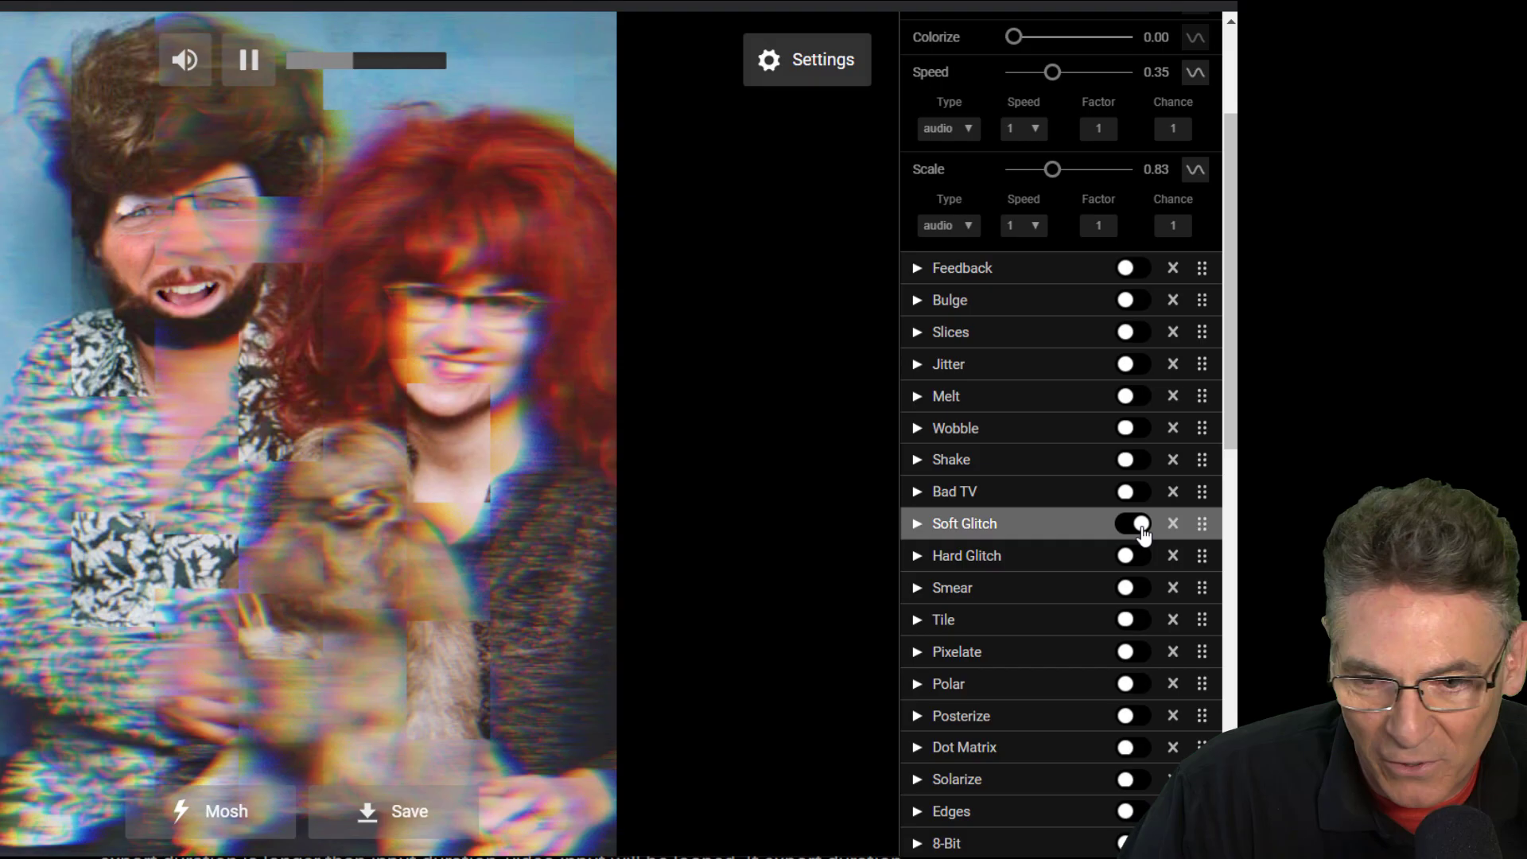
click(1142, 526)
click(1138, 557)
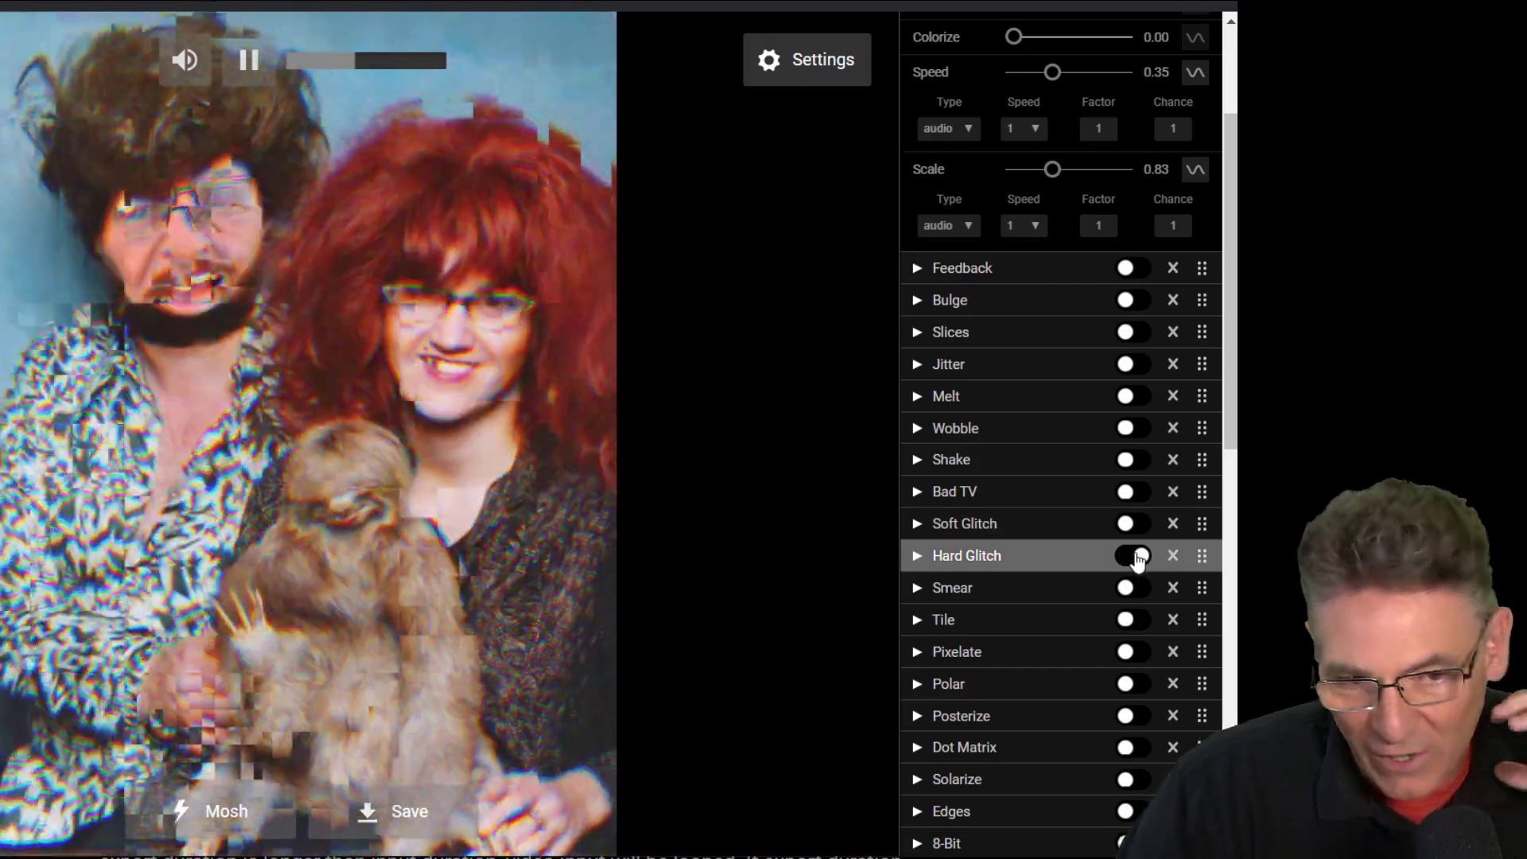
click(1137, 557)
- Preview Smear, Tile and Pixelate one after another, switching each off
click(1139, 589)
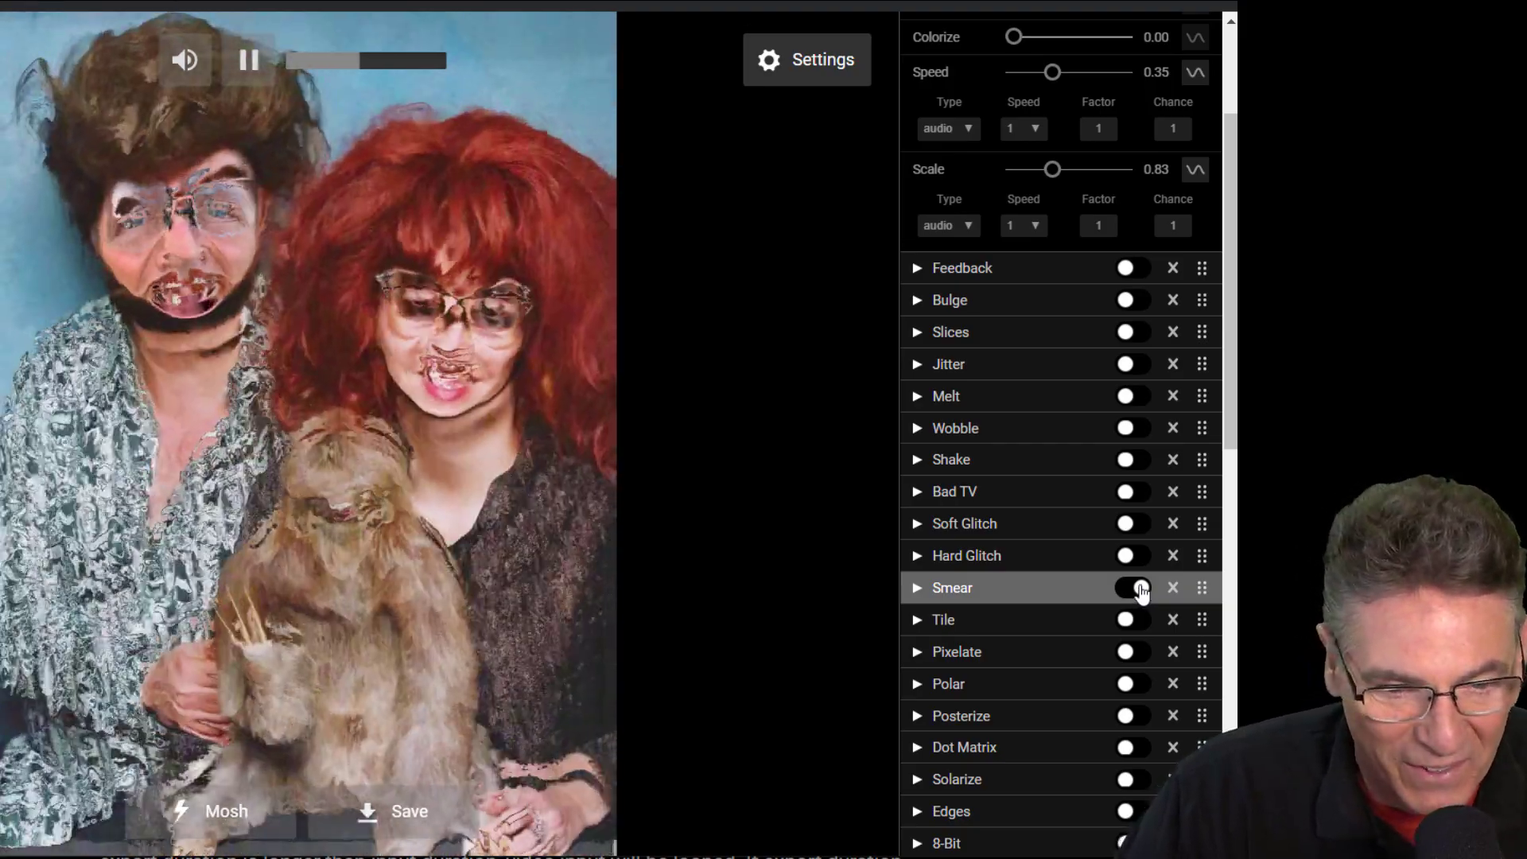
click(1139, 590)
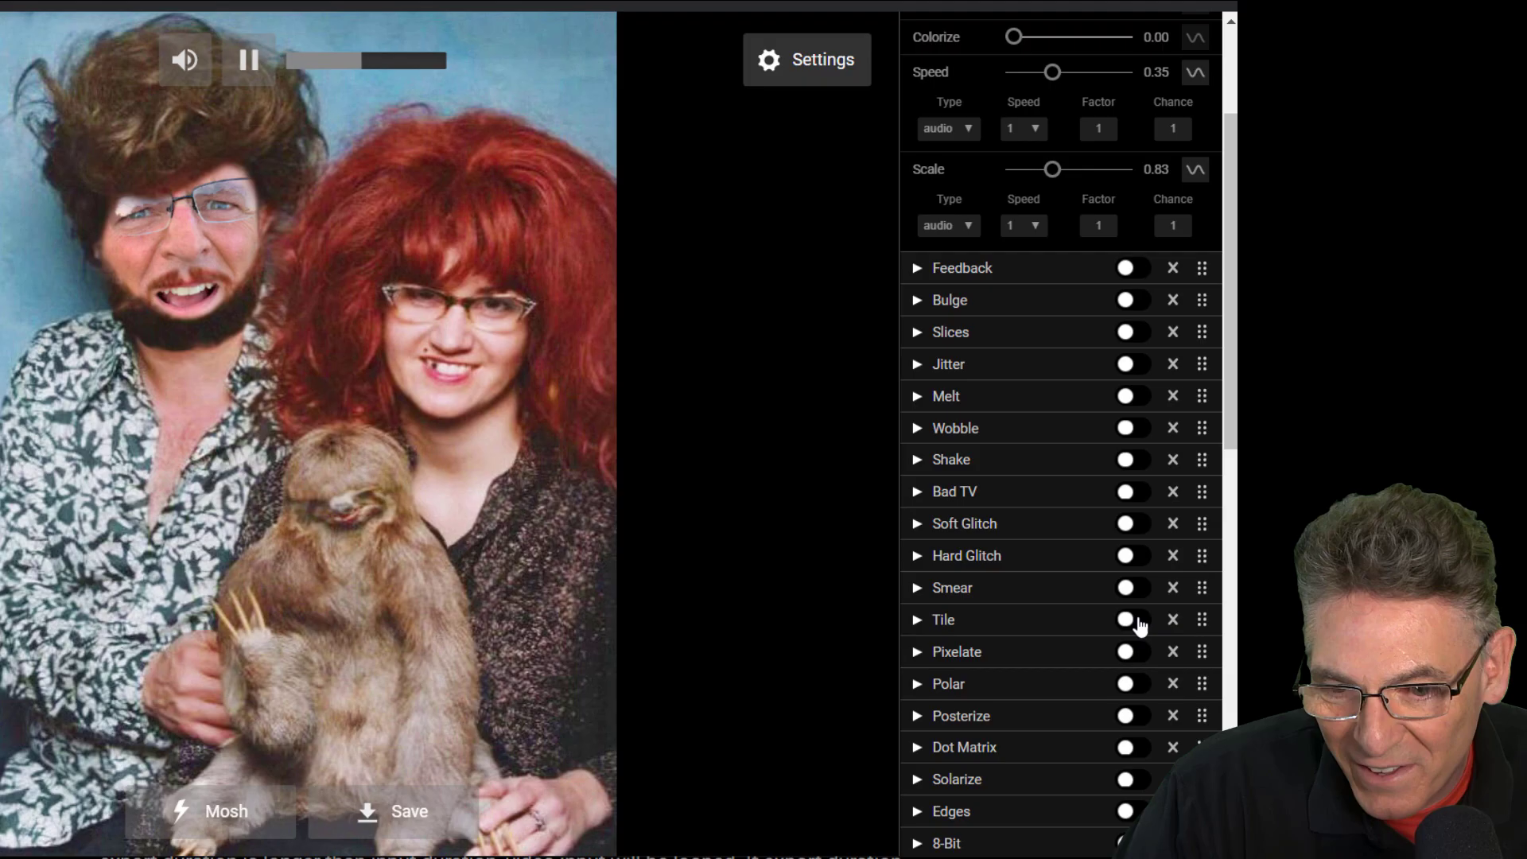
click(1139, 621)
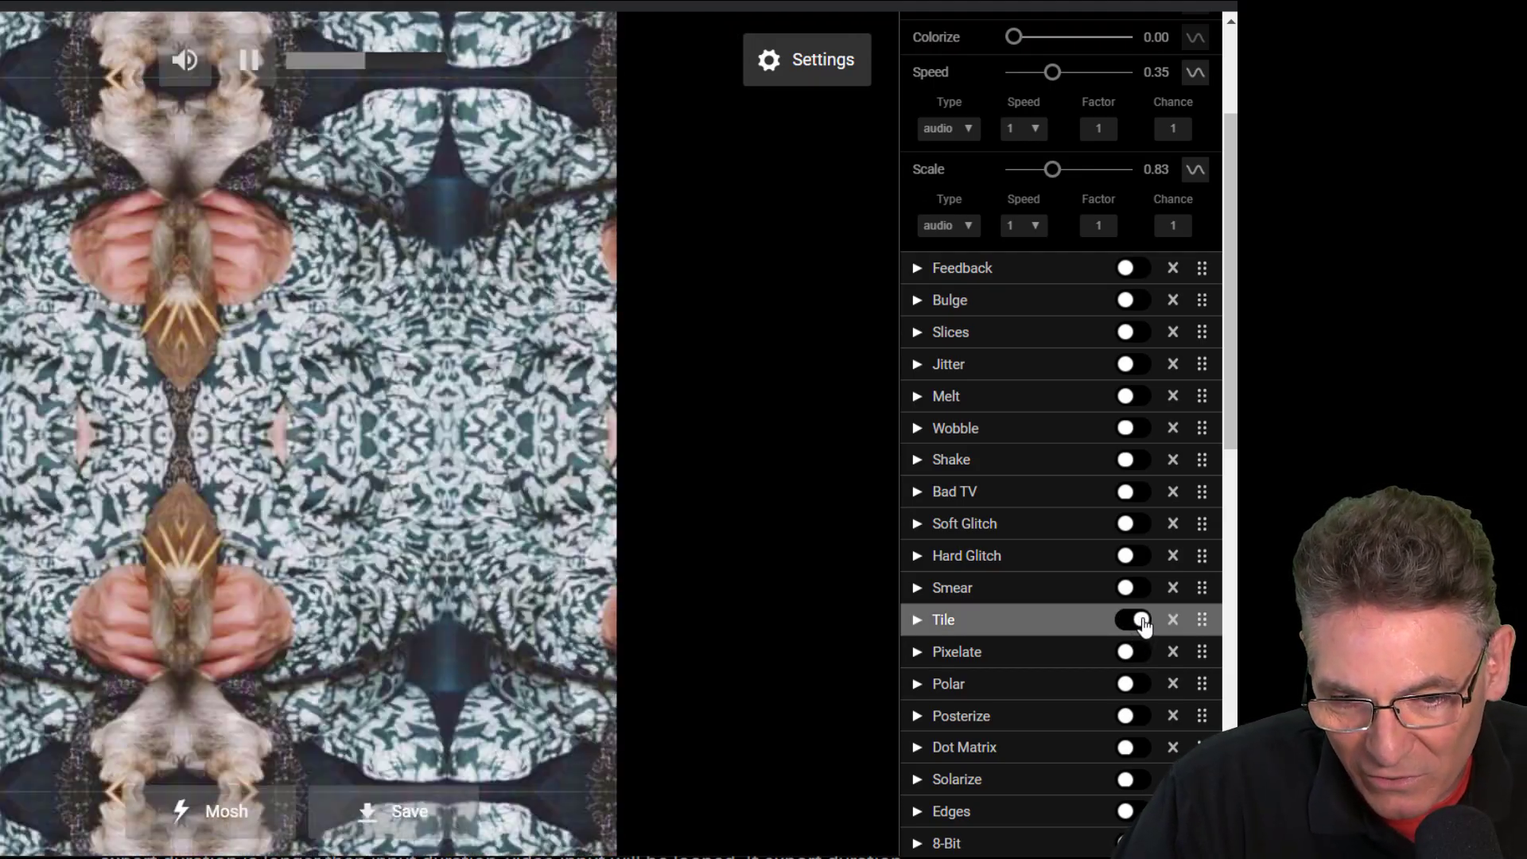
click(1141, 621)
click(1137, 653)
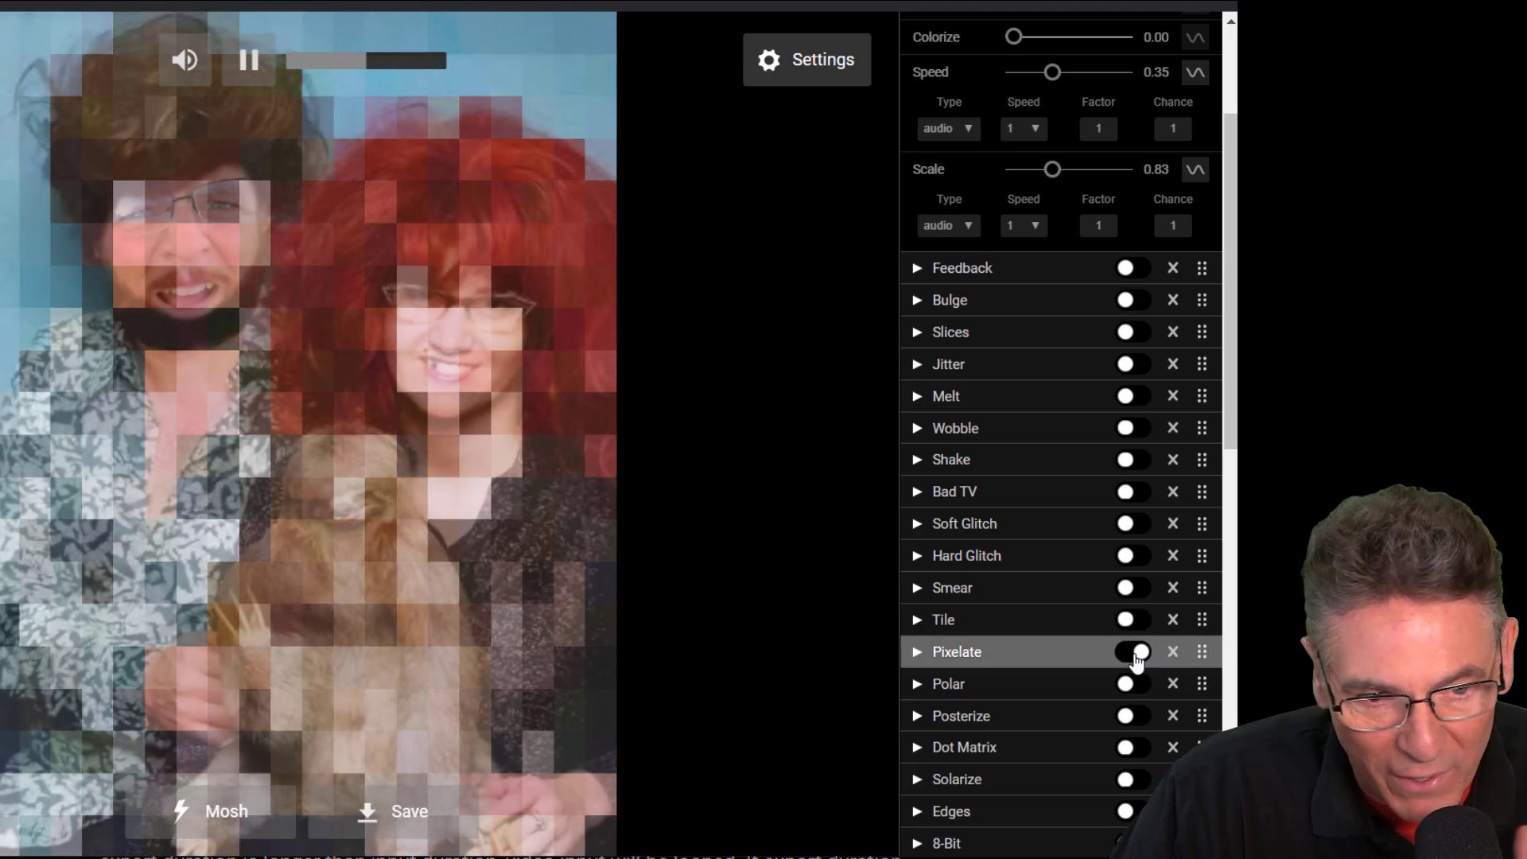
click(1134, 668)
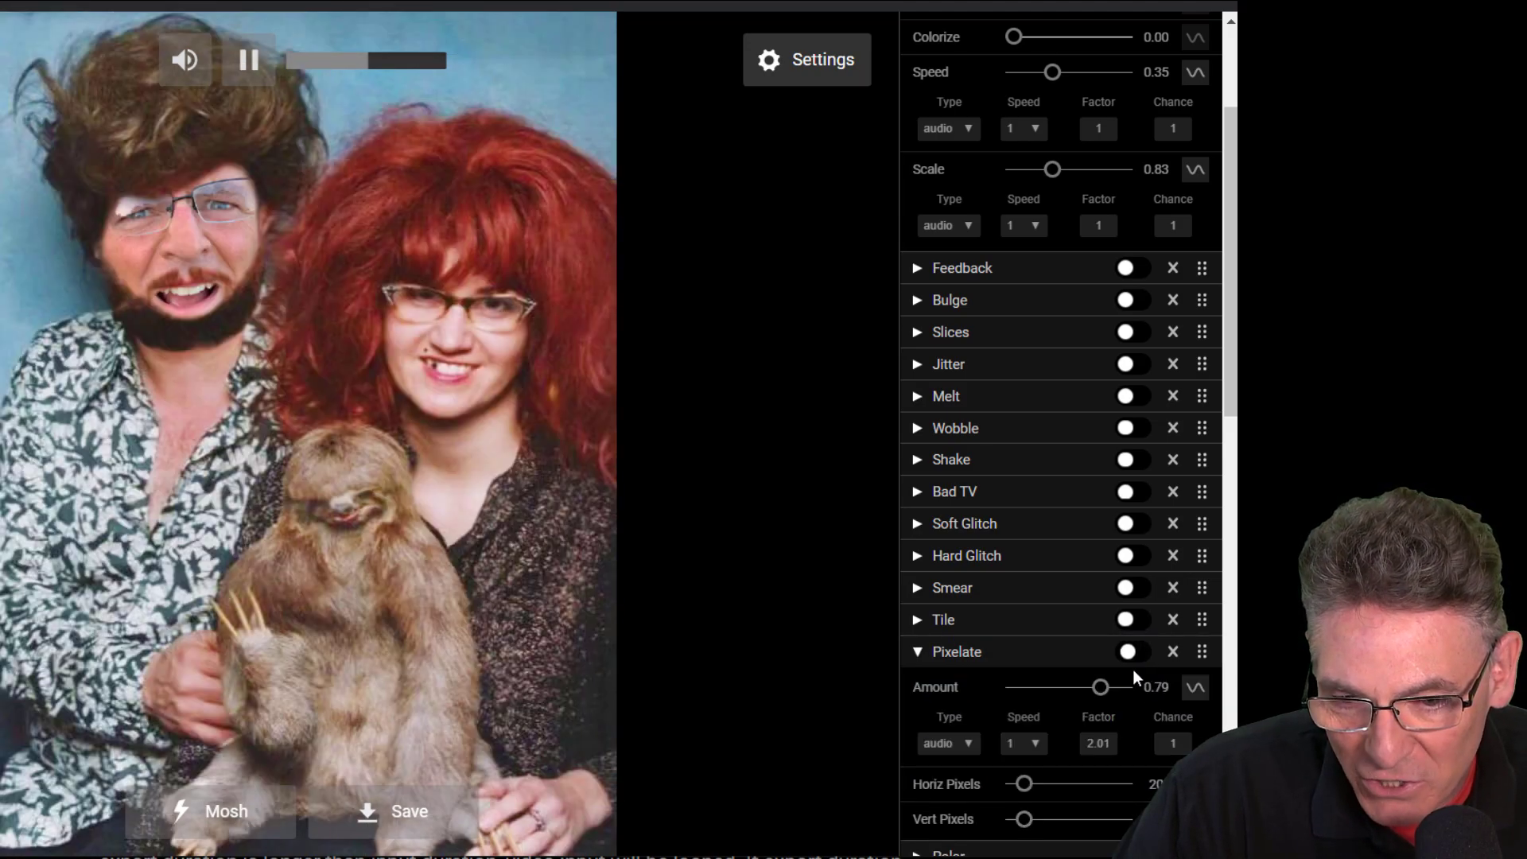
- Preview Polar, Posterize and Dot Matrix one at a time, switching each off
scroll(1132, 661, down, 4)
click(1137, 541)
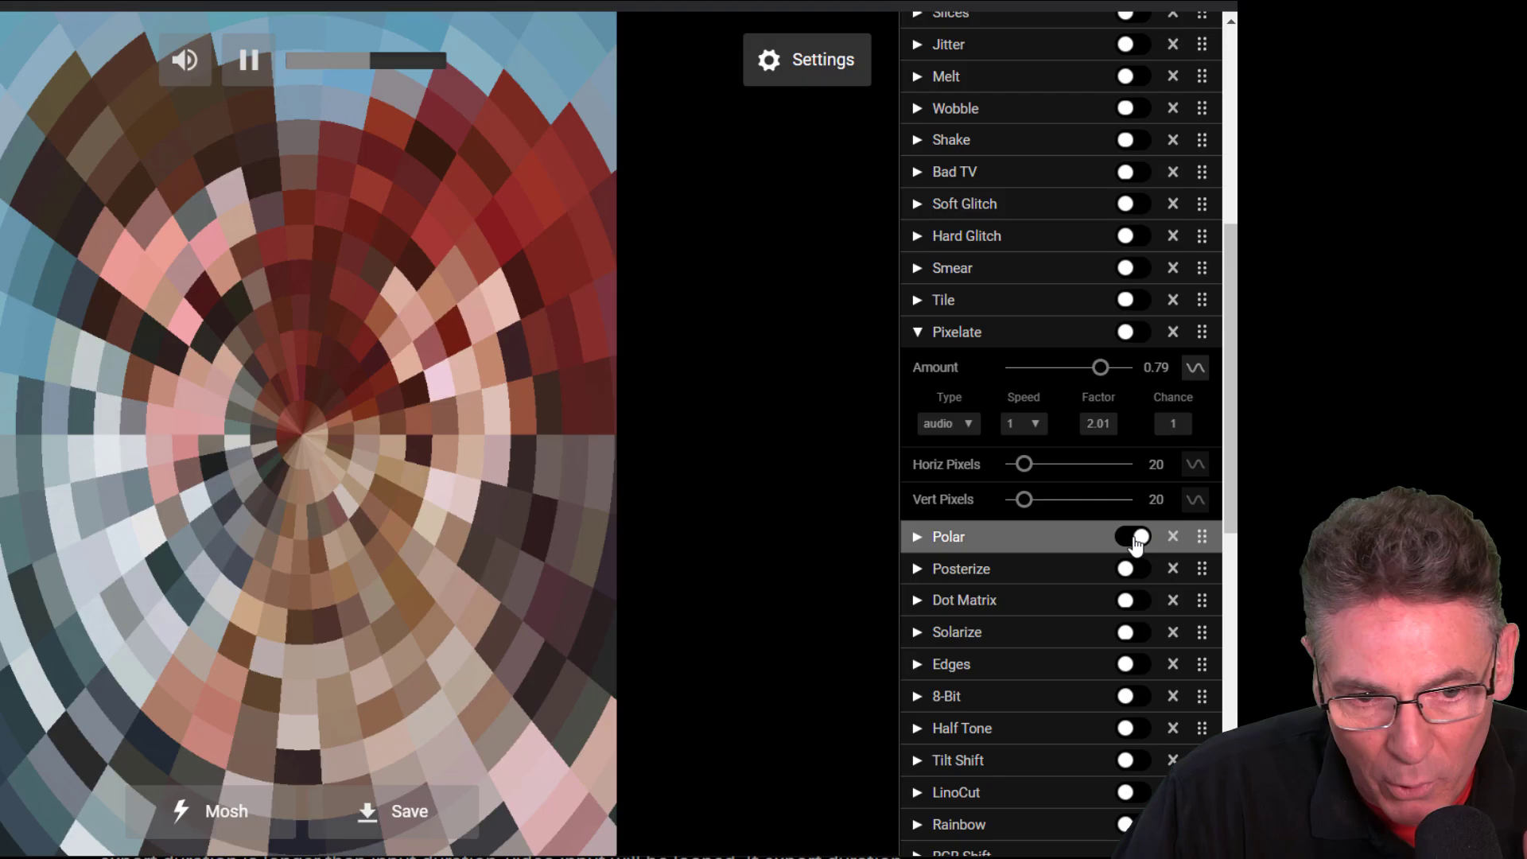
click(1137, 541)
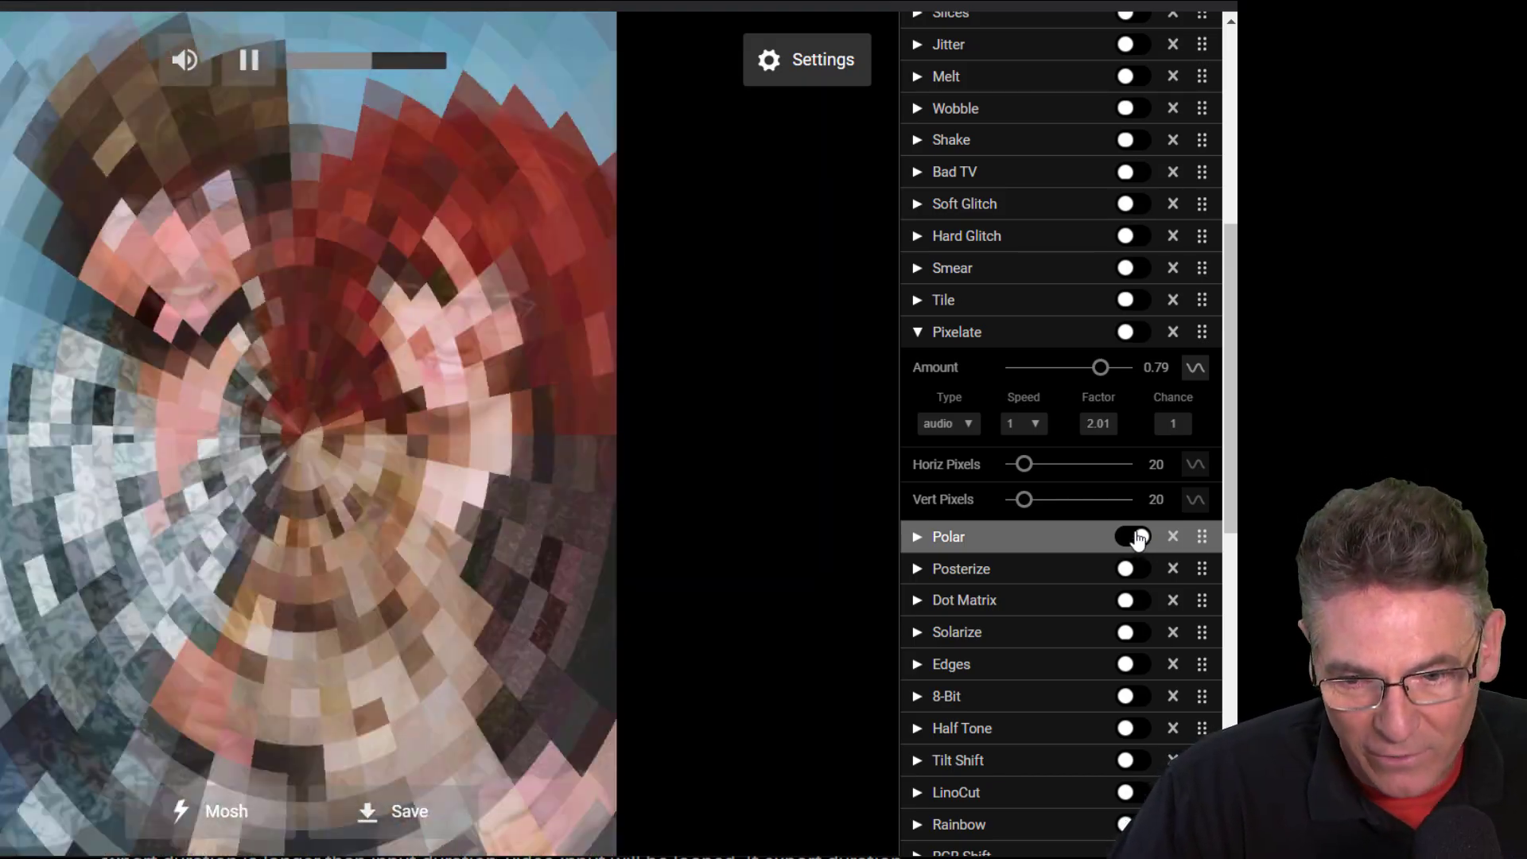
click(1132, 570)
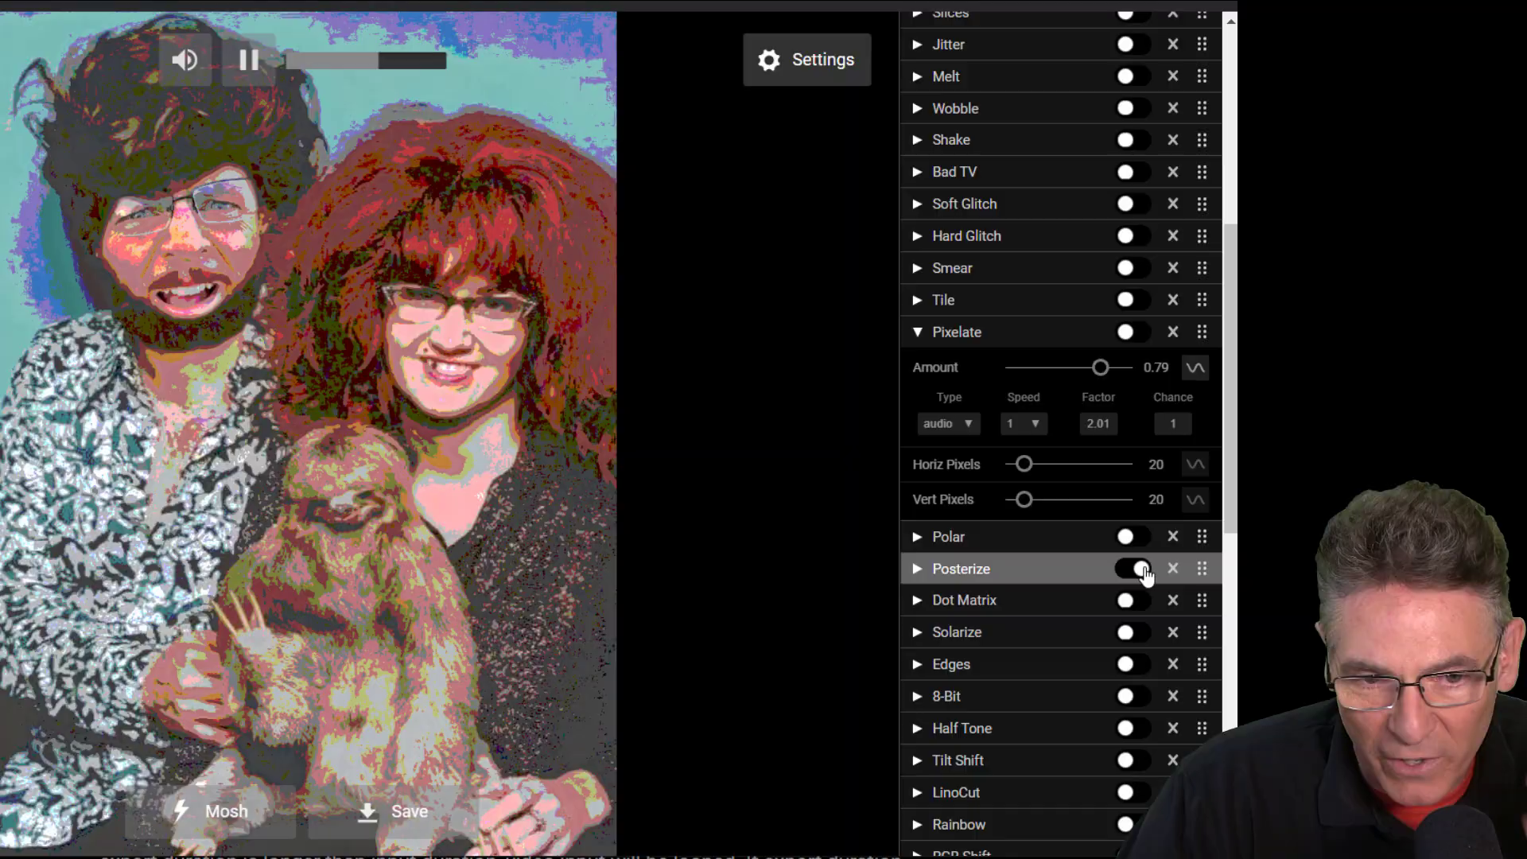
click(1140, 570)
click(1136, 602)
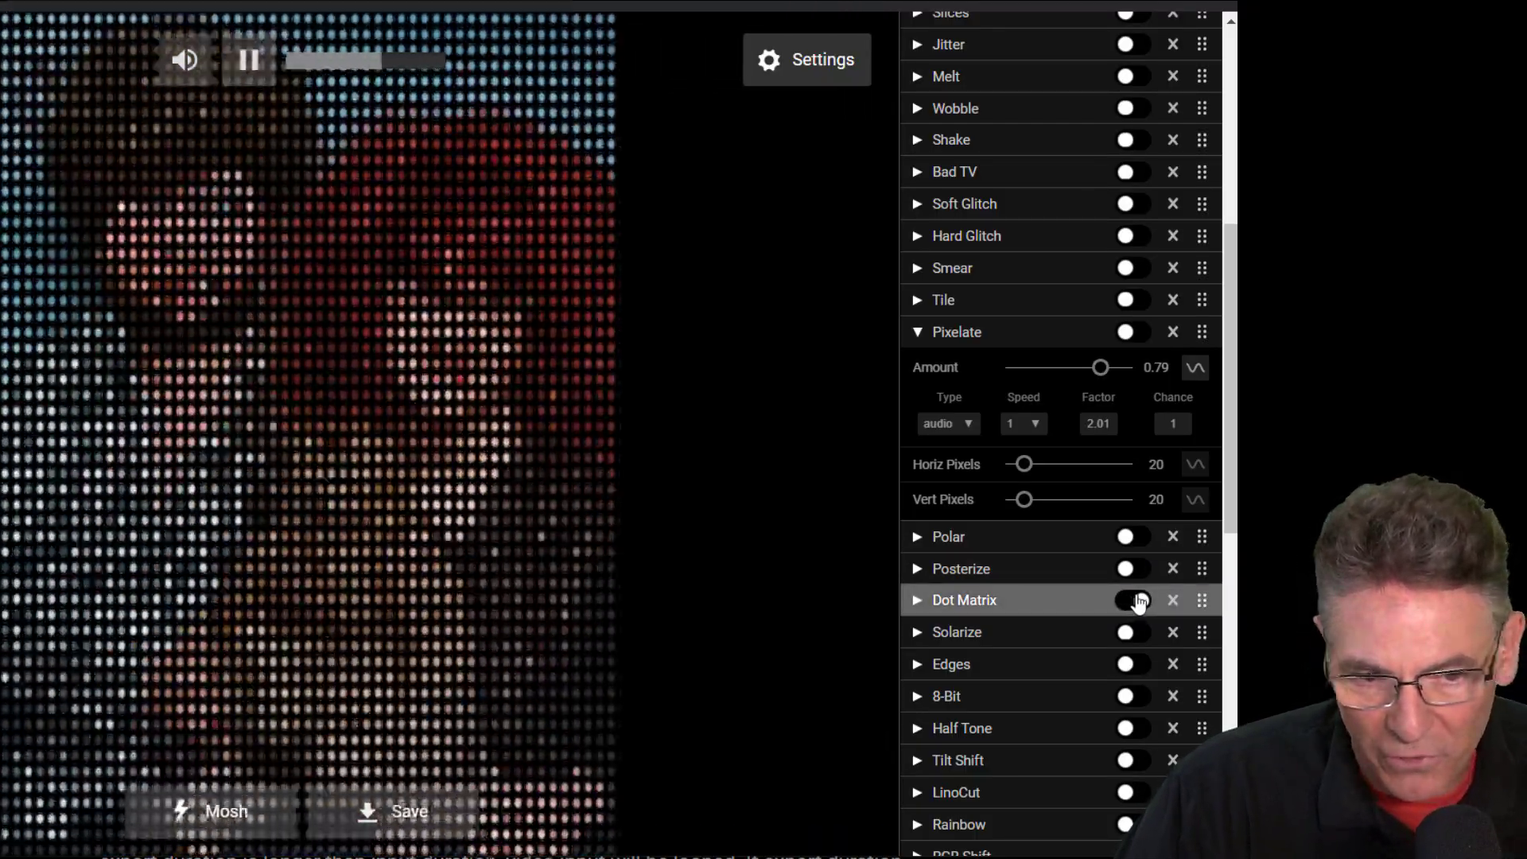
click(1136, 601)
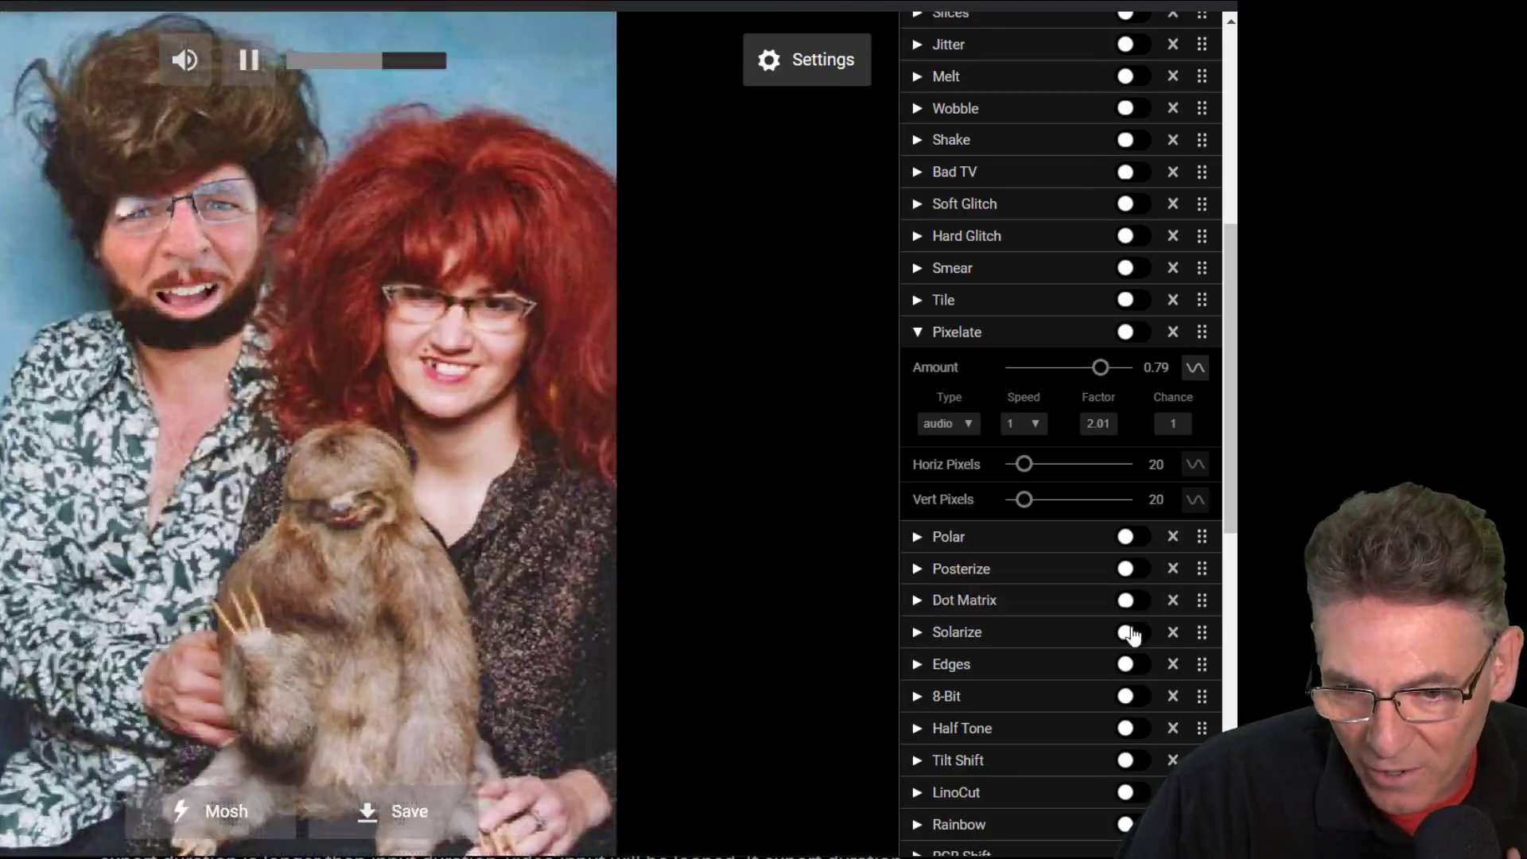
- Preview Solarize, Edges and 8-Bit in turn, then leave Half Tone on
click(1136, 633)
click(1135, 633)
click(1136, 665)
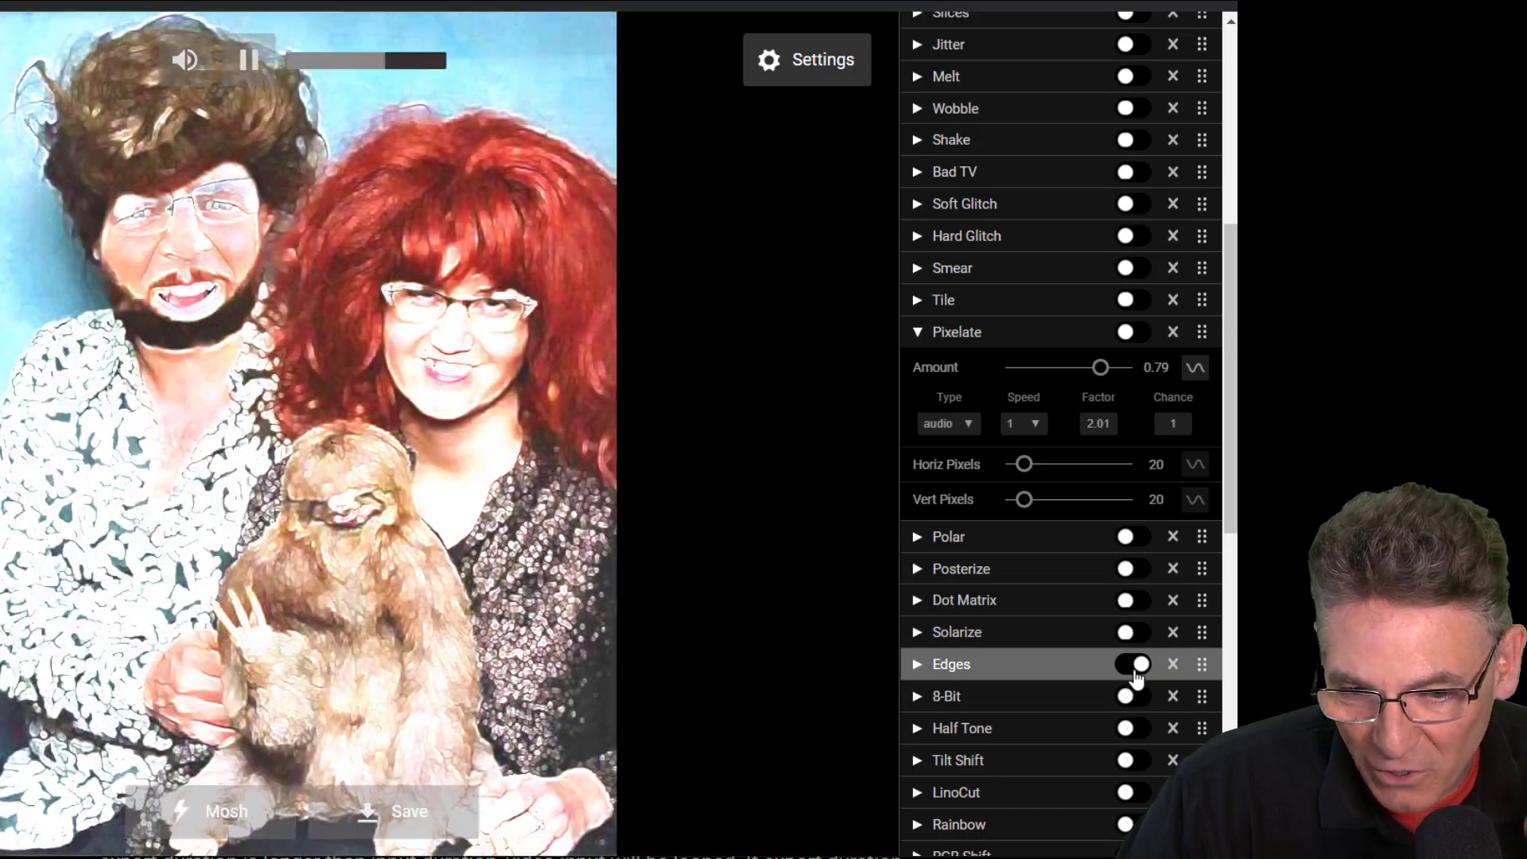
click(1135, 665)
click(1138, 697)
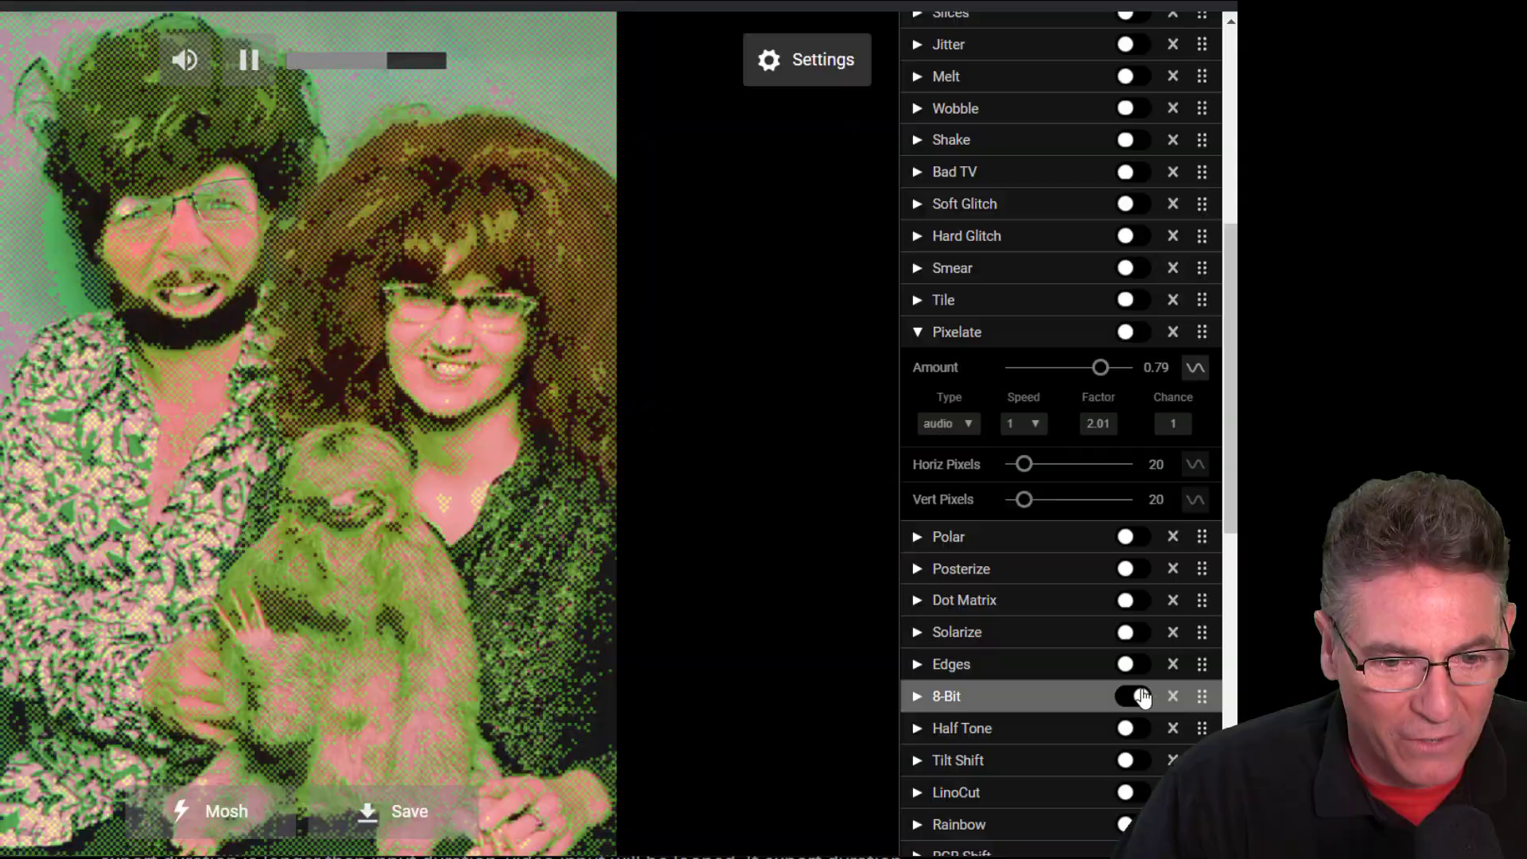
click(1139, 697)
click(1136, 729)
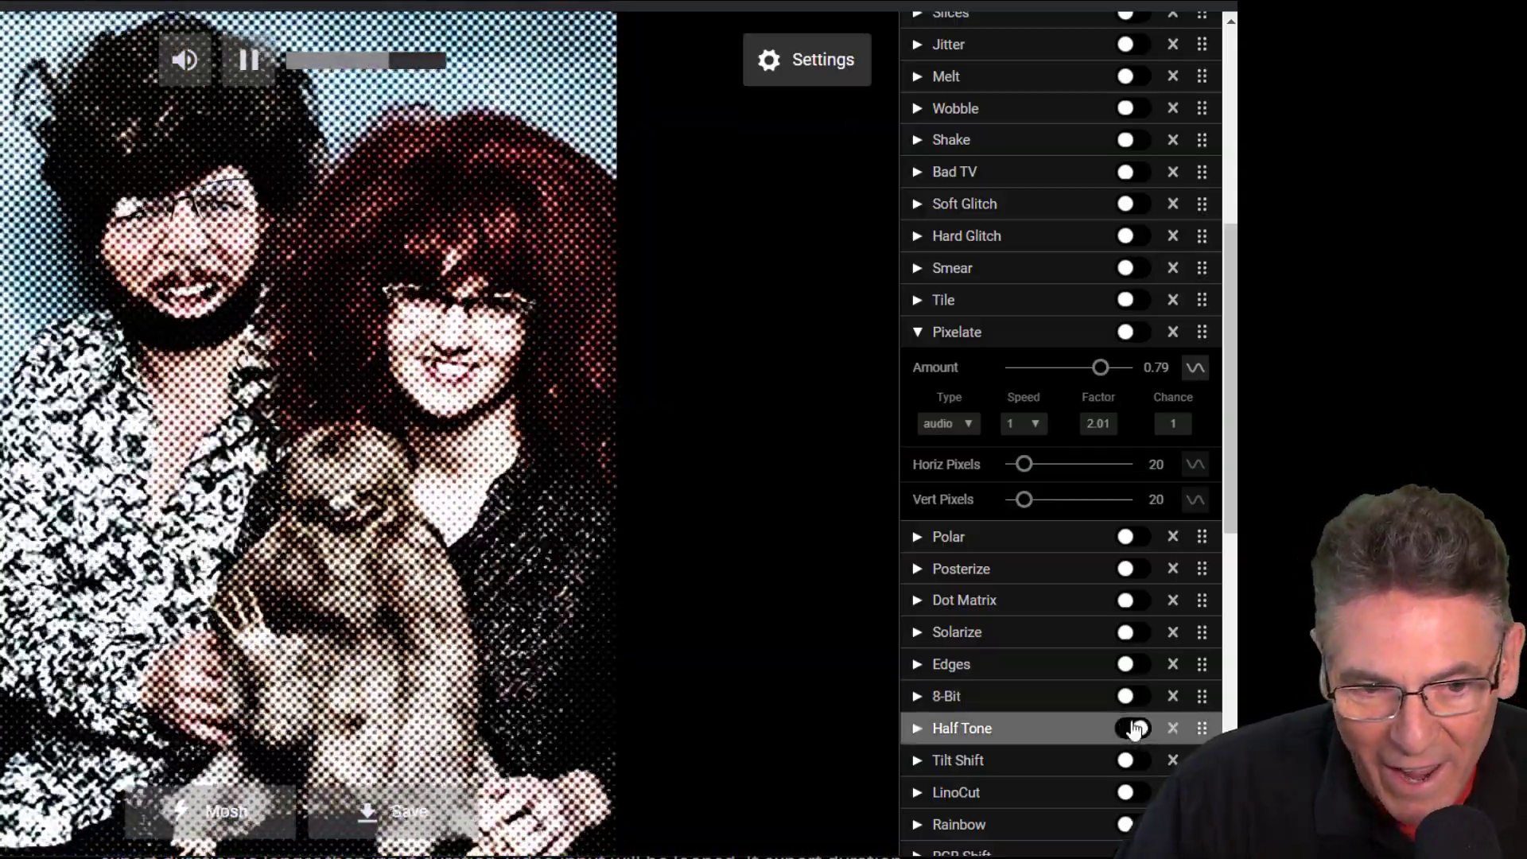
- Switch Half Tone off, then preview Tilt Shift and LinoCut one at a time
scroll(1136, 728, down, 4)
click(1137, 409)
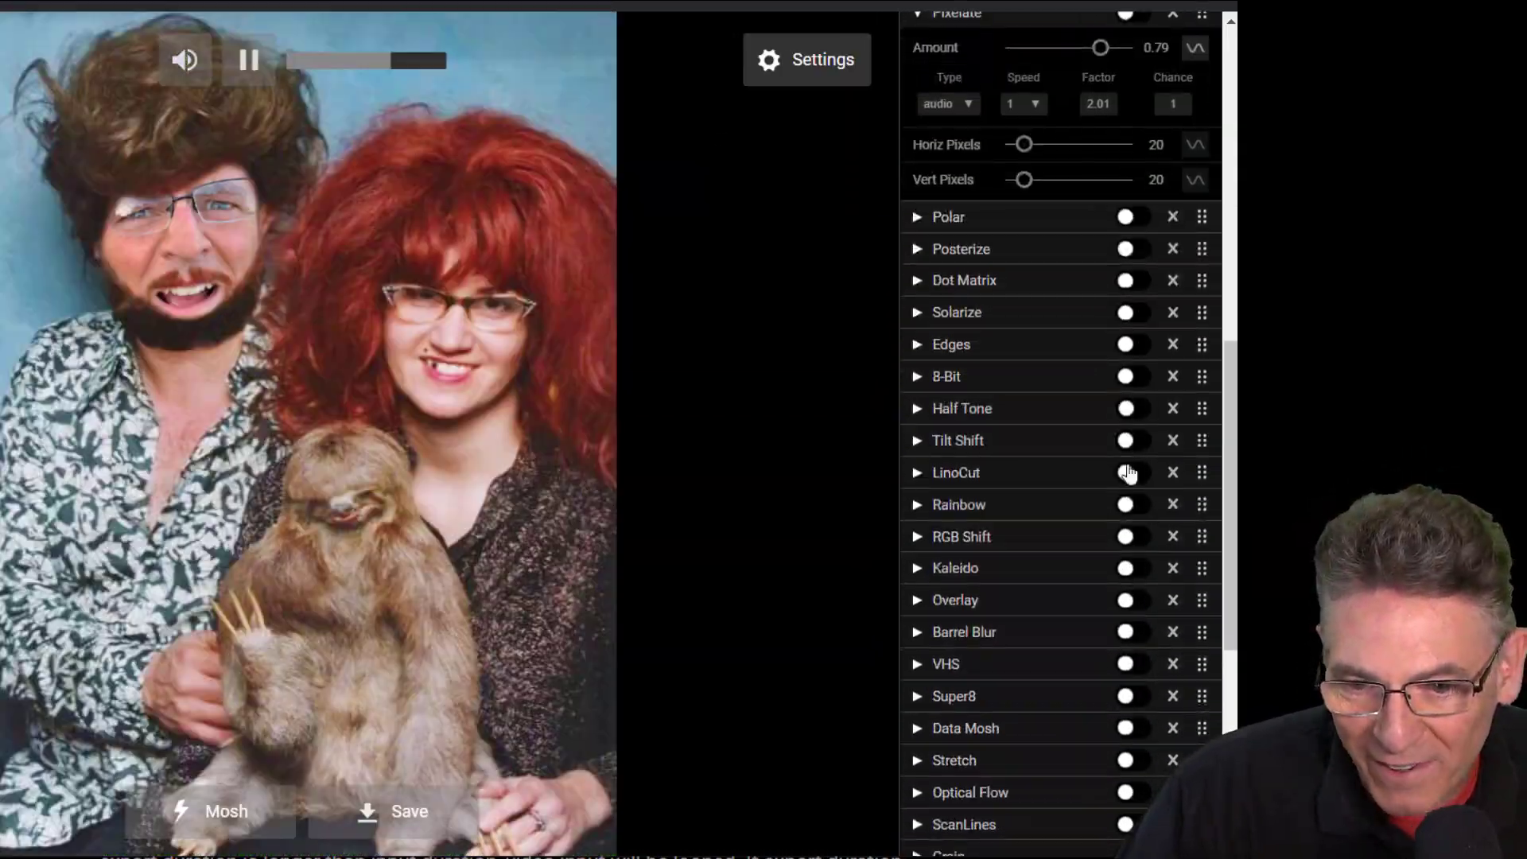
click(1129, 442)
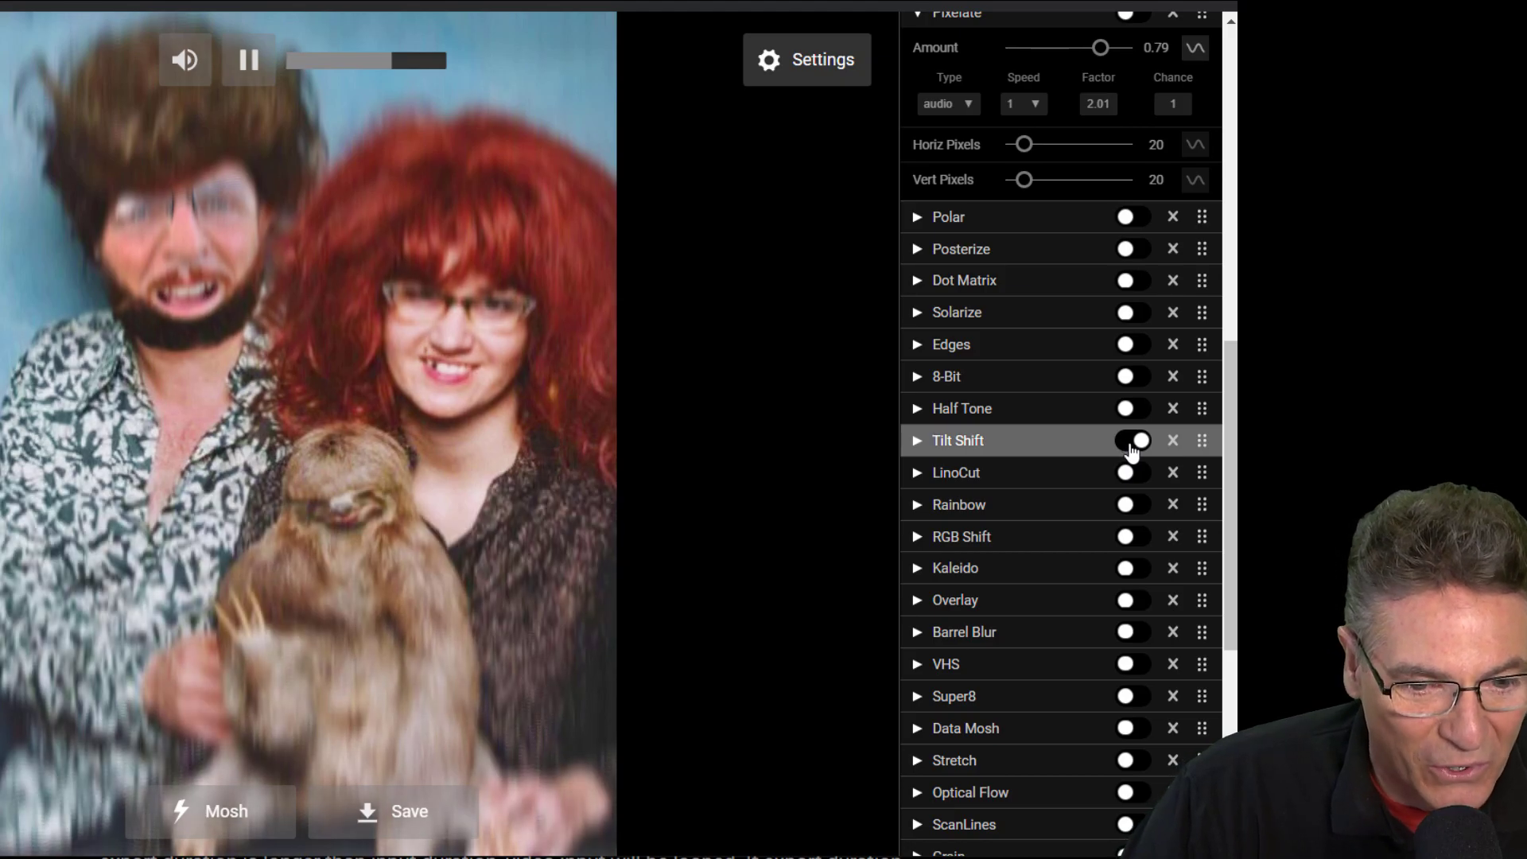
click(1135, 442)
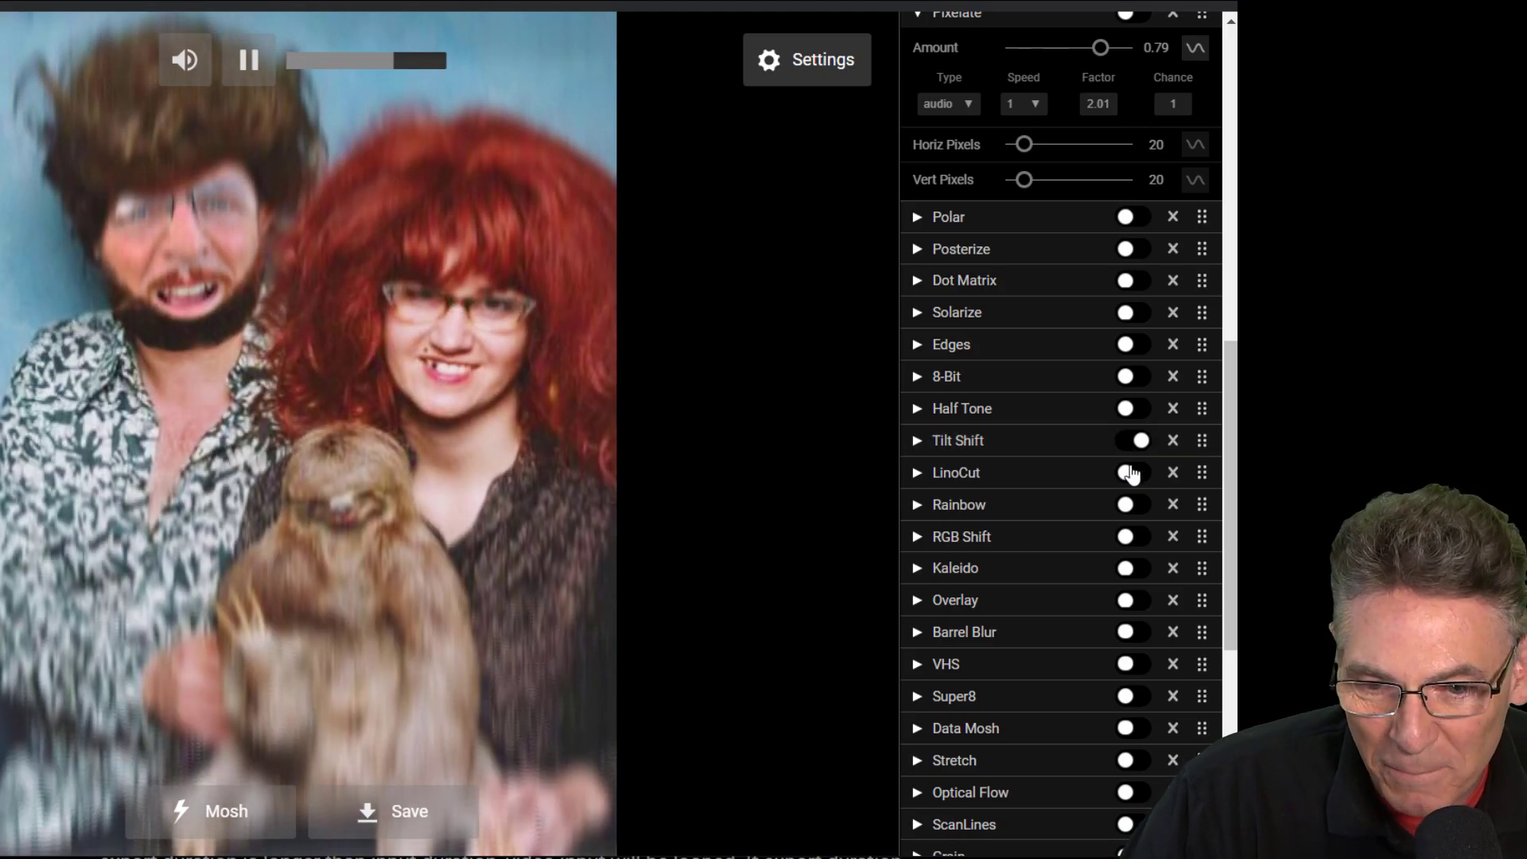
click(1134, 474)
click(1135, 476)
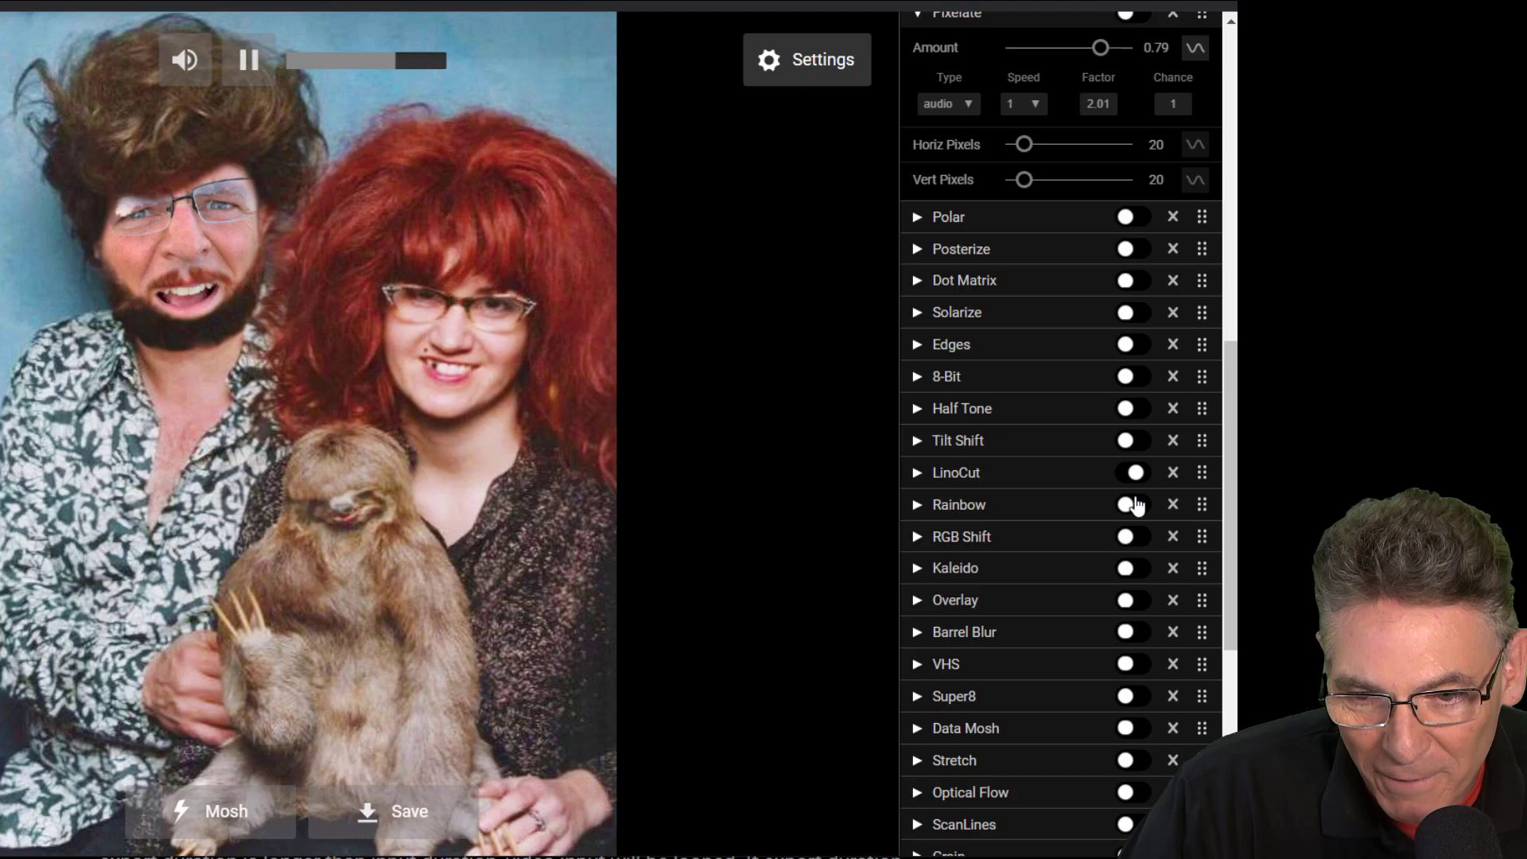
- Preview Rainbow and RGB Shift in turn, then leave Kaleido switched on
click(1135, 507)
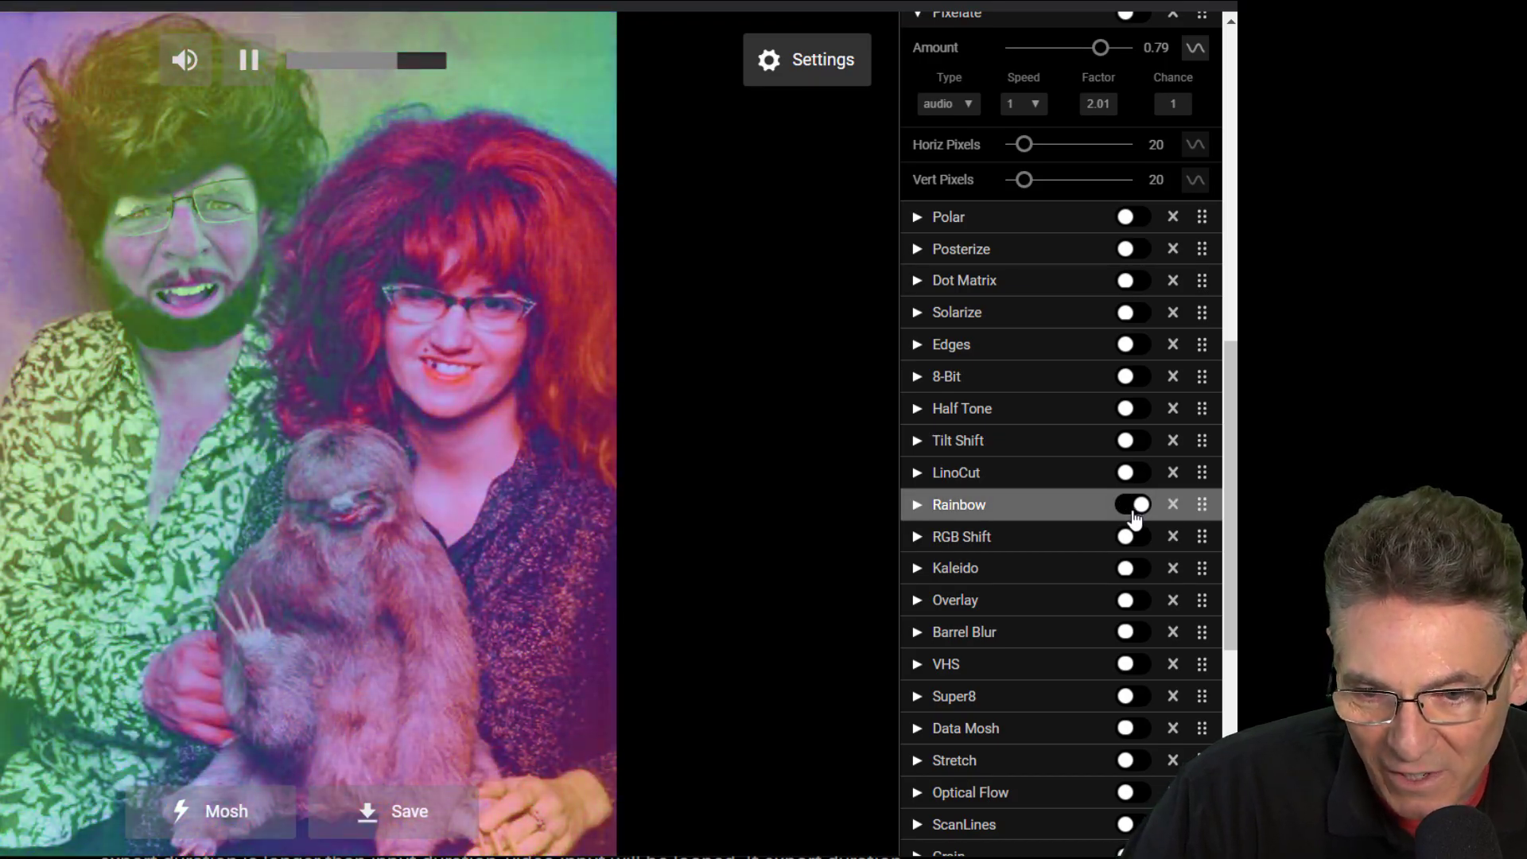
click(1135, 509)
click(1132, 540)
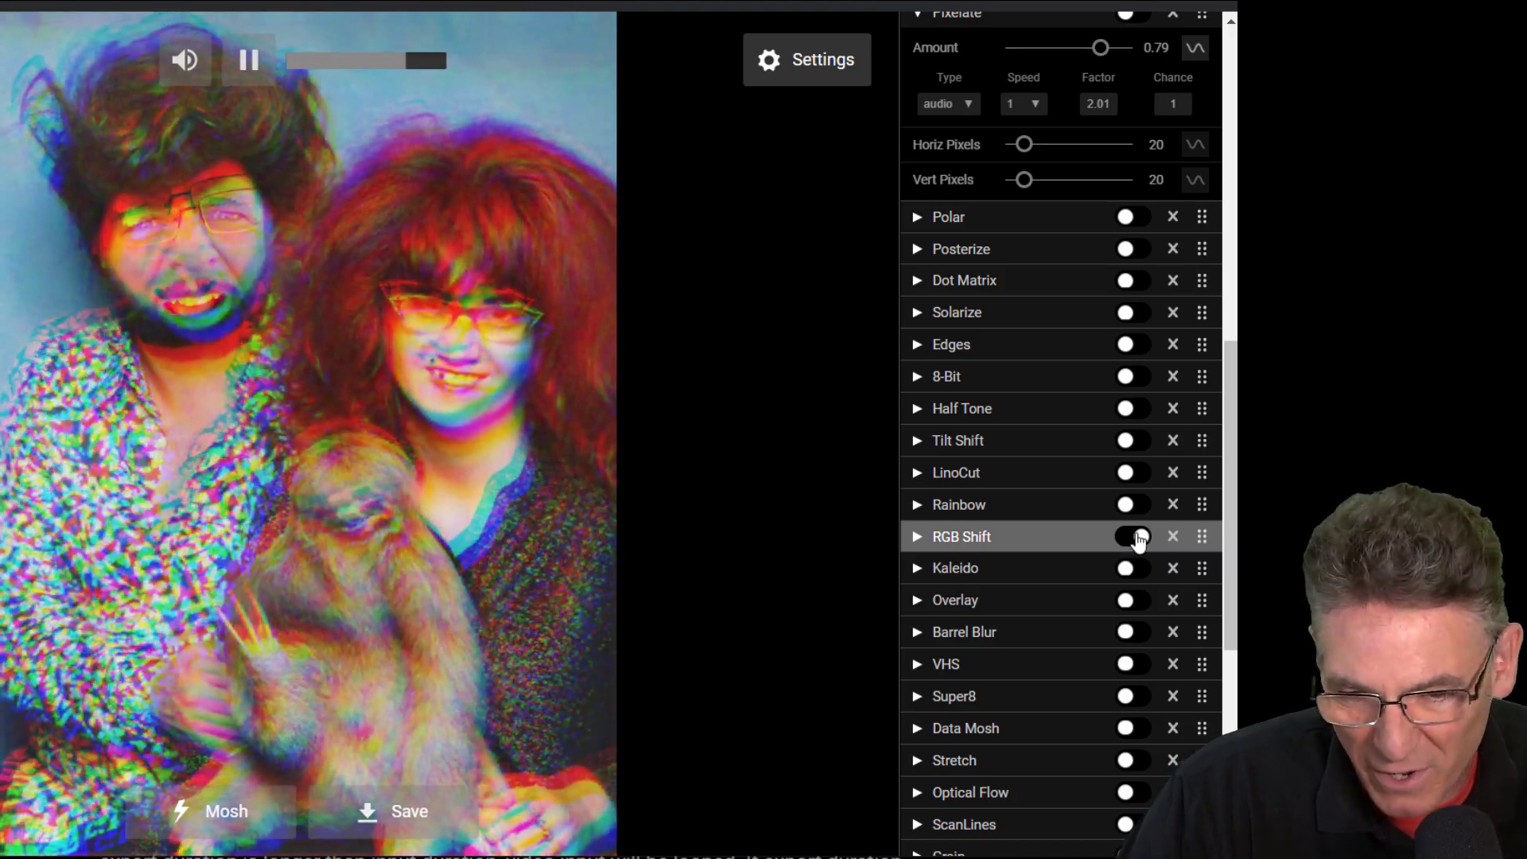
click(1134, 537)
click(1136, 570)
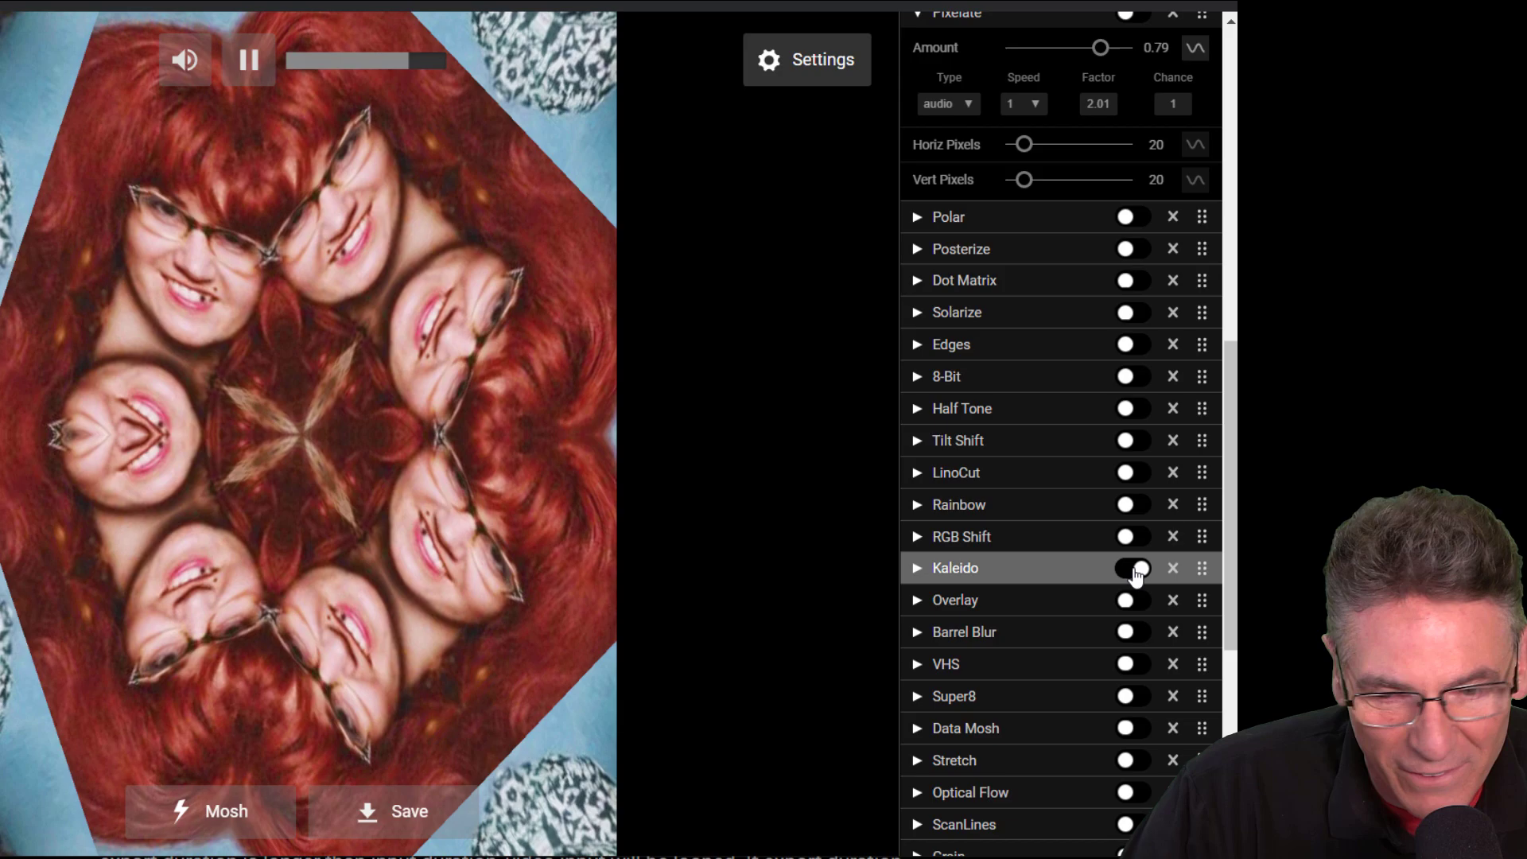
- Switch Kaleido off and preview Overlay with Additive blending ticked, then turn Overlay off
click(1135, 570)
click(1133, 601)
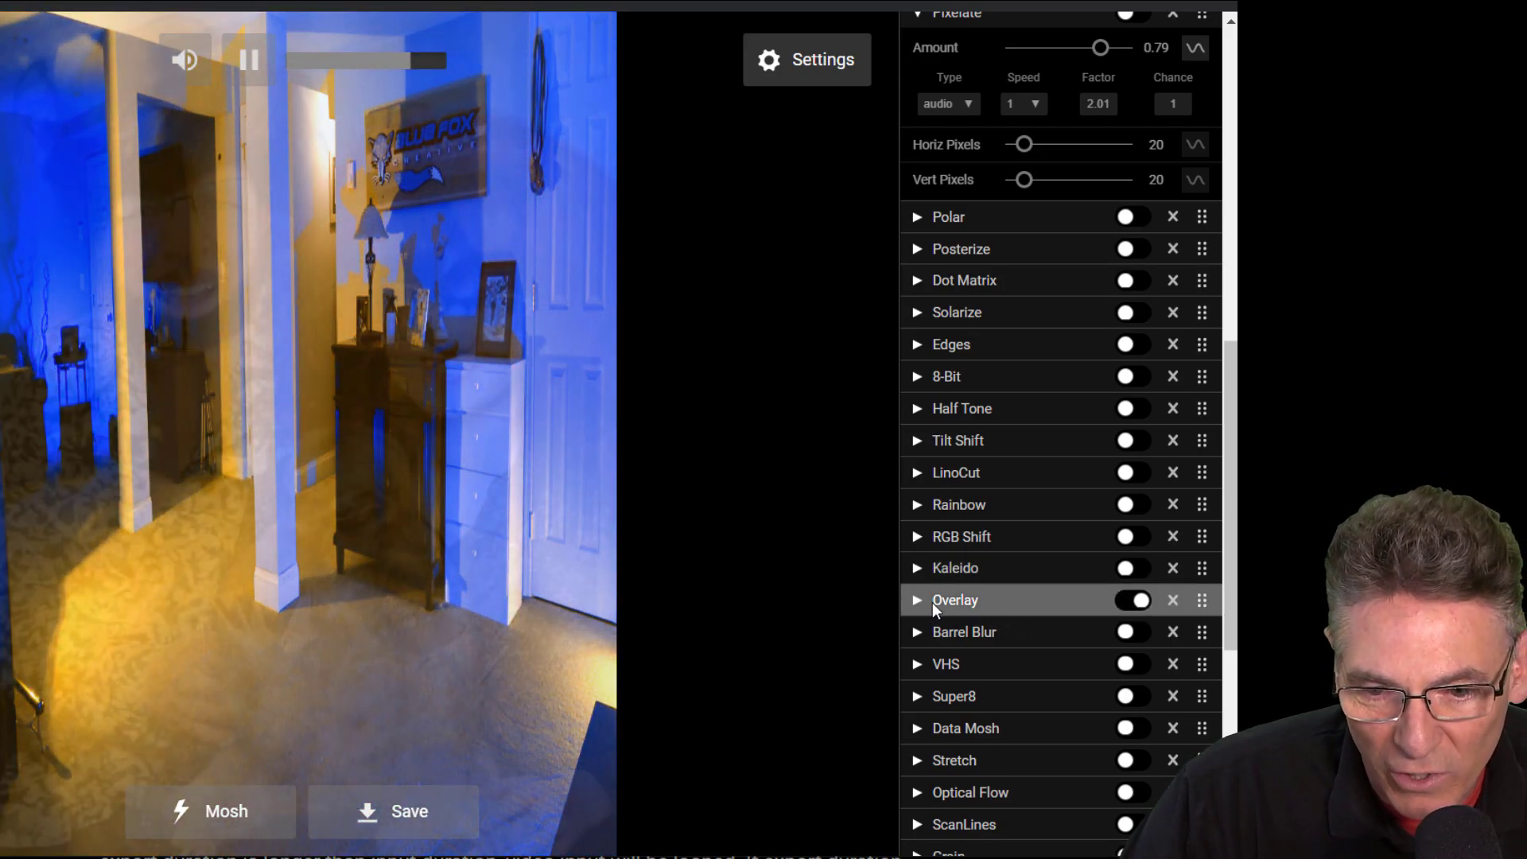
click(917, 601)
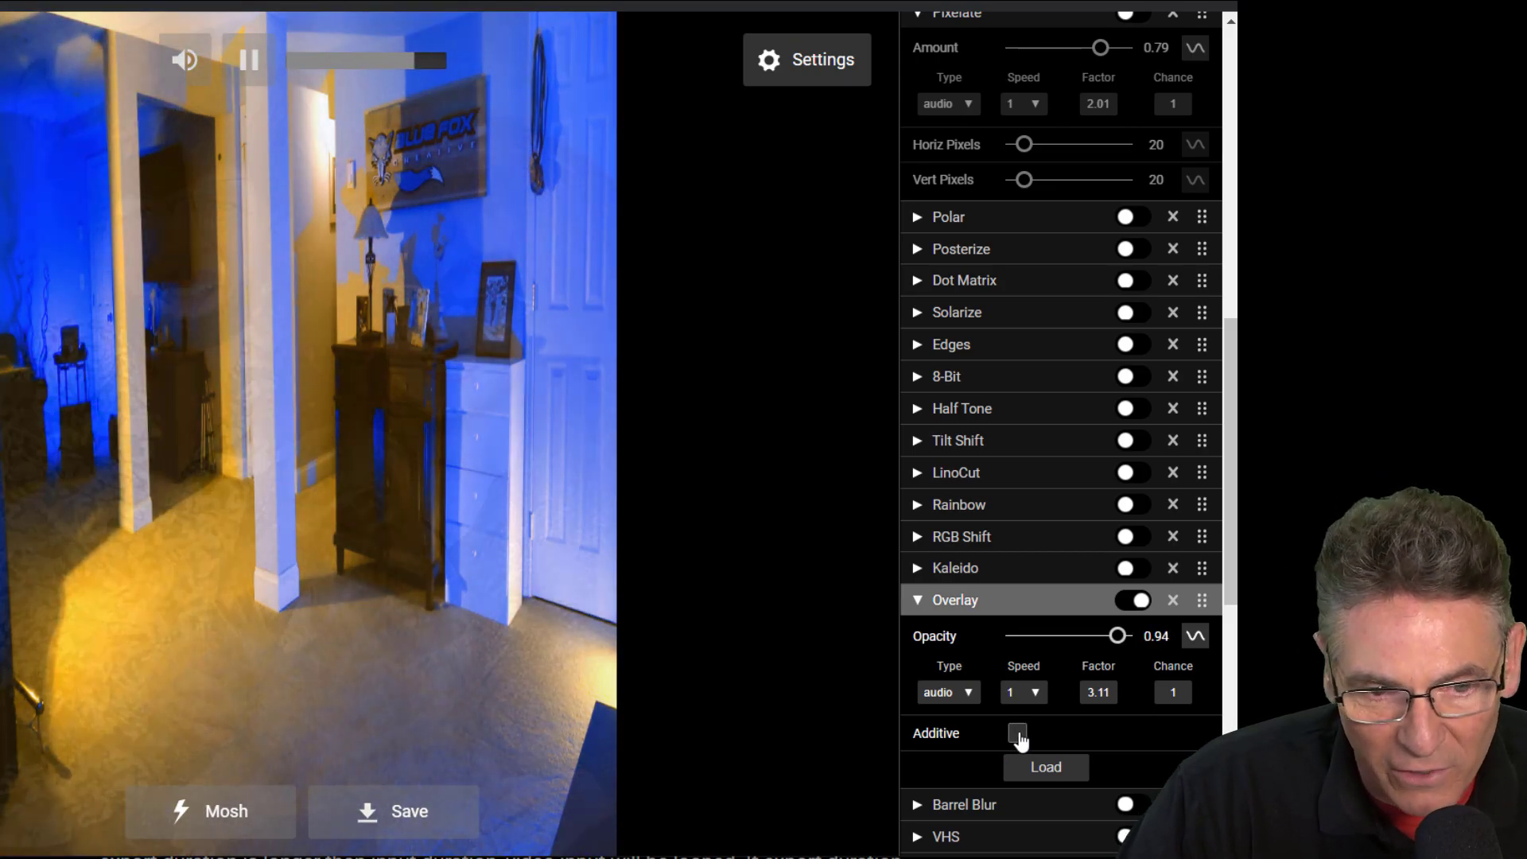
click(1018, 733)
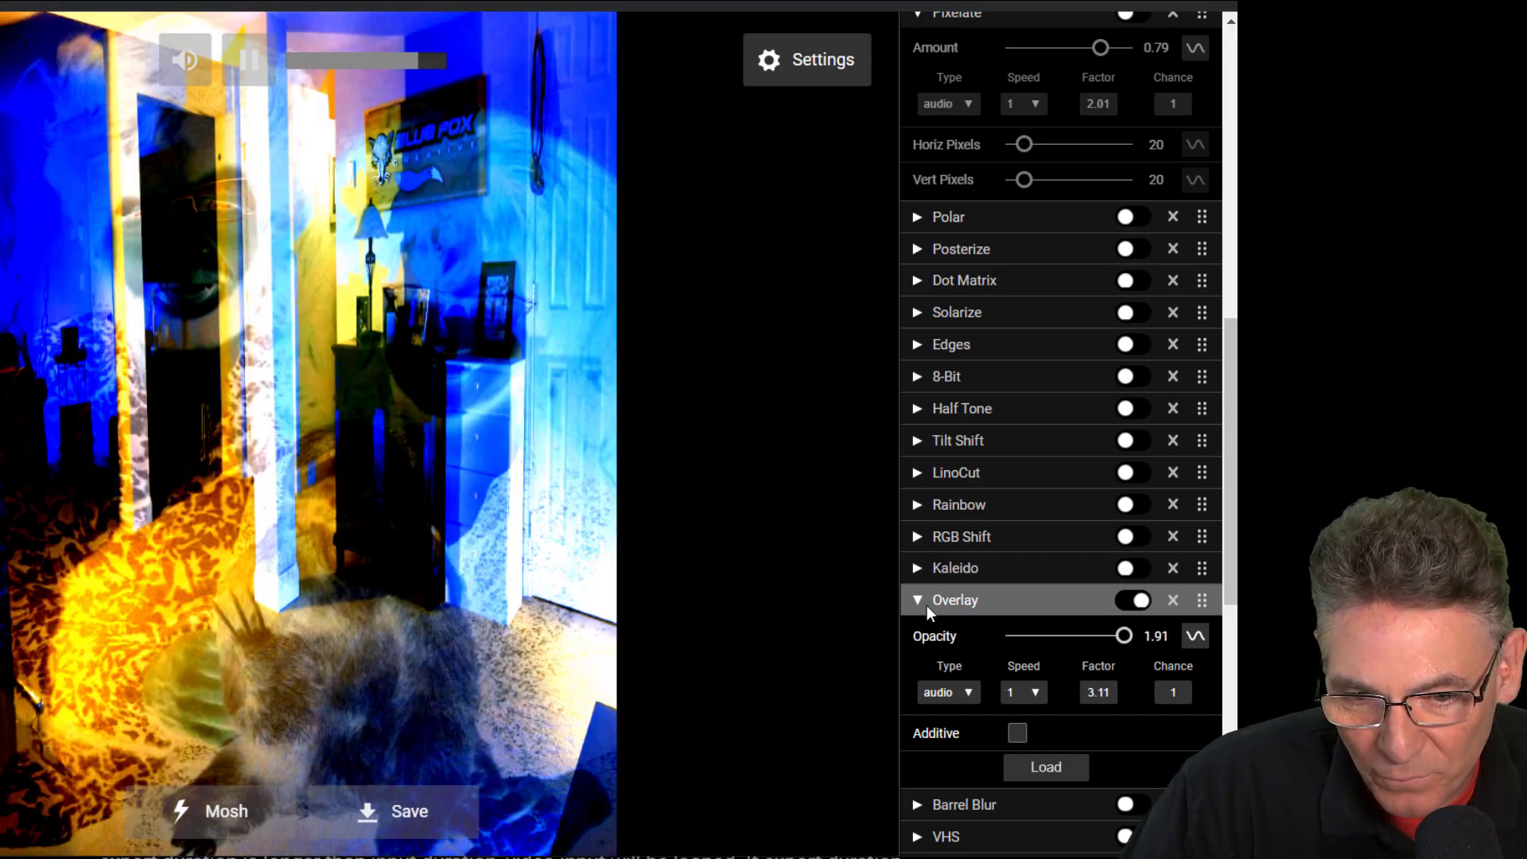
click(926, 609)
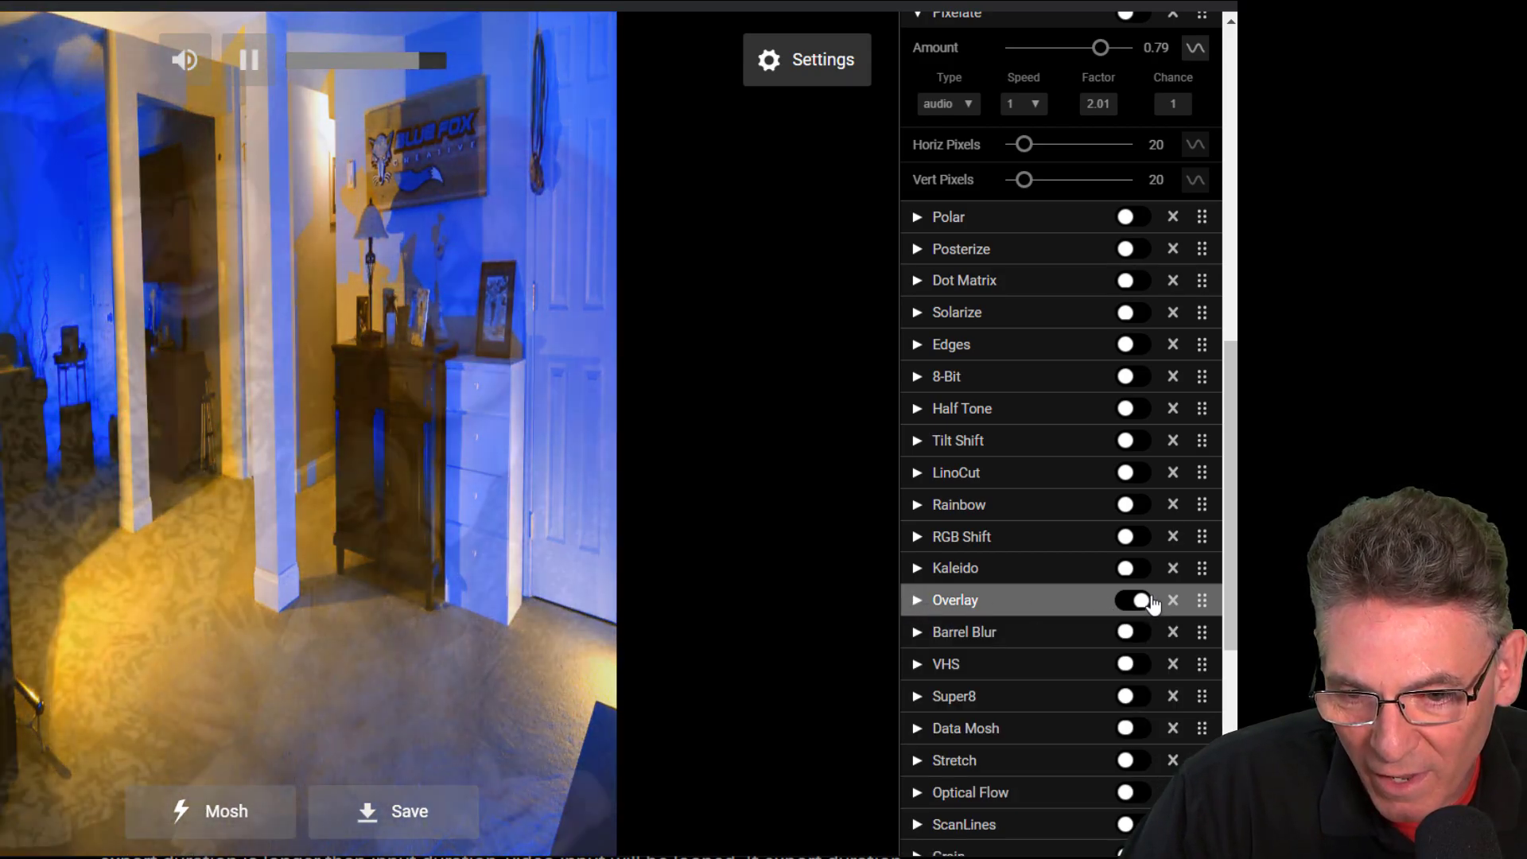
click(1145, 601)
- Preview Barrel Blur, VHS and Super8 in turn, switching each back off
click(1136, 633)
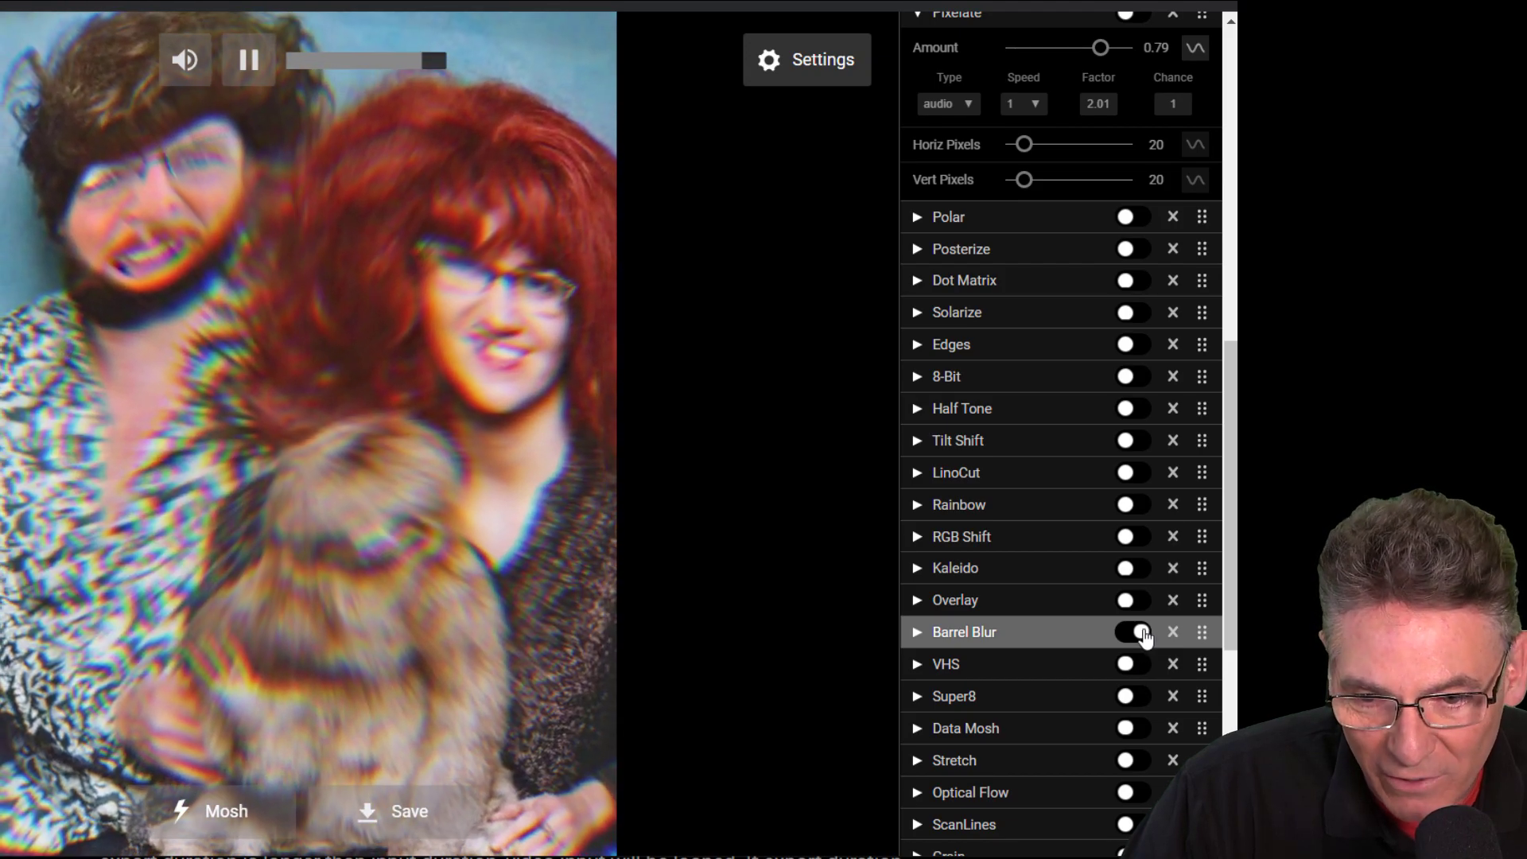
click(1136, 633)
click(1135, 667)
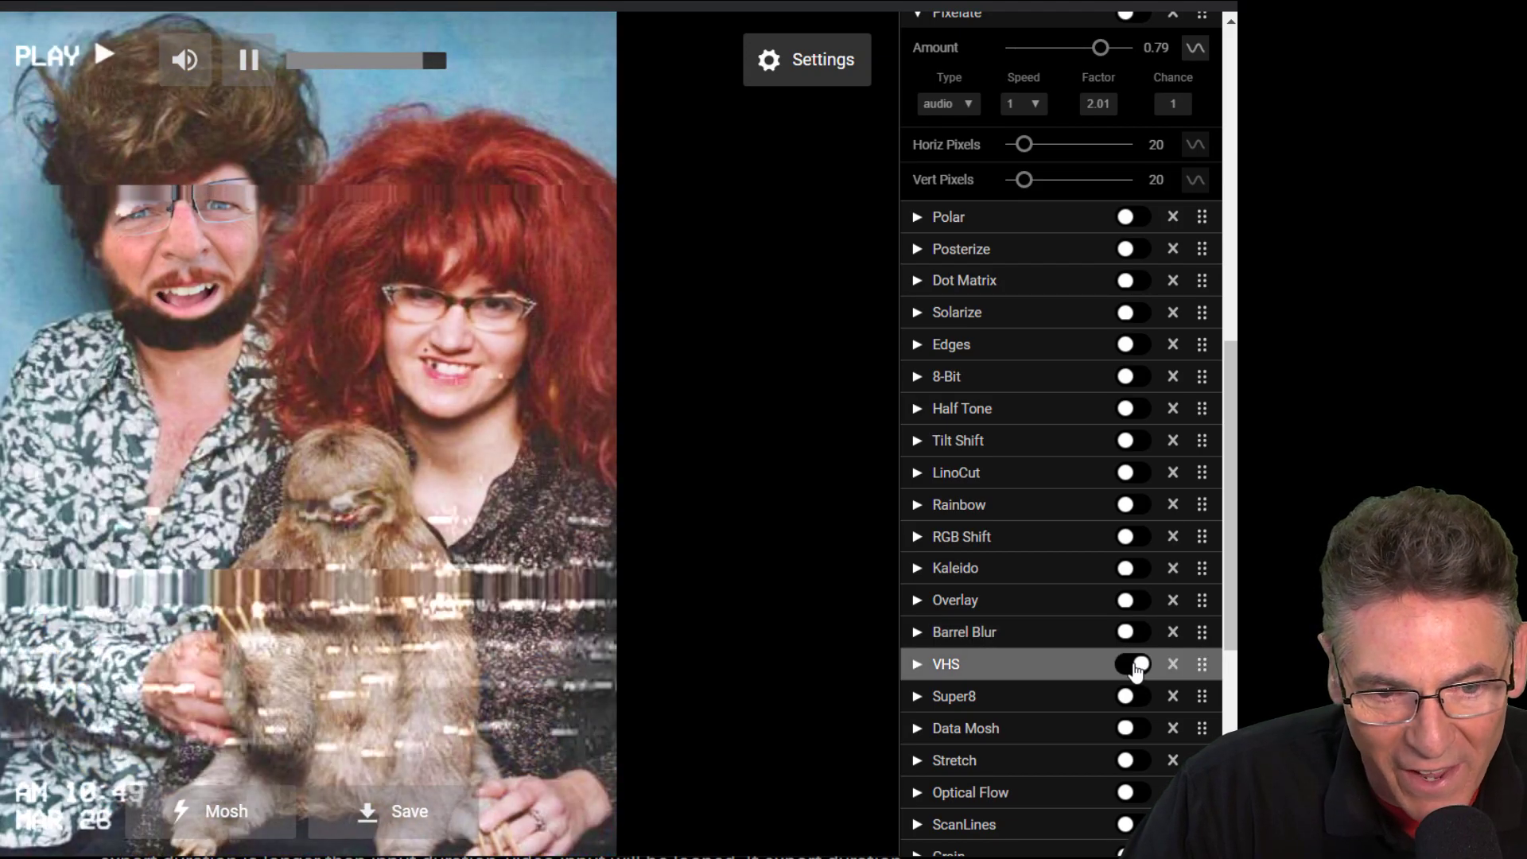
scroll(1135, 666, down, 3)
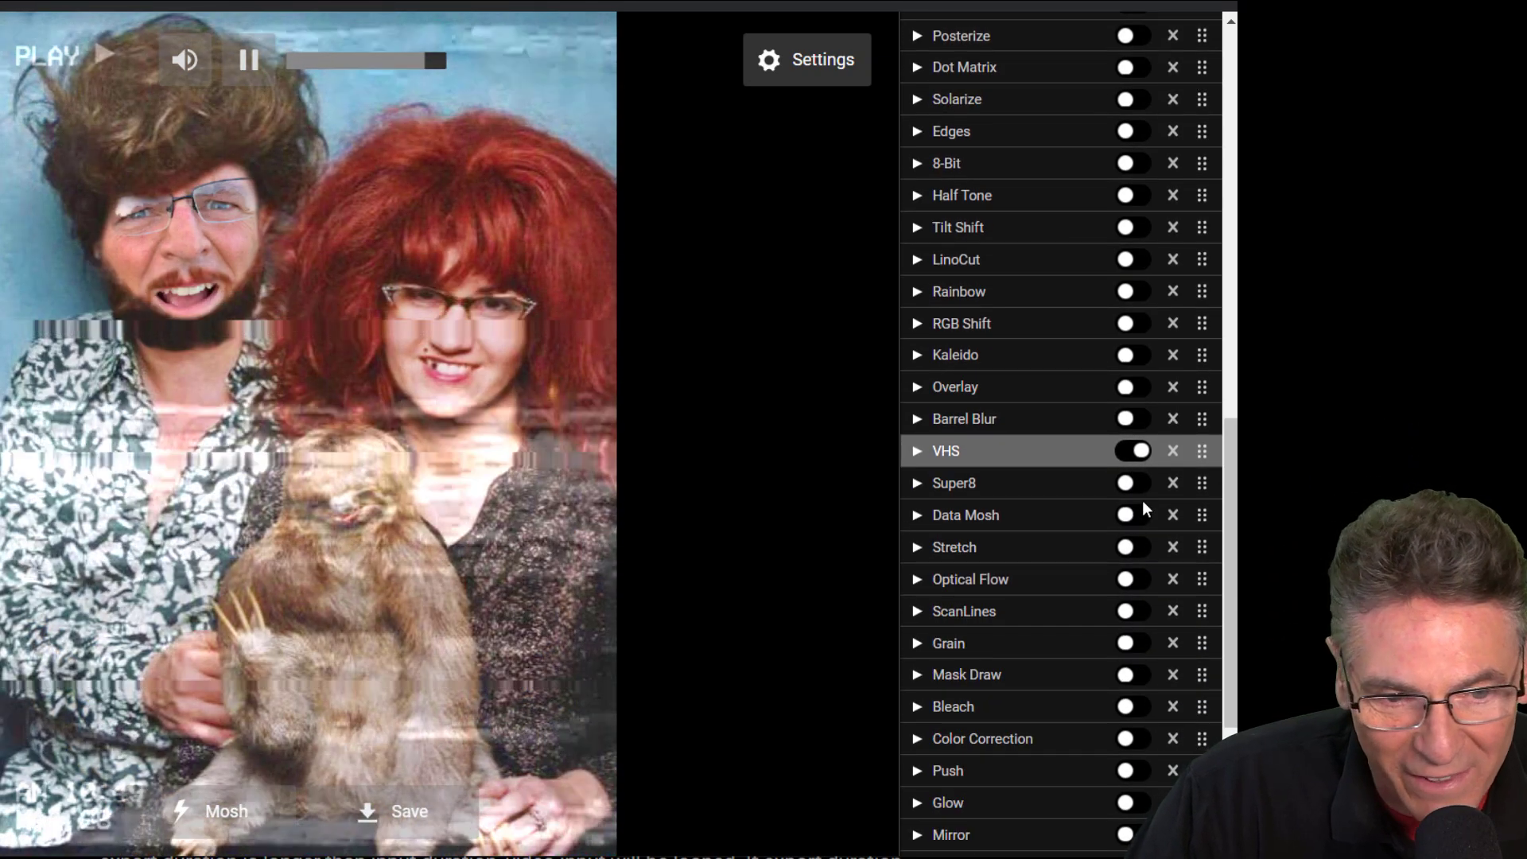
click(1136, 451)
click(1139, 485)
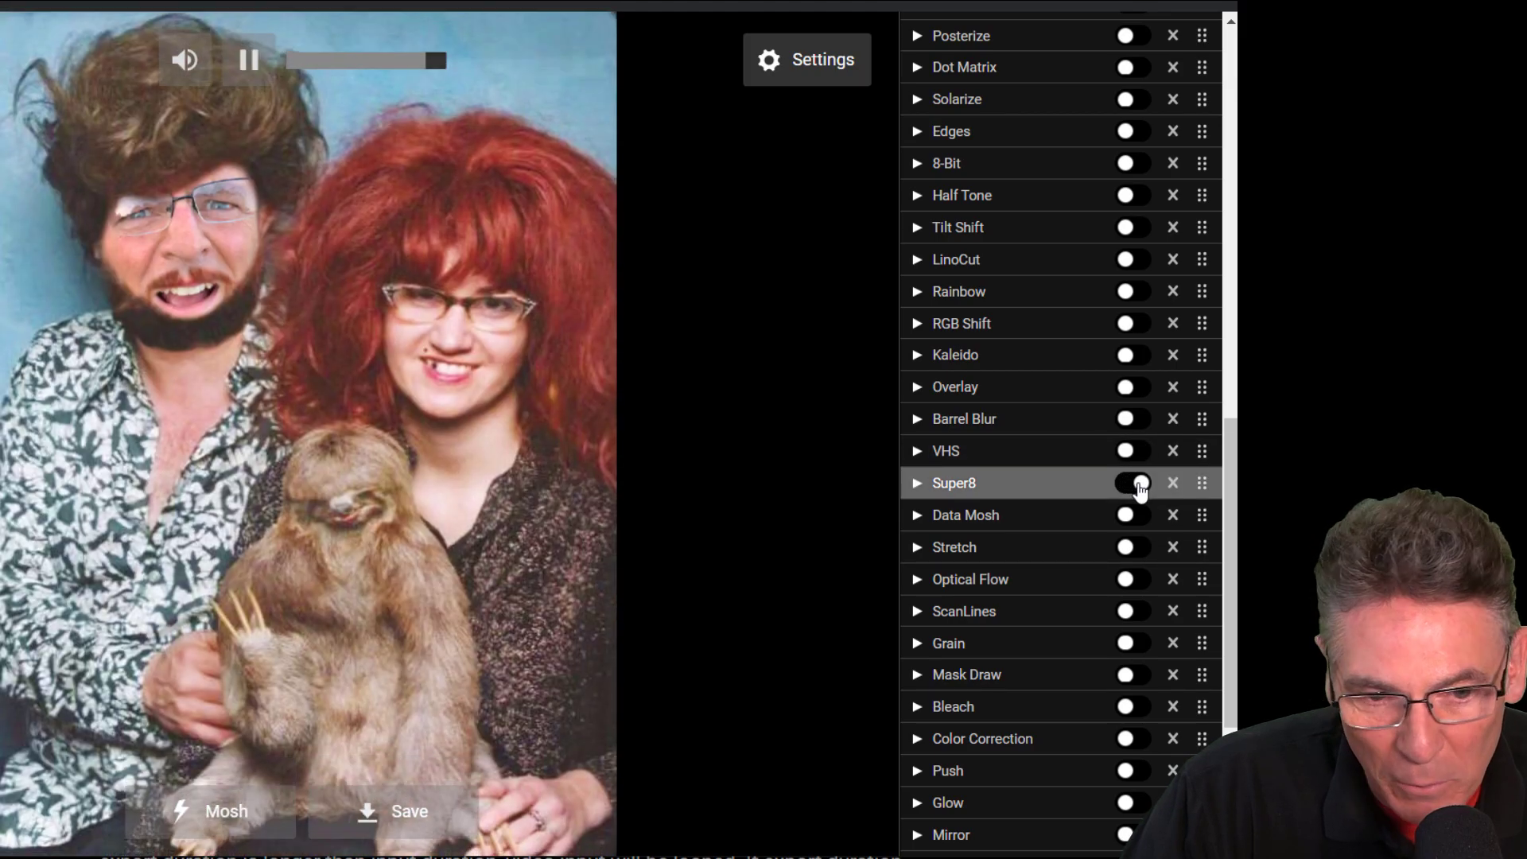
click(1139, 484)
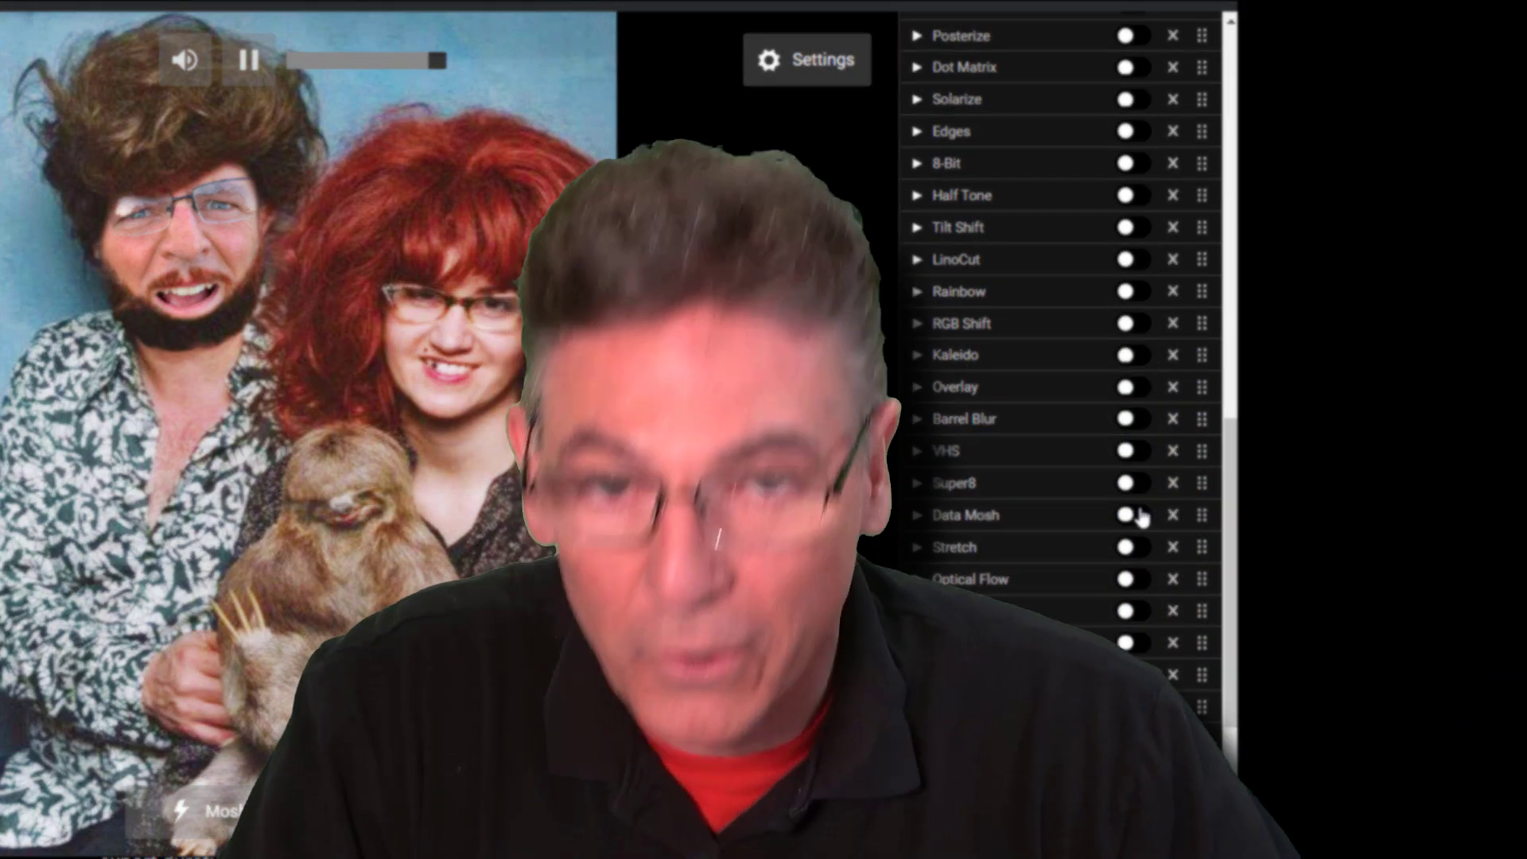